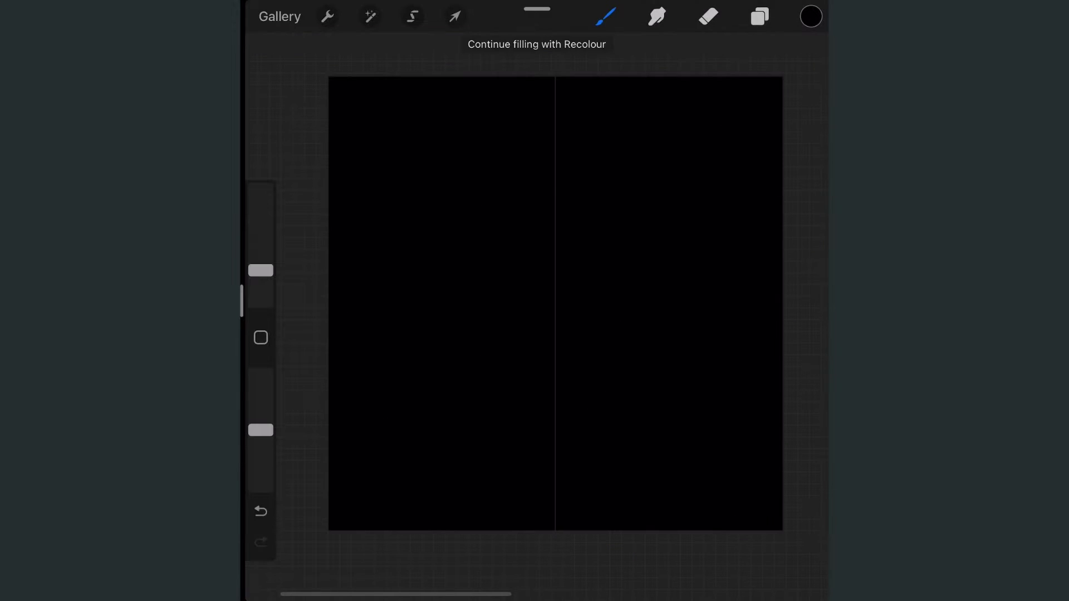
Enable a vertical Symmetry drawing guide on the black canvas and adjust its colour
click(760, 16)
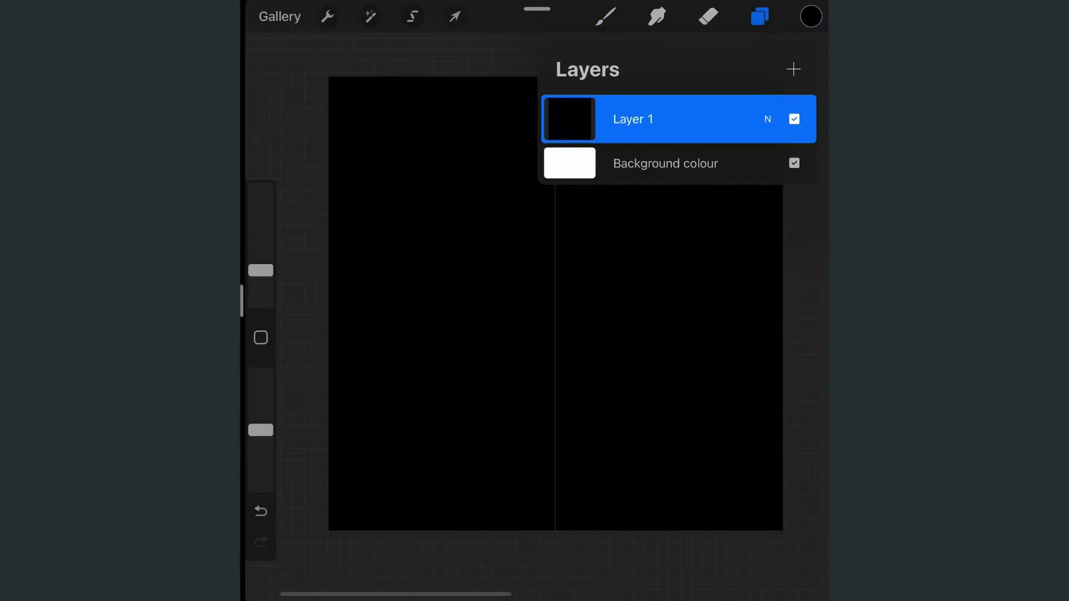
click(327, 16)
click(534, 261)
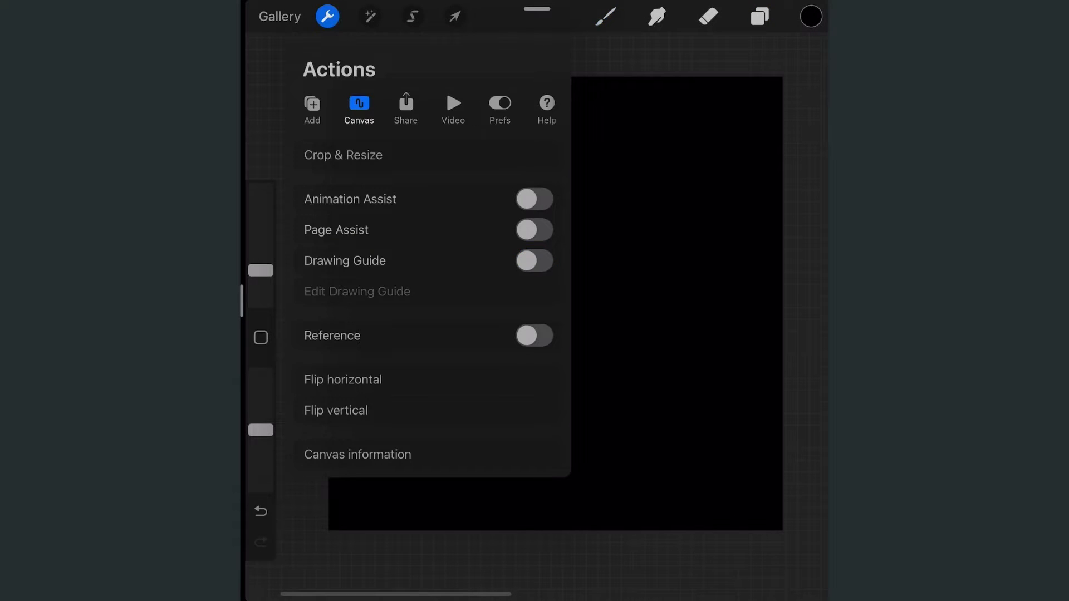
click(357, 291)
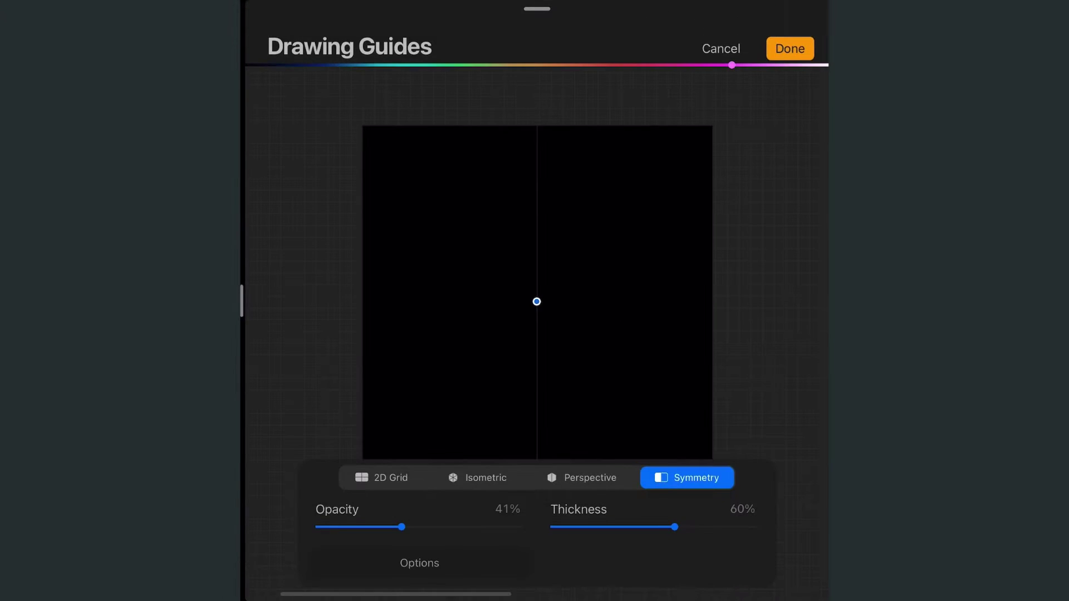
drag(730, 65, 750, 65)
click(790, 48)
click(760, 16)
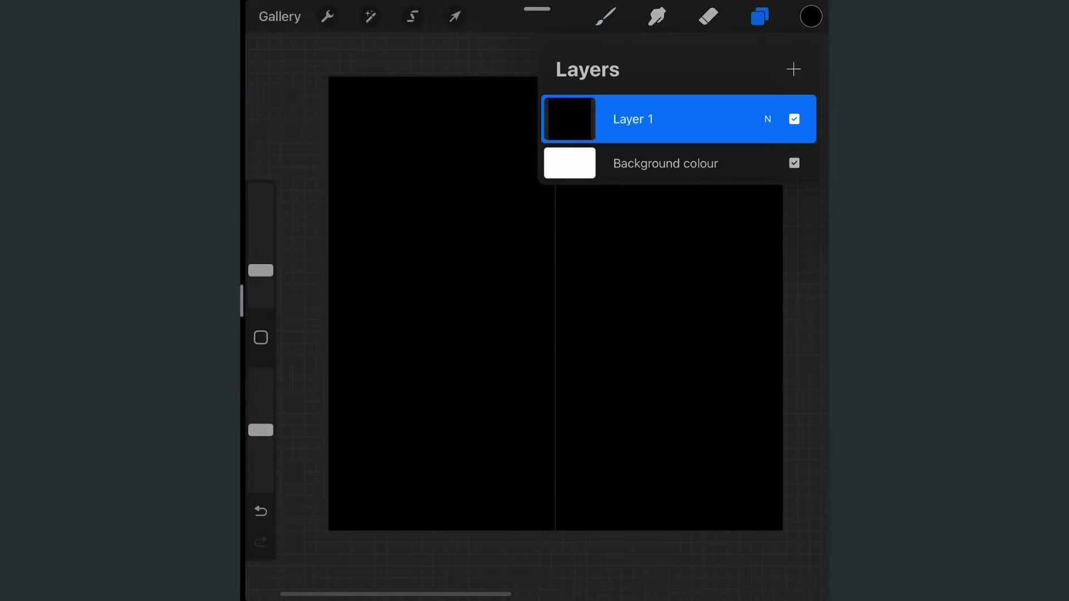
Pick a grey sketching colour and set the brush size and opacity
click(811, 16)
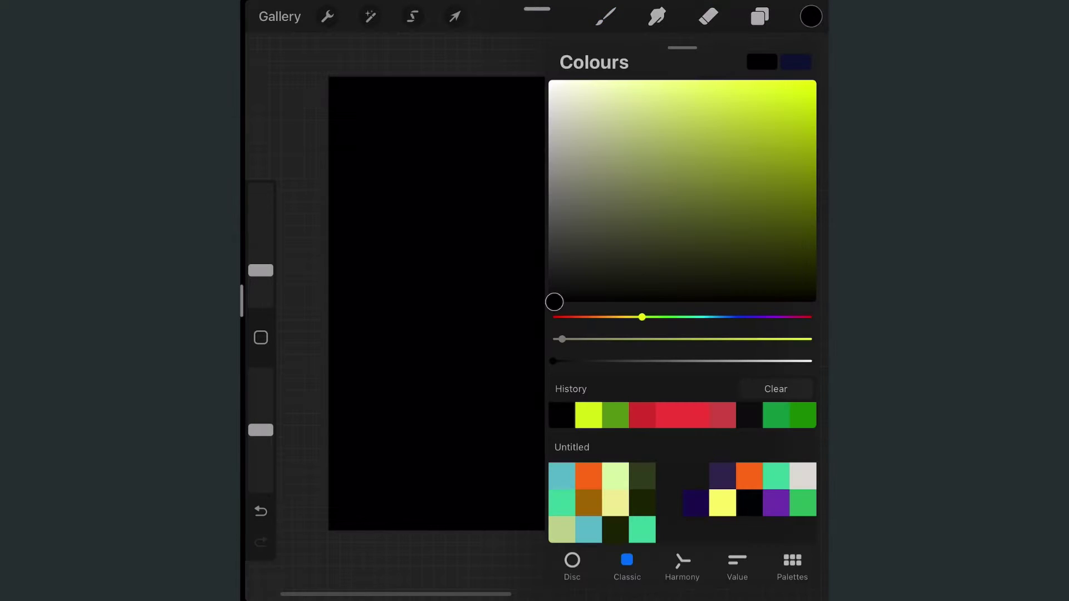
drag(554, 302, 550, 239)
mouse_move(261, 270)
mouse_down()
mouse_move(260, 289)
mouse_move(261, 275)
mouse_up()
drag(261, 430, 260, 374)
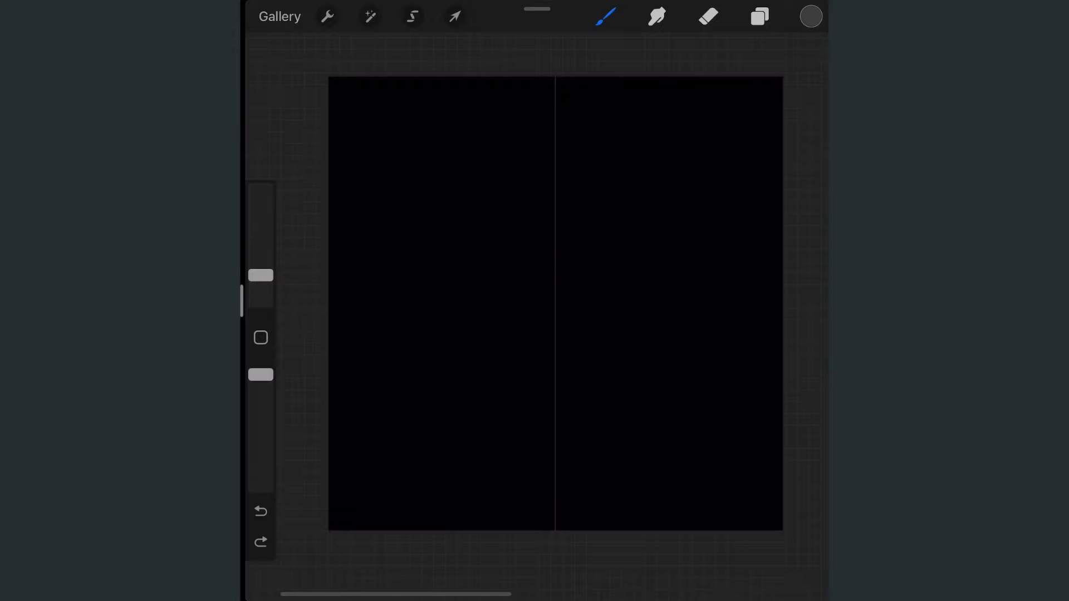
Sketch the mirrored brow line and the skull sides hanging down from it
drag(555, 244, 684, 253)
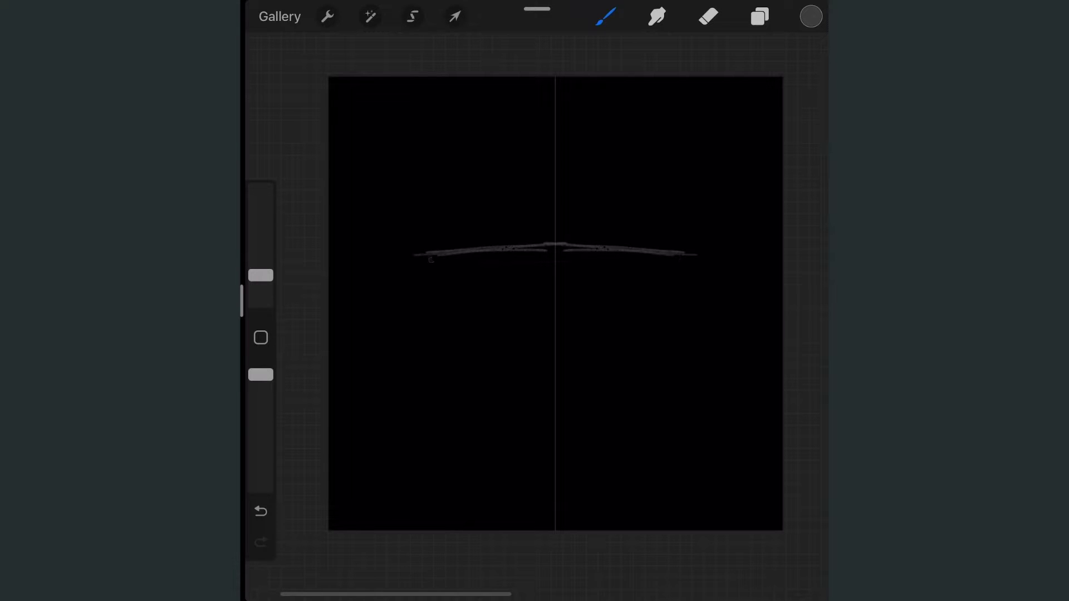
drag(261, 275, 260, 245)
drag(442, 257, 443, 320)
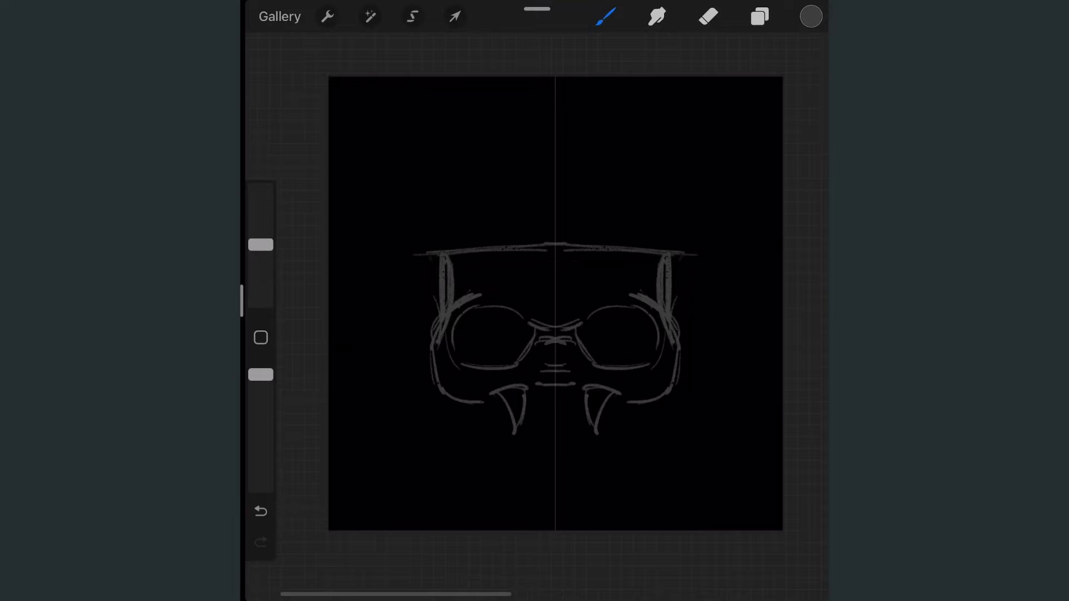
Sketch the fangs, the jaw strokes, the inner cheek curves and the jaw's bottom edge
drag(536, 429, 555, 423)
scroll(555, 303, up, 3)
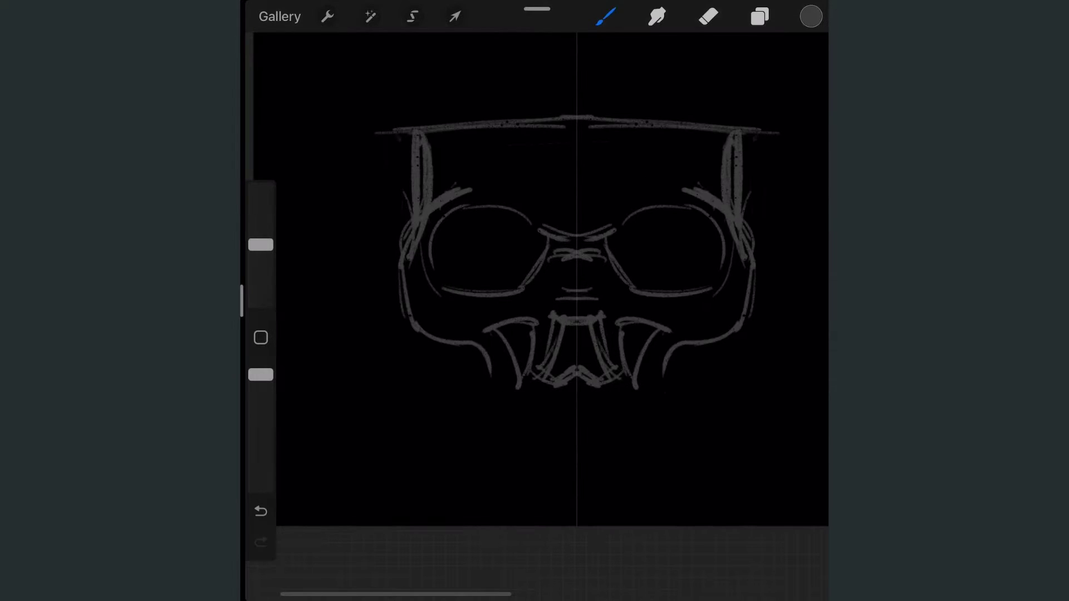
drag(666, 362, 650, 437)
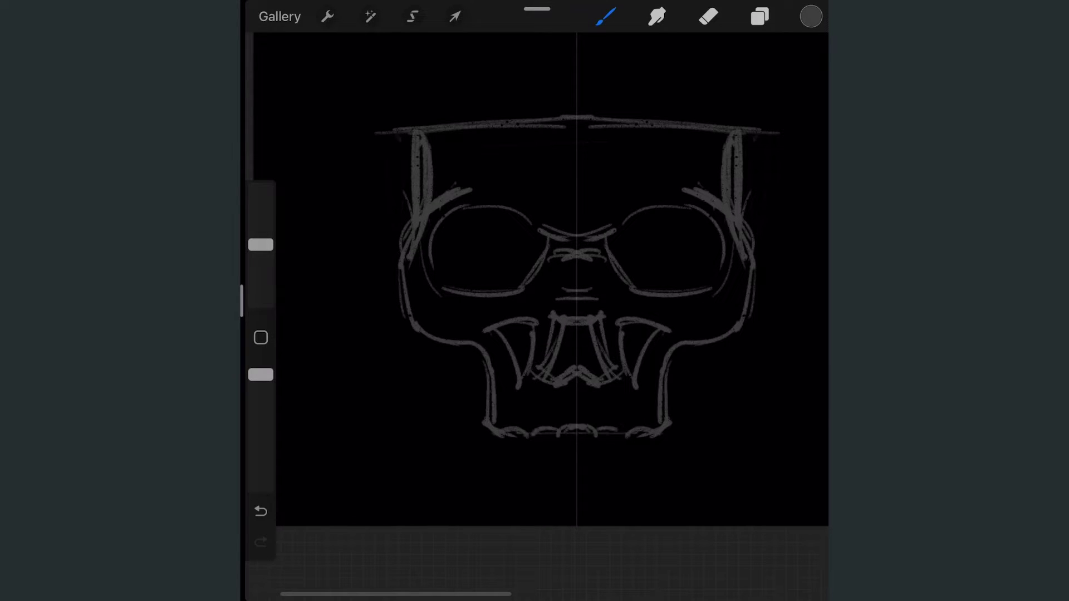
drag(670, 343, 657, 409)
drag(663, 460, 579, 464)
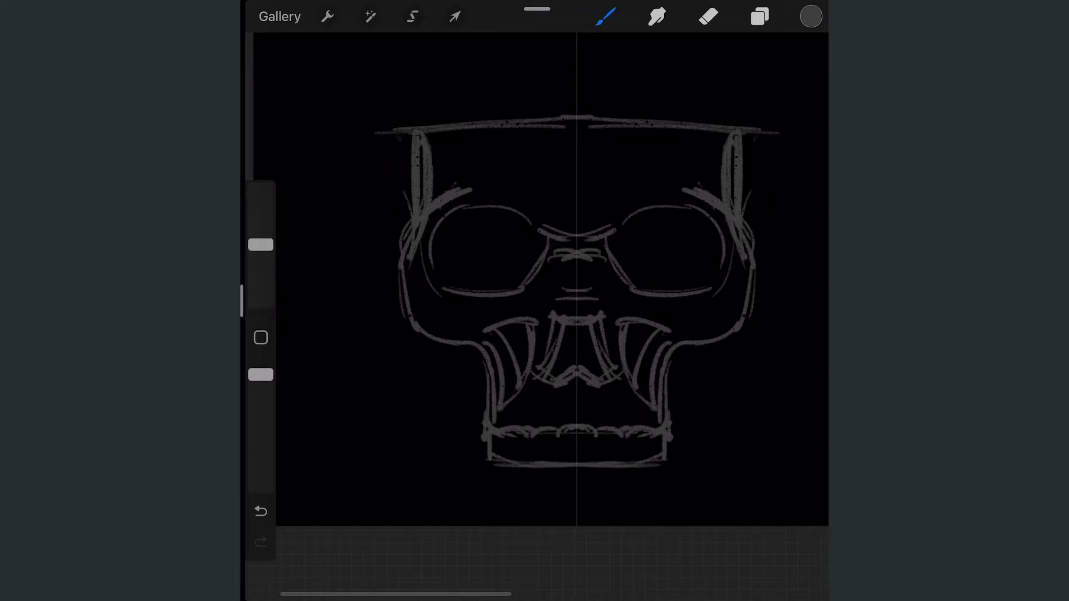
scroll(546, 278, up, 2)
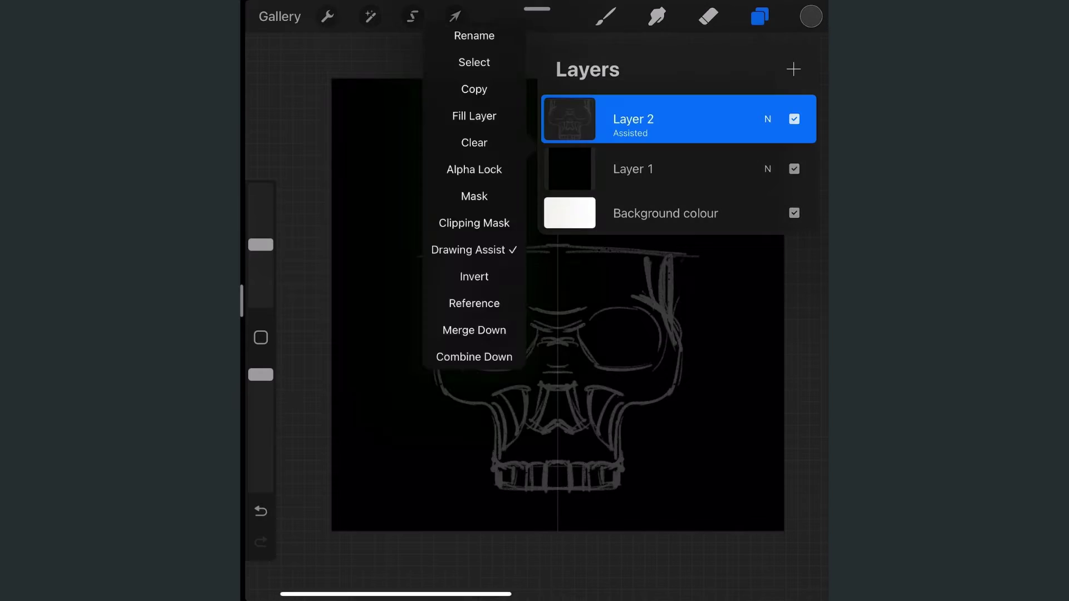
Sketch olive-green foliage swirls, circles and ellipses above the skull
click(760, 17)
click(811, 17)
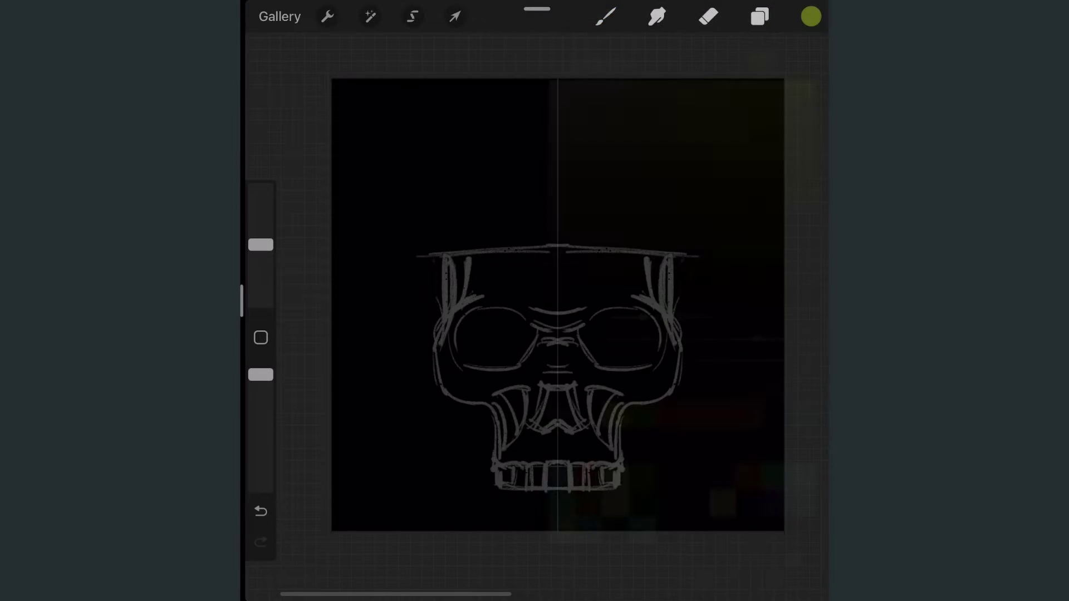
drag(430, 279, 456, 257)
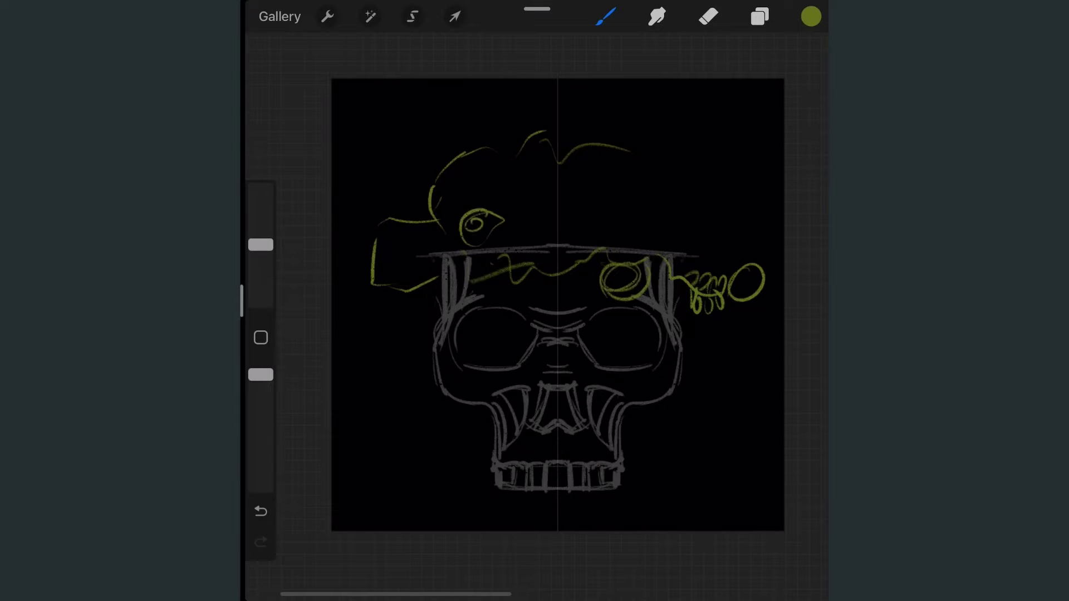
drag(612, 178, 591, 174)
drag(690, 195, 640, 192)
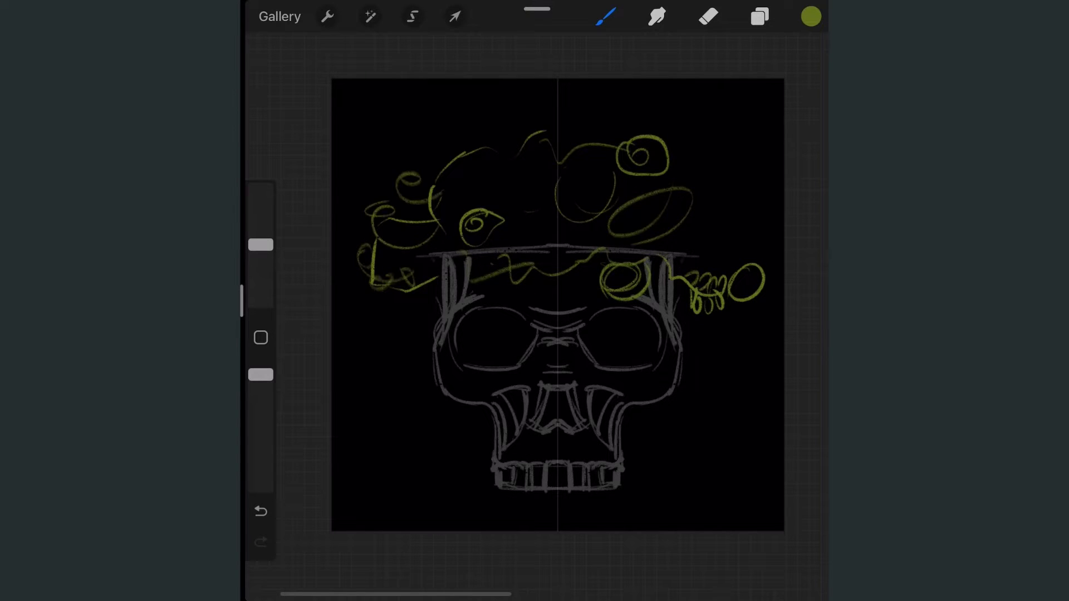
drag(496, 129, 471, 187)
Merge the foliage into Layer 2, fade it to 33% opacity, and add a new layer
drag(674, 204, 716, 262)
click(761, 16)
click(568, 115)
click(477, 327)
click(767, 119)
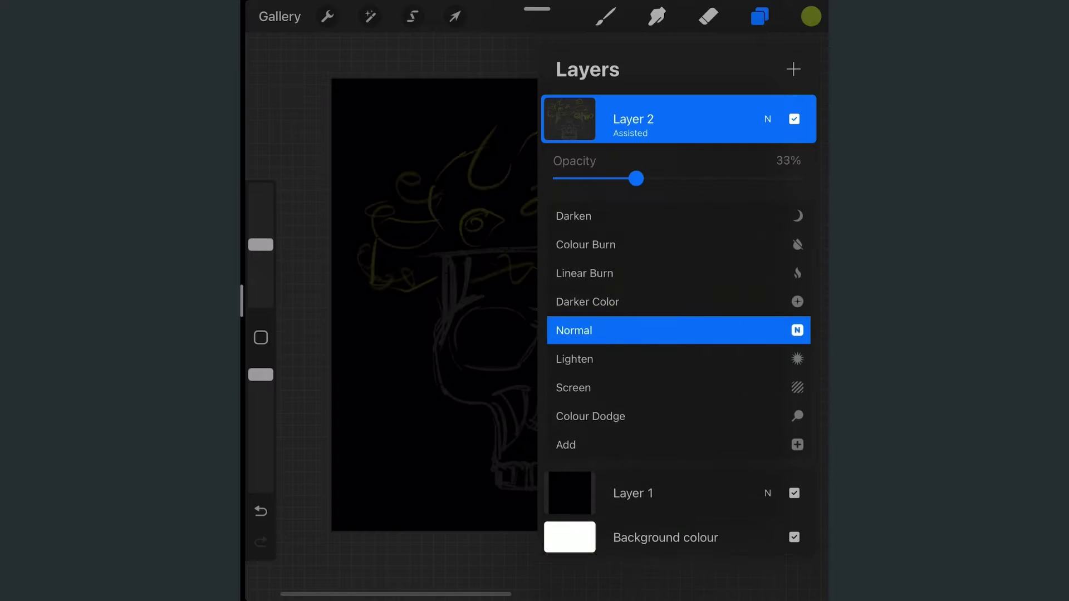
drag(636, 178, 681, 178)
click(793, 68)
Choose a painting brush and a grey paint colour, undoing a test stroke
click(760, 17)
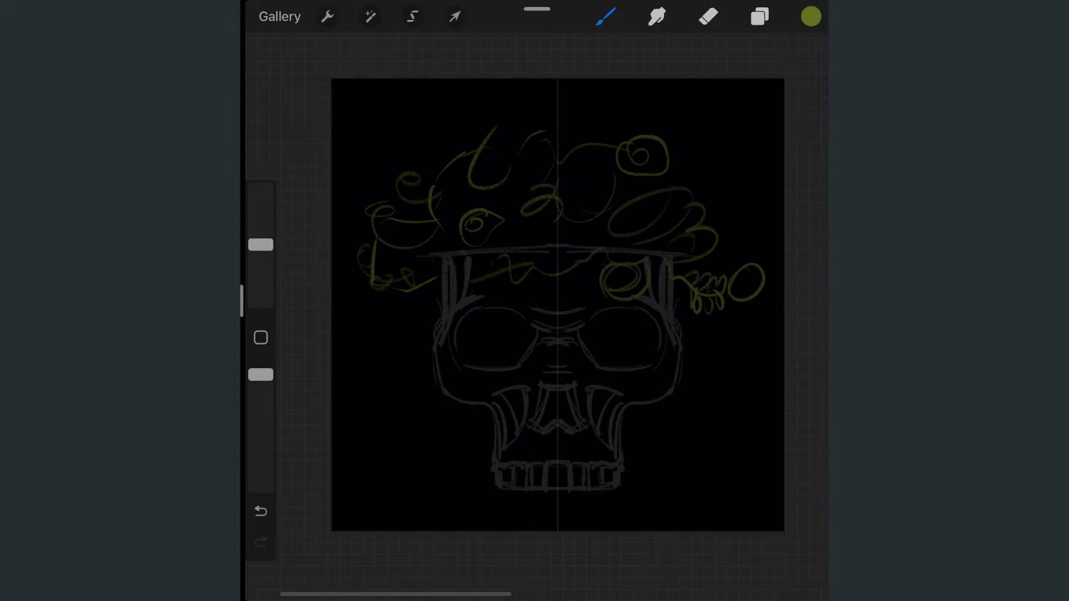
click(606, 17)
click(811, 16)
click(587, 412)
click(811, 17)
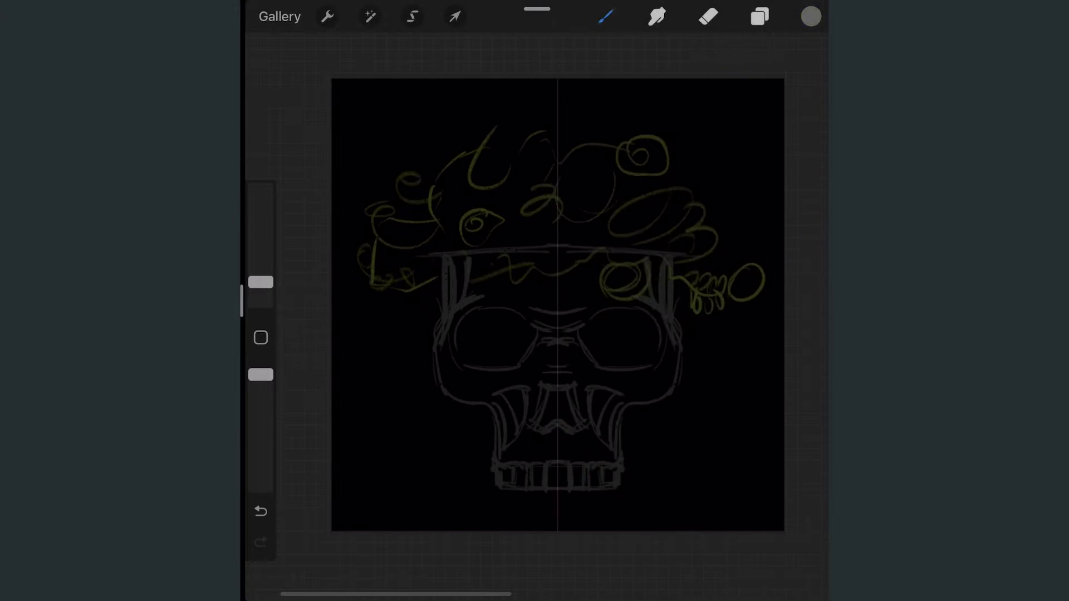
drag(448, 258, 602, 252)
key(ctrl+z)
click(760, 17)
click(569, 118)
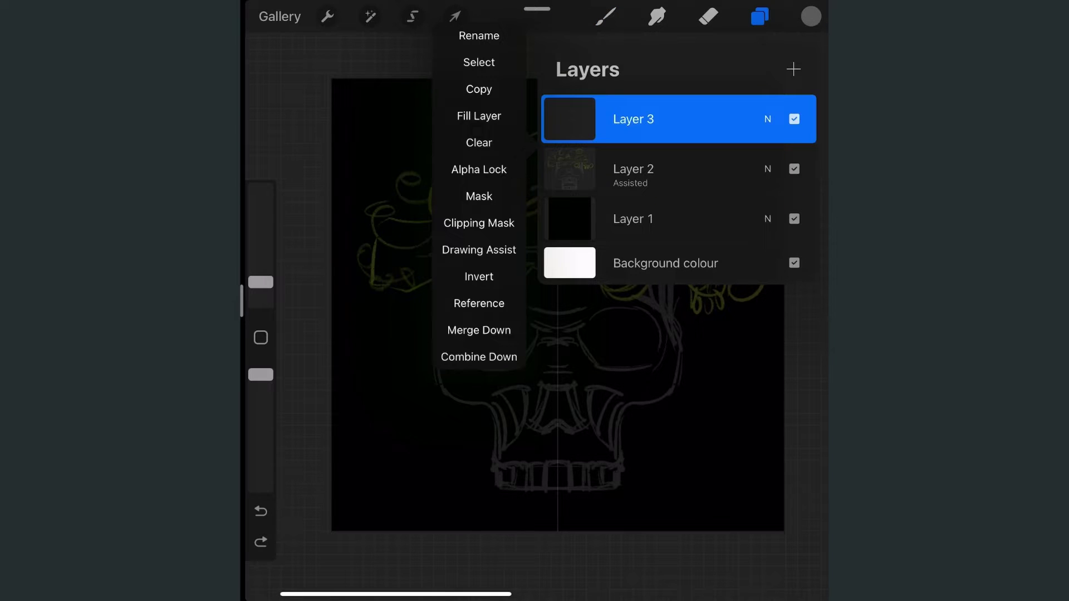
Turn on symmetry assist for Layer 3 and paint the brow, sides, cheeks and teeth grey
click(479, 250)
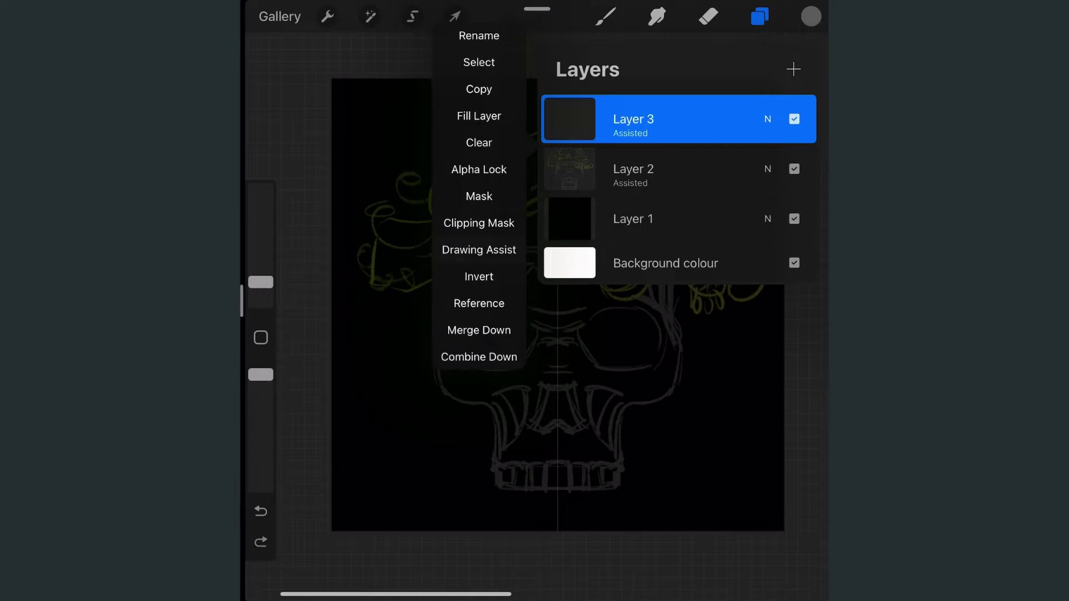
click(760, 17)
mouse_move(457, 257)
mouse_down()
mouse_move(557, 253)
mouse_move(457, 309)
mouse_move(551, 279)
mouse_up()
mouse_move(448, 300)
mouse_down()
mouse_move(440, 349)
mouse_move(504, 404)
mouse_up()
mouse_move(518, 440)
mouse_down()
mouse_move(554, 462)
mouse_move(554, 490)
mouse_move(554, 326)
mouse_up()
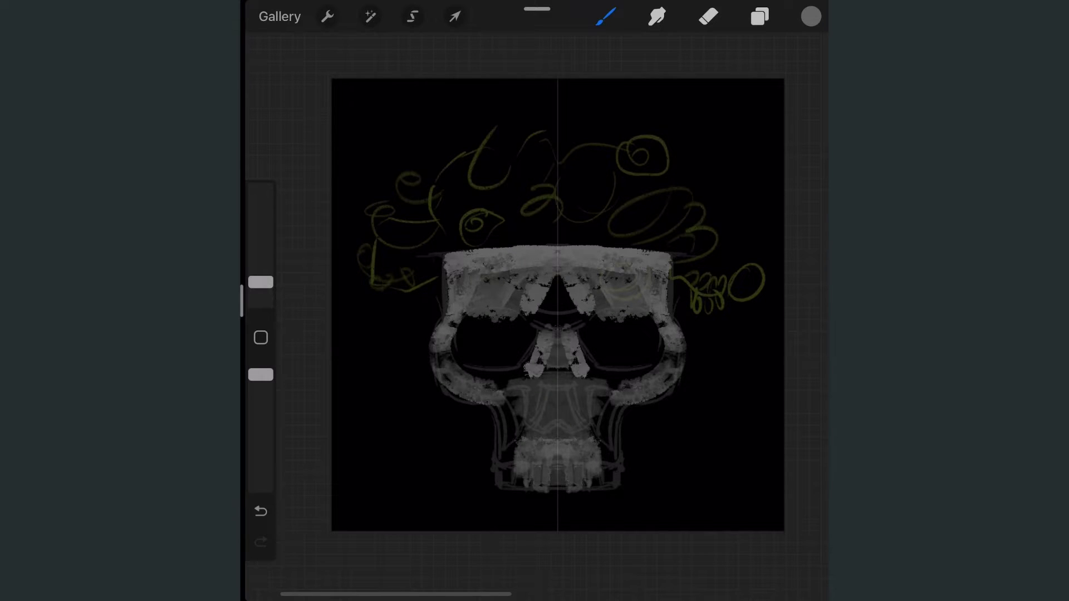
drag(507, 384, 538, 357)
drag(529, 326, 554, 289)
mouse_move(468, 307)
mouse_down()
mouse_move(554, 268)
mouse_move(490, 373)
mouse_up()
drag(451, 323, 501, 434)
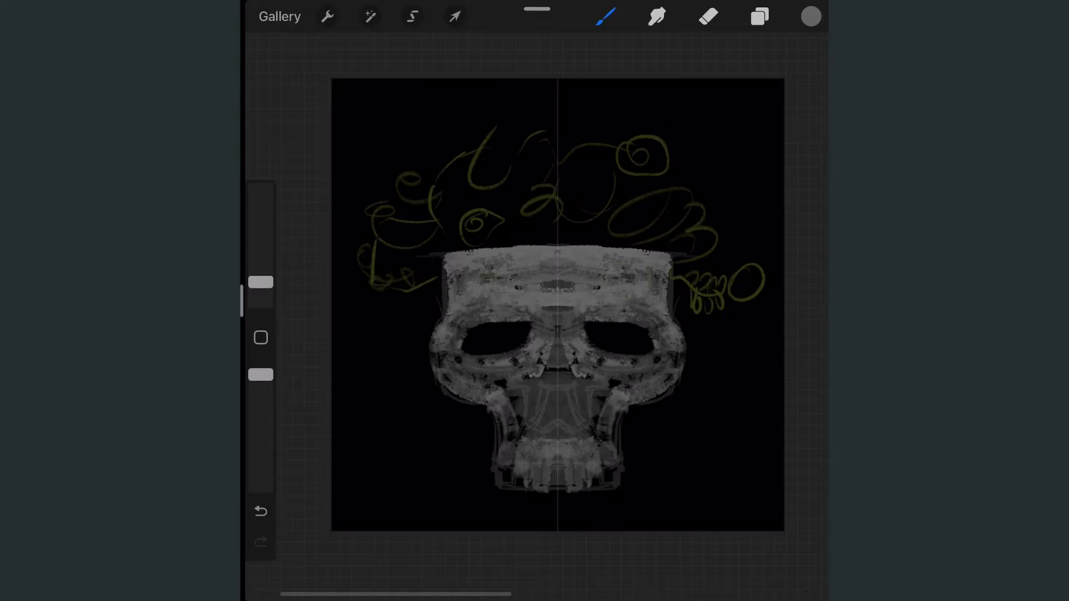
scroll(557, 306, up, 5)
mouse_move(490, 273)
mouse_down()
mouse_move(479, 440)
mouse_move(557, 440)
mouse_up()
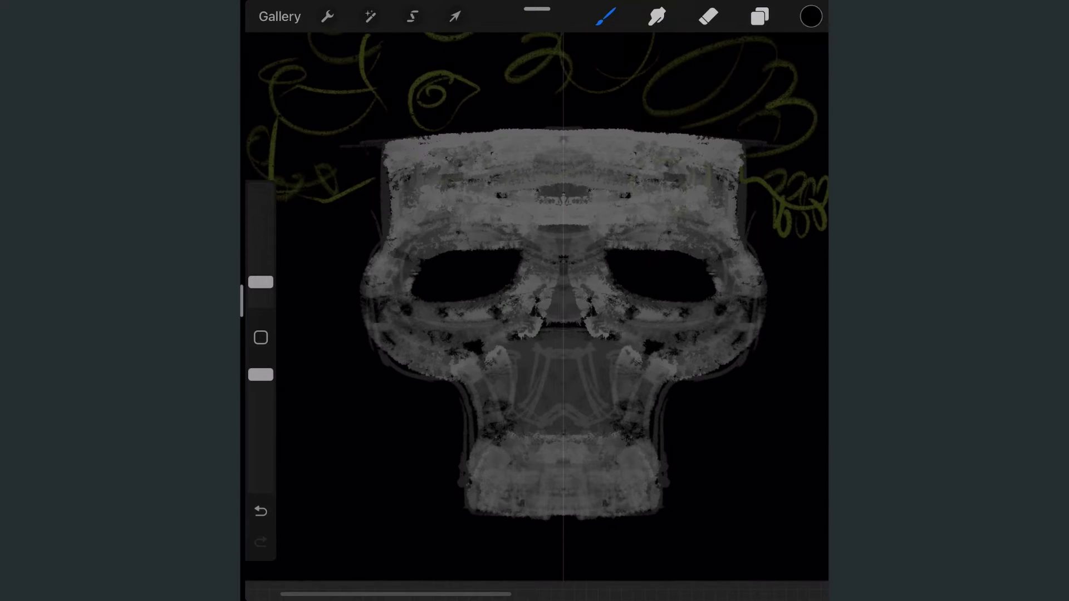
mouse_move(407, 256)
mouse_down()
mouse_move(501, 234)
mouse_move(501, 317)
mouse_move(522, 370)
mouse_up()
Paint a large black nose cavity and darken the eye sockets
drag(554, 385, 563, 385)
click(260, 511)
drag(261, 292, 261, 283)
mouse_move(501, 345)
mouse_down()
mouse_move(473, 396)
mouse_move(535, 384)
mouse_up()
drag(557, 306, 552, 356)
drag(261, 283, 261, 244)
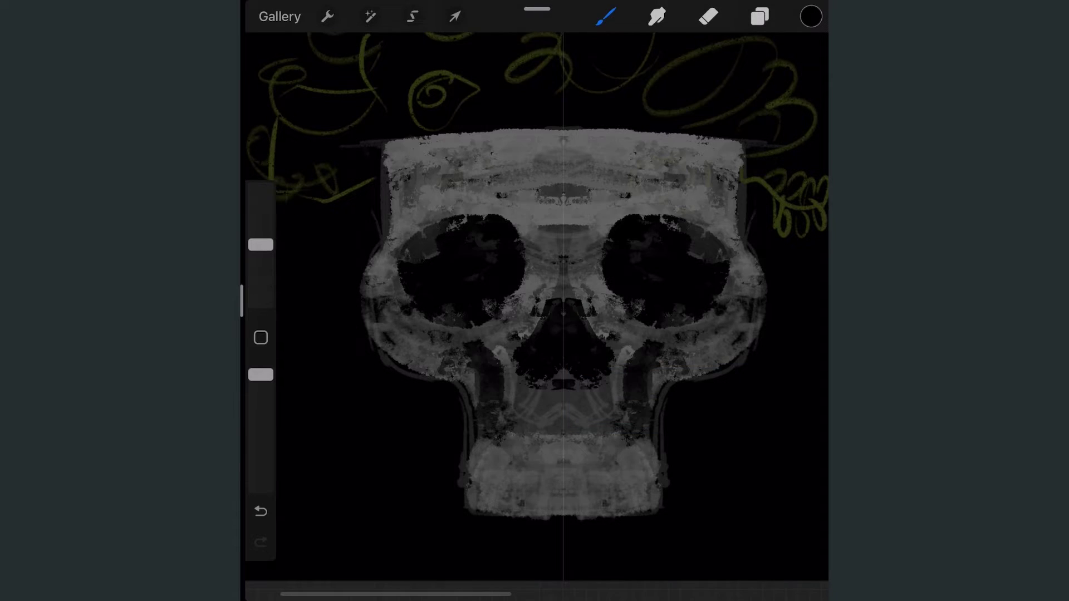
click(261, 511)
Try dark mirrored jaw and tooth lines, undoing the ones that don't work
drag(463, 476, 510, 470)
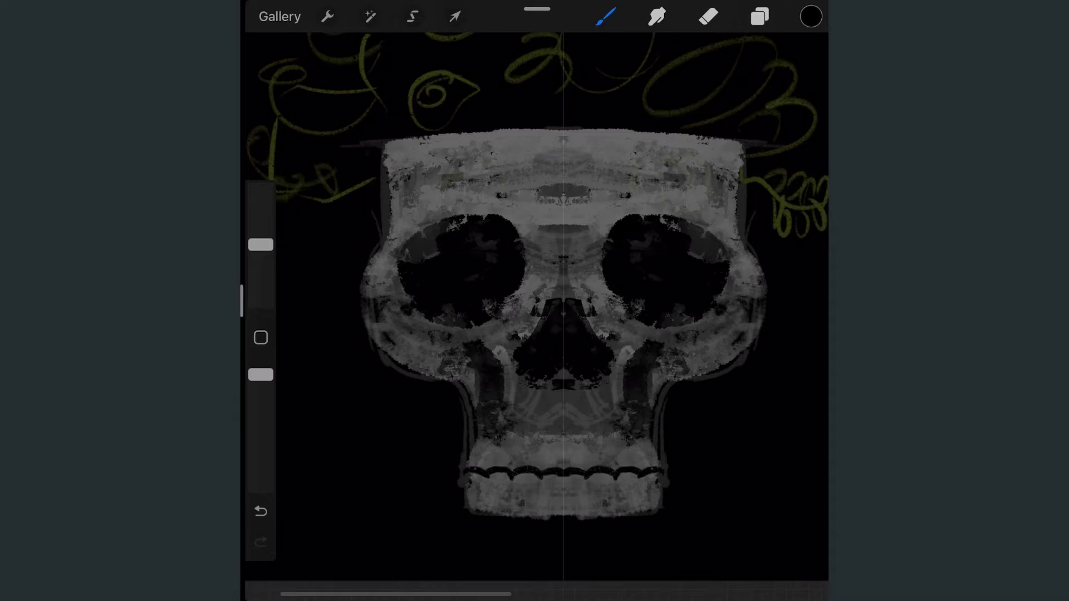
click(260, 512)
drag(610, 470, 654, 469)
click(260, 511)
mouse_move(540, 473)
mouse_down()
mouse_move(589, 473)
mouse_move(579, 473)
mouse_up()
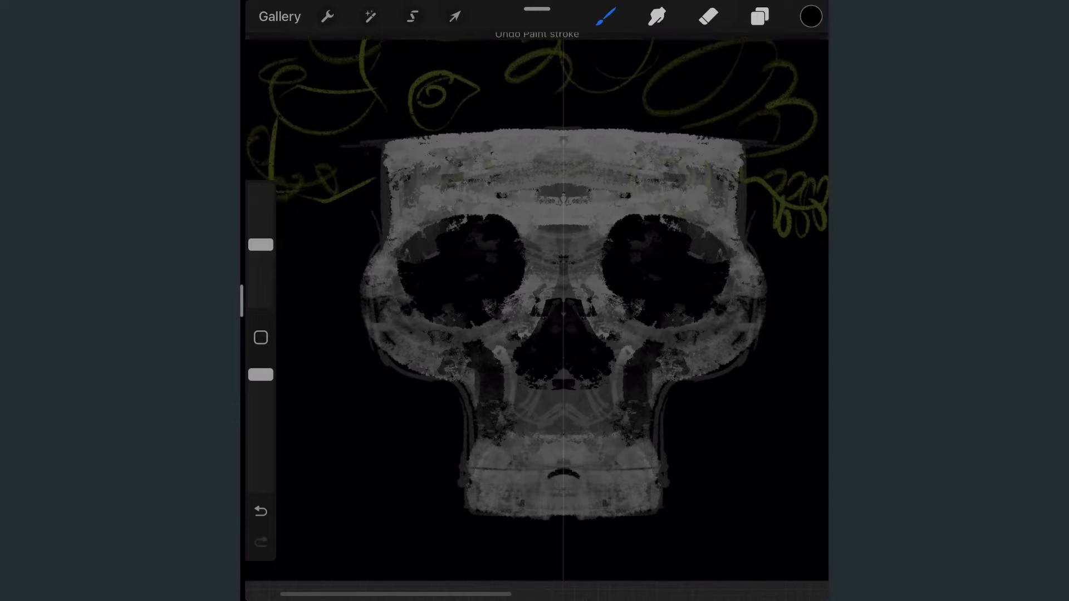
drag(465, 477, 562, 474)
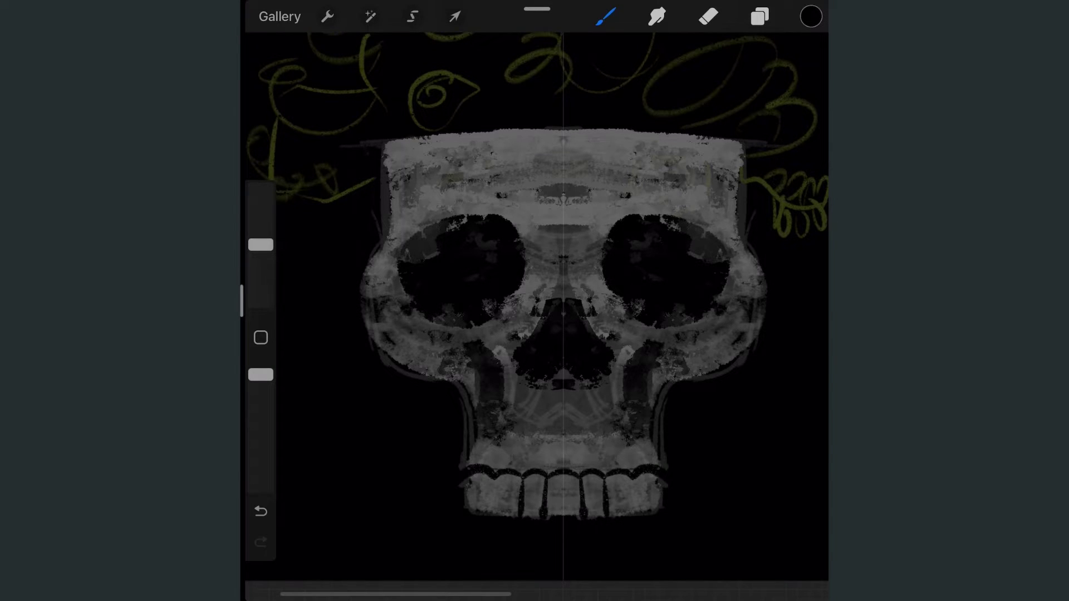
click(261, 511)
click(260, 511)
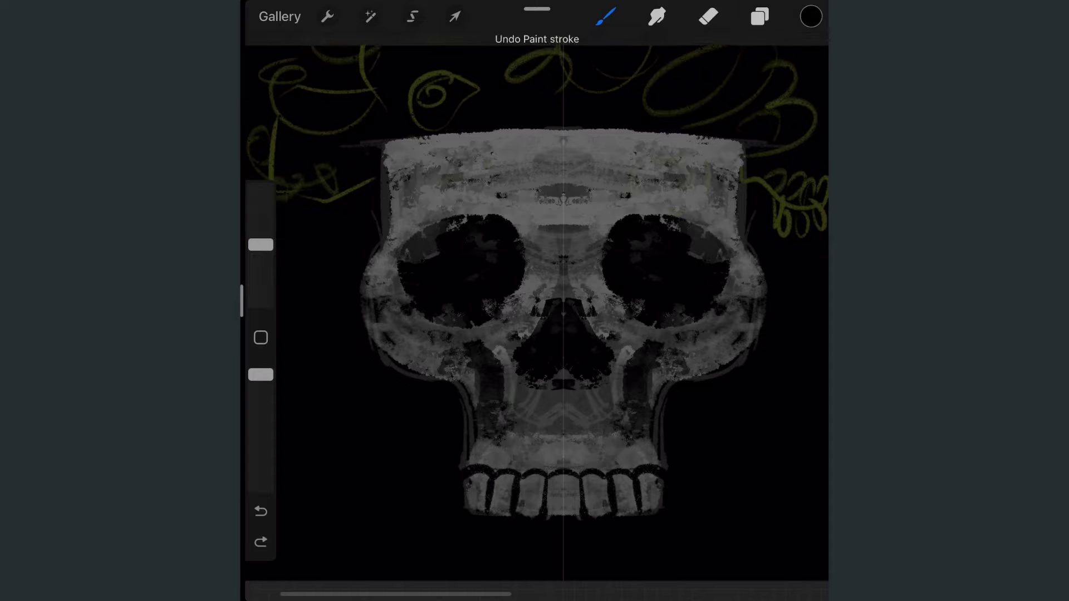
Select the Wet Acrylic 1 brush in the Brush Library
click(606, 16)
scroll(666, 335, up, 5)
click(666, 189)
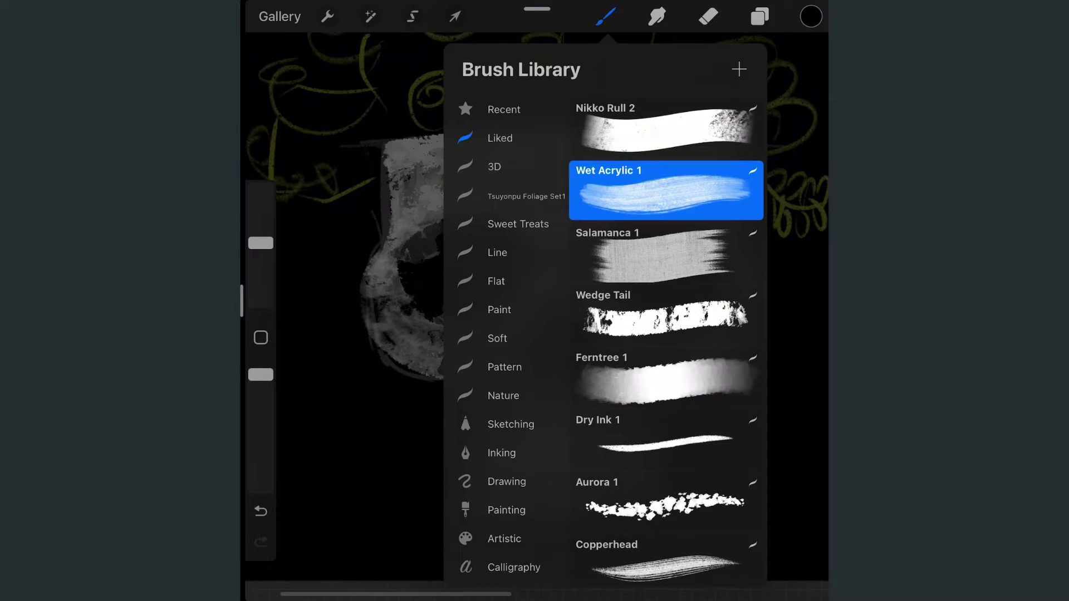
Set white as the paint colour, briefly trying the selection tool before returning to painting
click(811, 16)
click(260, 511)
click(412, 16)
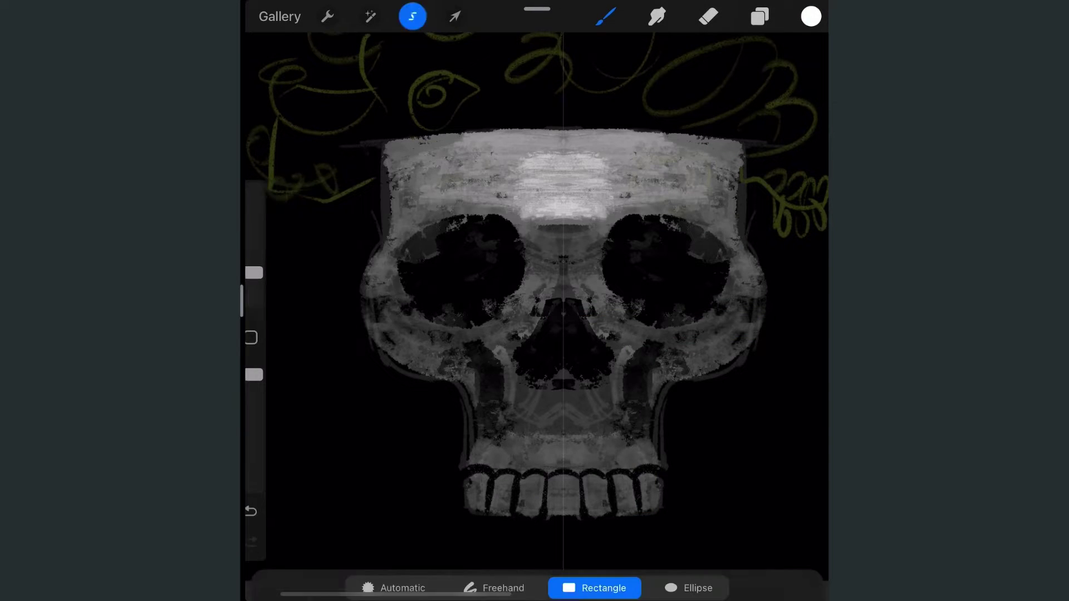
drag(393, 268, 489, 327)
click(494, 589)
click(606, 16)
Paint white highlights up the nose bridge and across the brow
drag(539, 294, 588, 294)
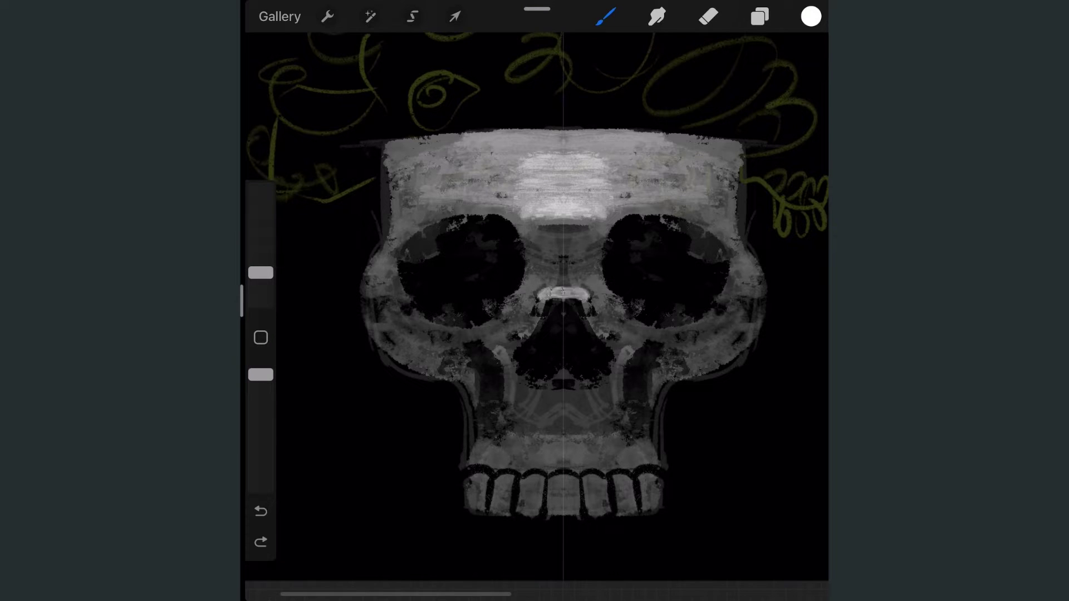
drag(563, 329, 562, 229)
drag(591, 278, 535, 217)
drag(440, 192, 688, 192)
Shrink the brush to about 4% and highlight the lower eye-socket rims and cheekbones
drag(261, 272, 261, 279)
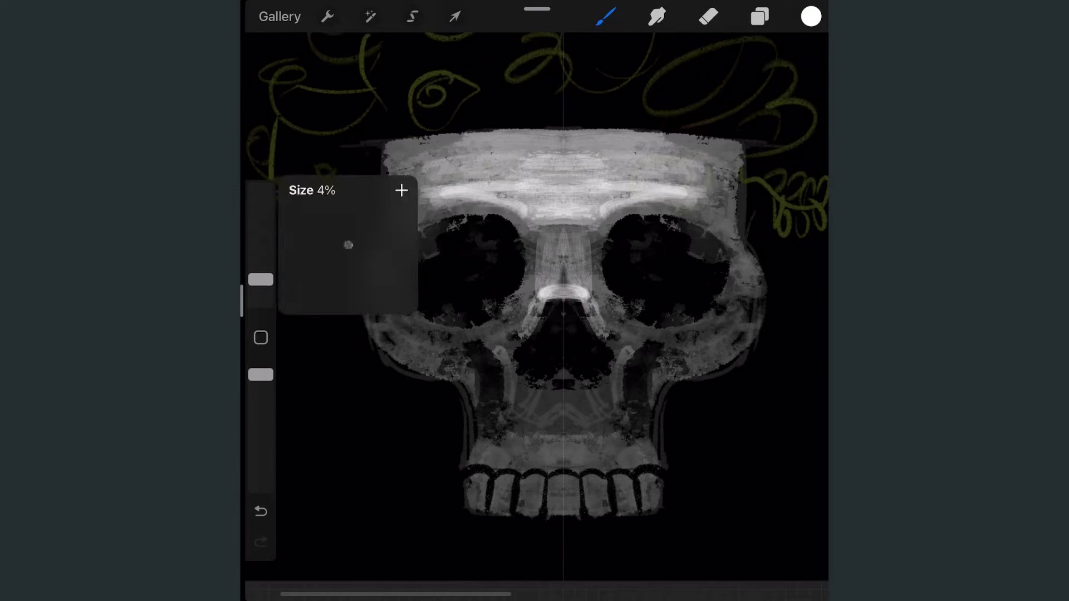
drag(412, 267, 401, 340)
drag(261, 279, 260, 272)
drag(392, 261, 510, 334)
drag(392, 301, 529, 340)
click(261, 511)
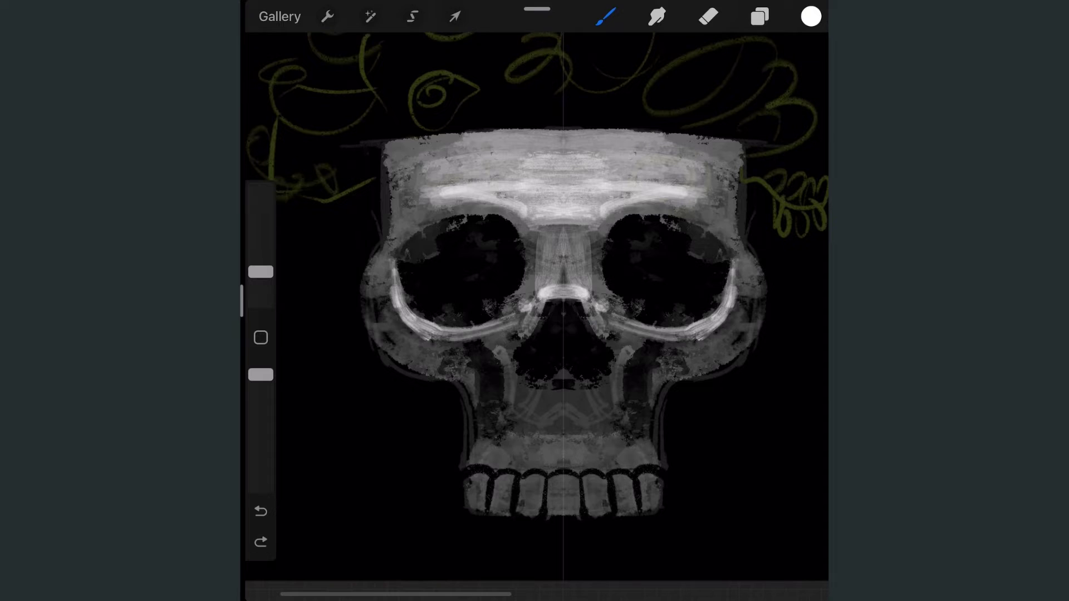
drag(390, 268, 412, 346)
click(261, 511)
Add white highlights below the nasal cavity, on the upper jaw and jaw sides, and along the outer cheek arcs
drag(384, 312, 462, 382)
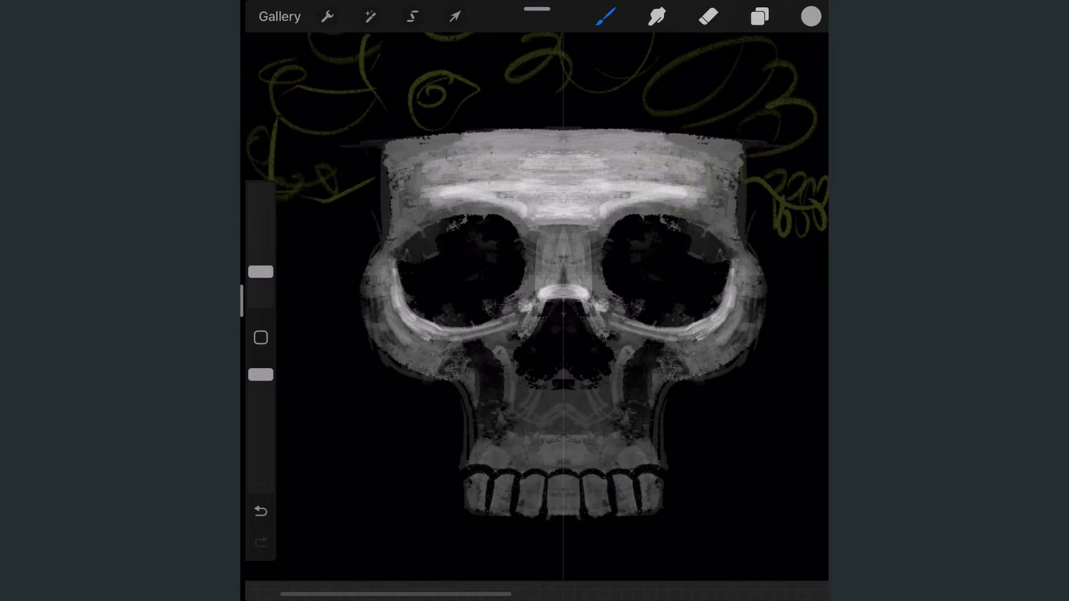
mouse_move(564, 359)
mouse_down()
mouse_move(564, 398)
mouse_move(537, 473)
mouse_up()
click(261, 511)
drag(563, 403, 564, 470)
drag(515, 405, 518, 470)
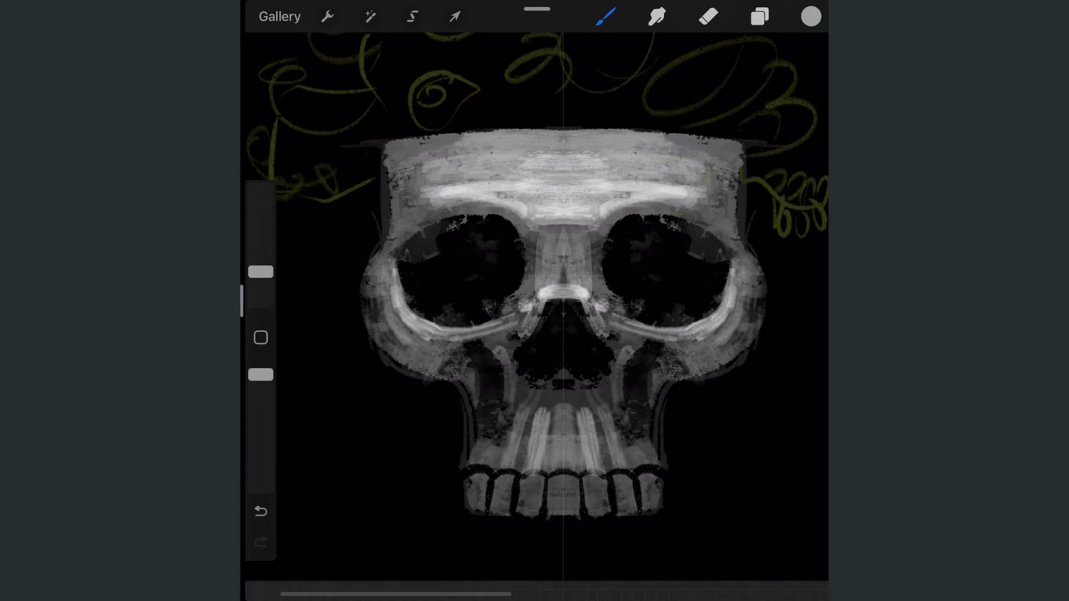
drag(479, 429, 483, 468)
drag(462, 356, 473, 468)
drag(384, 254, 463, 370)
drag(563, 354, 563, 420)
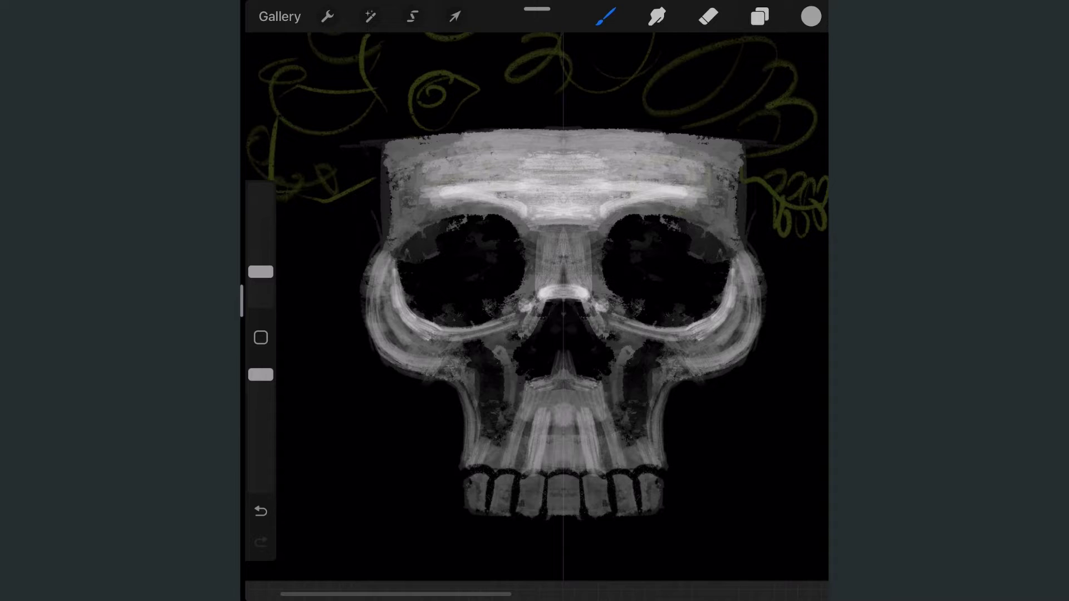
Brighten the nose sides and bridge, and fill the central and side teeth in white
drag(507, 390, 529, 337)
drag(556, 245, 510, 353)
mouse_move(557, 226)
mouse_down()
mouse_move(563, 284)
mouse_move(576, 248)
mouse_up()
mouse_move(563, 478)
mouse_down()
mouse_move(562, 512)
mouse_move(525, 513)
mouse_up()
mouse_move(501, 478)
mouse_down()
mouse_move(501, 511)
mouse_move(476, 504)
mouse_up()
drag(529, 479, 529, 512)
Tone down the cheek arcs, outer skull sides and brow with grey, and redefine the eye and nose edges
drag(390, 290, 501, 340)
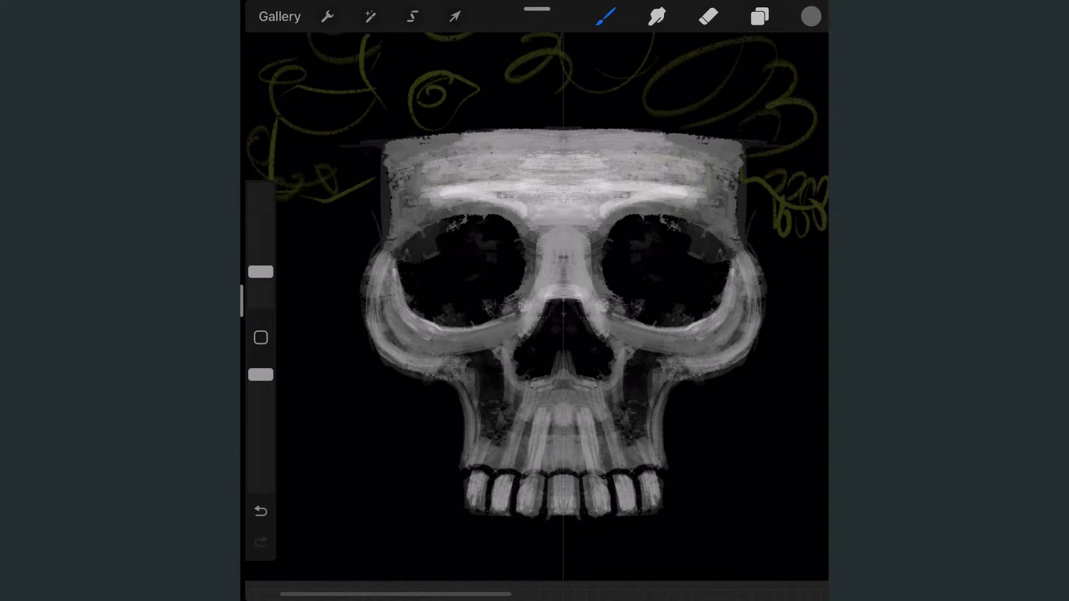
drag(373, 329, 435, 368)
mouse_move(381, 295)
mouse_down()
mouse_move(395, 173)
mouse_move(504, 192)
mouse_up()
drag(501, 181, 448, 178)
drag(504, 201, 535, 273)
mouse_move(440, 323)
mouse_down()
mouse_move(540, 301)
mouse_move(521, 337)
mouse_up()
drag(521, 323, 512, 395)
Lighten the area below the nose, the cheeks and the jaw beside the nose cavity
mouse_move(562, 365)
mouse_down()
mouse_move(563, 398)
mouse_move(598, 418)
mouse_move(612, 468)
mouse_up()
drag(593, 410, 621, 423)
drag(502, 343, 445, 357)
drag(452, 365, 479, 446)
drag(518, 395, 499, 454)
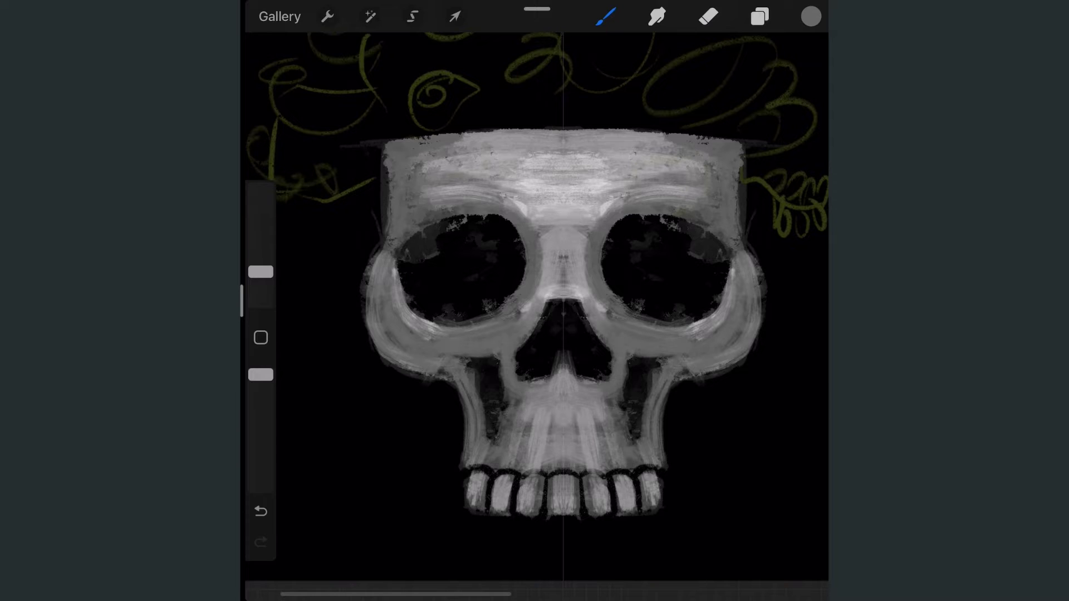
drag(462, 356, 504, 401)
drag(515, 395, 479, 445)
click(538, 167)
key(ctrl+z)
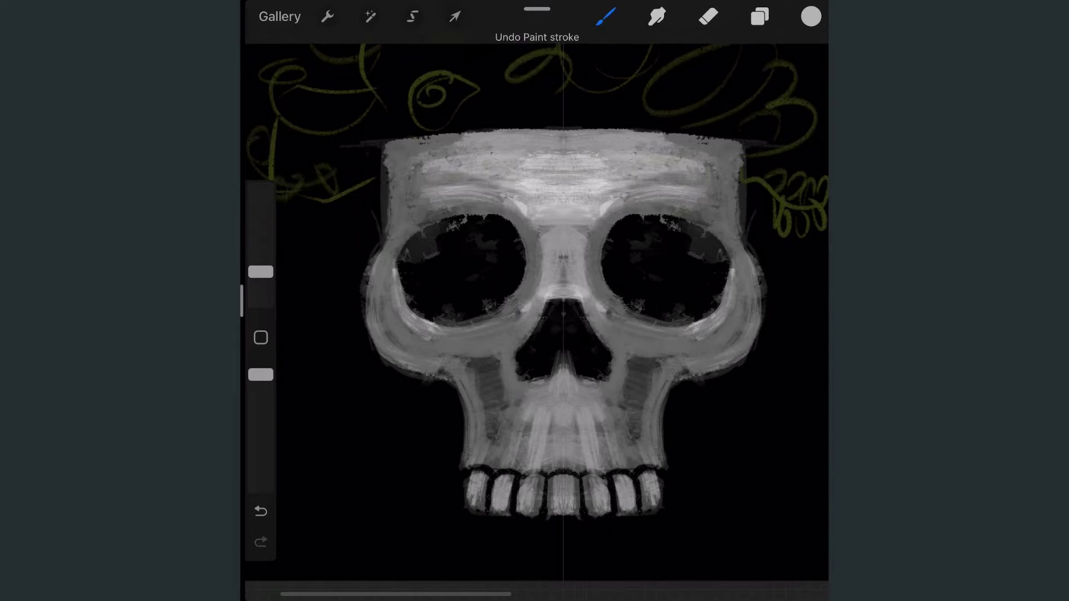
key(ctrl+z)
Highlight the skull's outer edges and brighten the eye-socket rims
mouse_move(390, 161)
mouse_down()
mouse_move(379, 265)
mouse_move(384, 251)
mouse_up()
drag(384, 237, 403, 298)
drag(415, 226, 491, 205)
drag(412, 315, 524, 337)
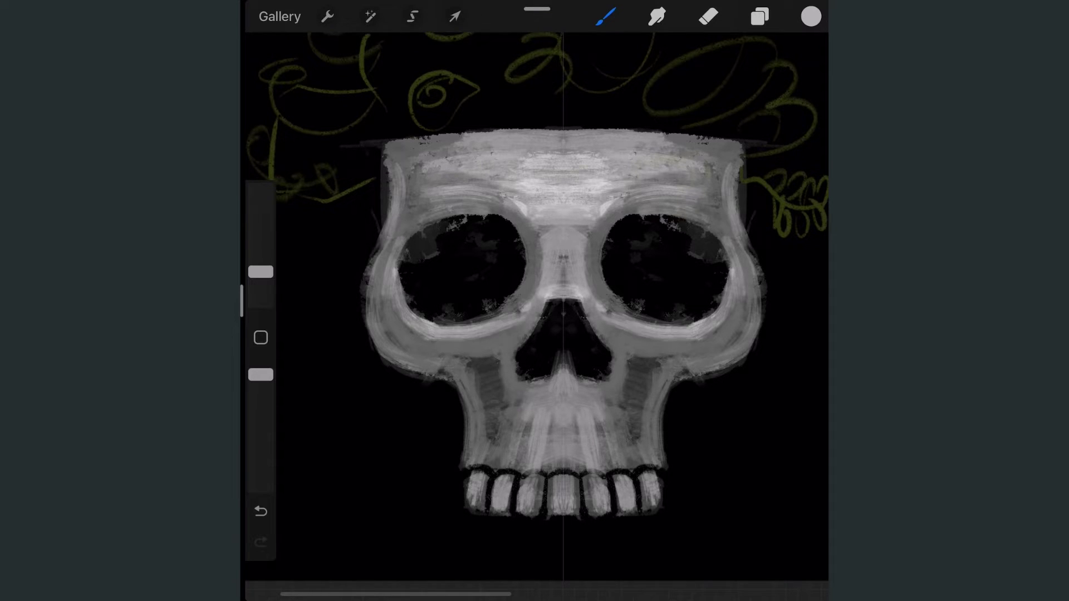
key(ctrl+z)
scroll(537, 307, down, 3)
Switch to a different brush from the Brush Library
click(606, 17)
click(663, 315)
click(606, 16)
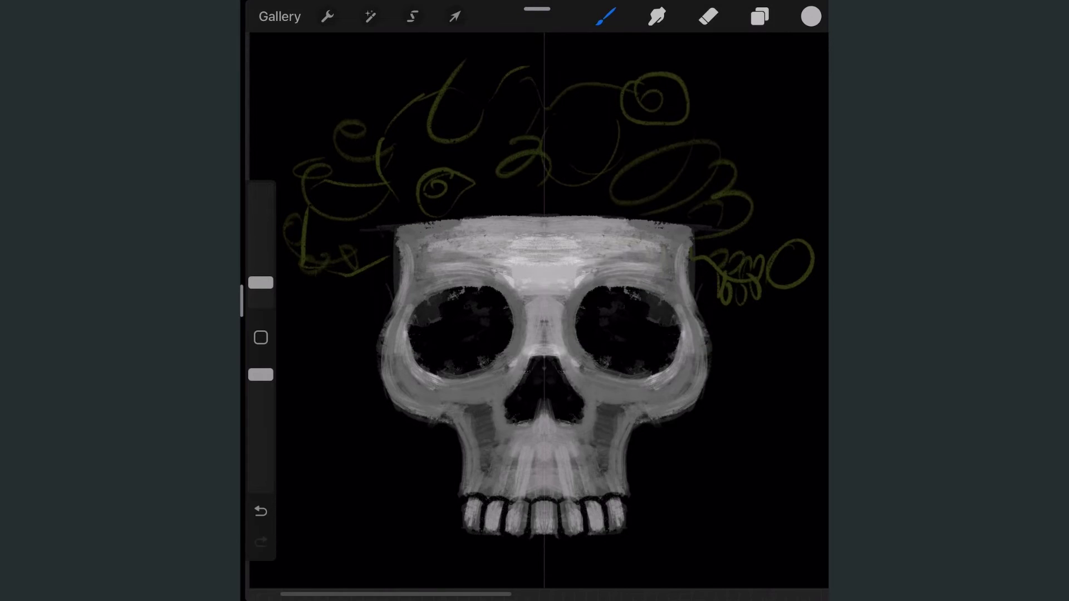
click(811, 16)
At lower opacity, brighten the forehead, the upper jaw above the teeth and the lower eye rims
mouse_move(442, 253)
mouse_down()
mouse_move(537, 262)
mouse_move(538, 248)
mouse_up()
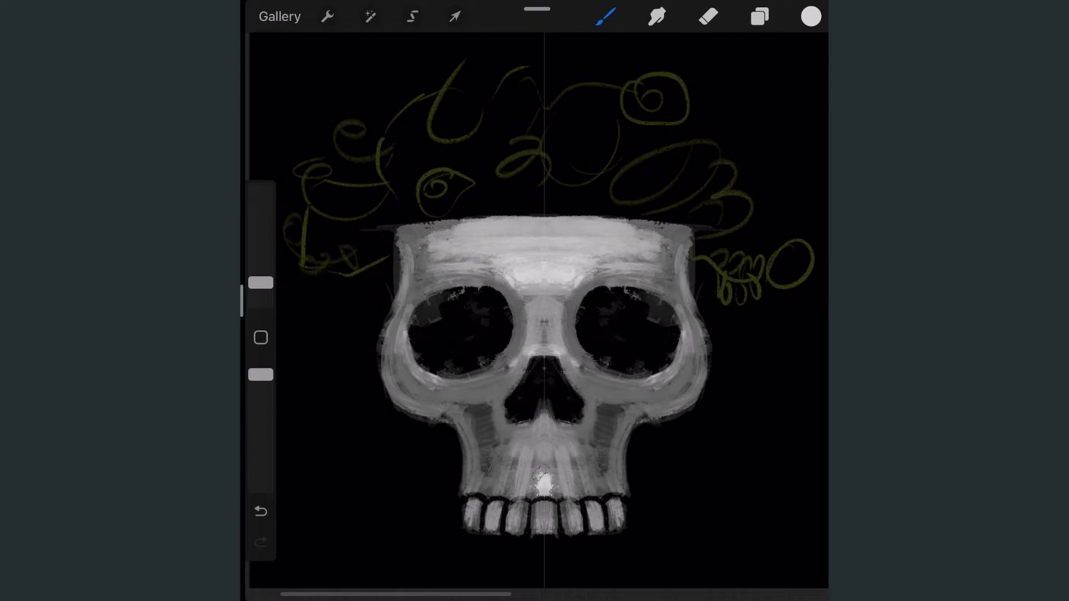
drag(540, 476, 515, 479)
drag(261, 375, 261, 423)
drag(474, 484, 504, 479)
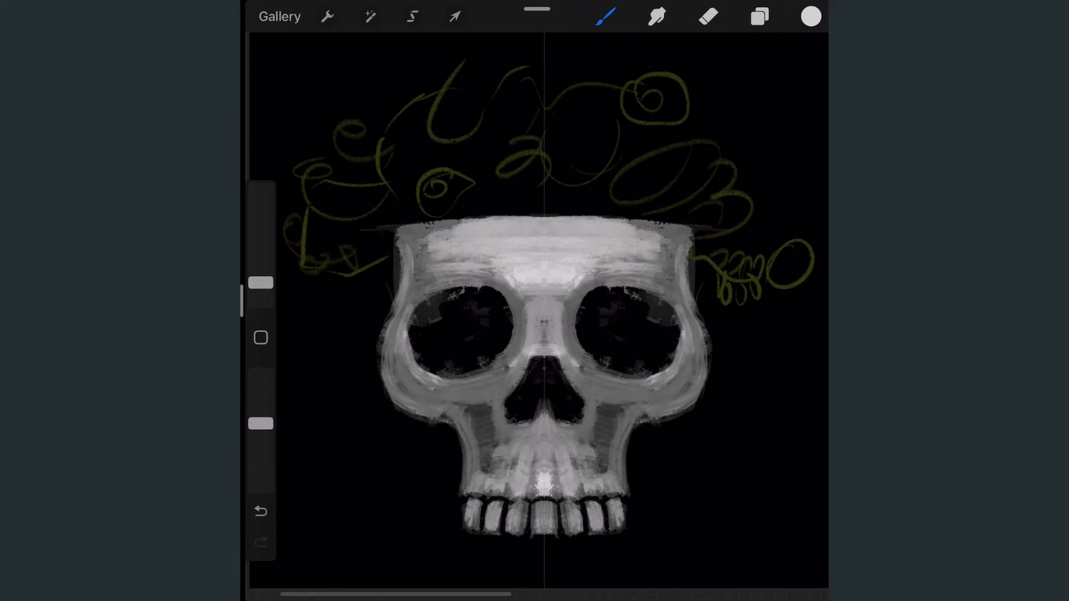
drag(260, 283, 261, 292)
drag(410, 334, 485, 381)
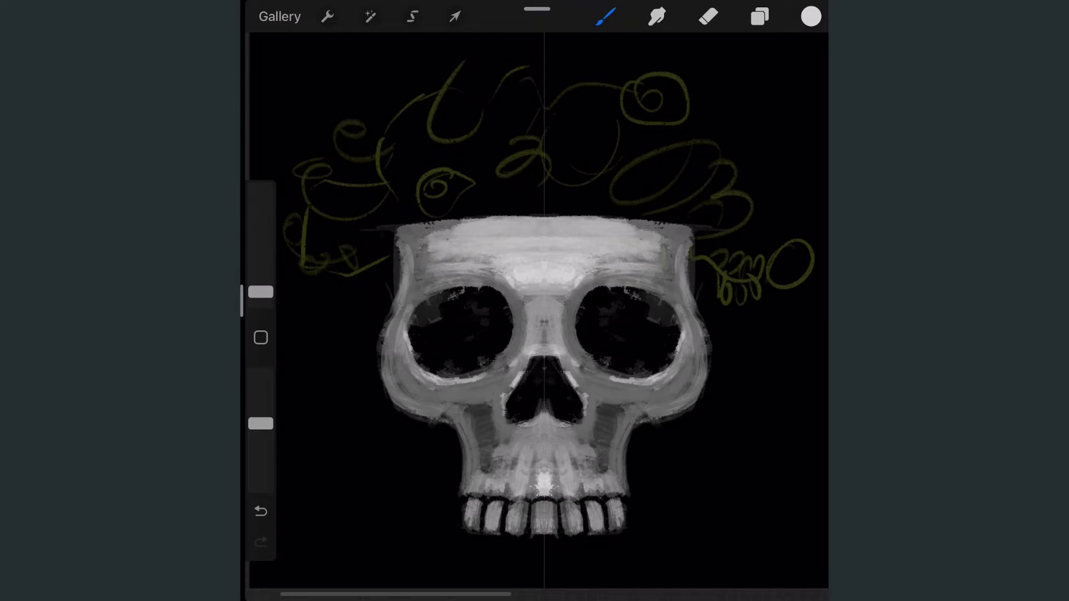
Paint two dark grey stripes across the skull's forehead using a colour sampled from the canvas
key(ctrl+z)
scroll(537, 312, up, 3)
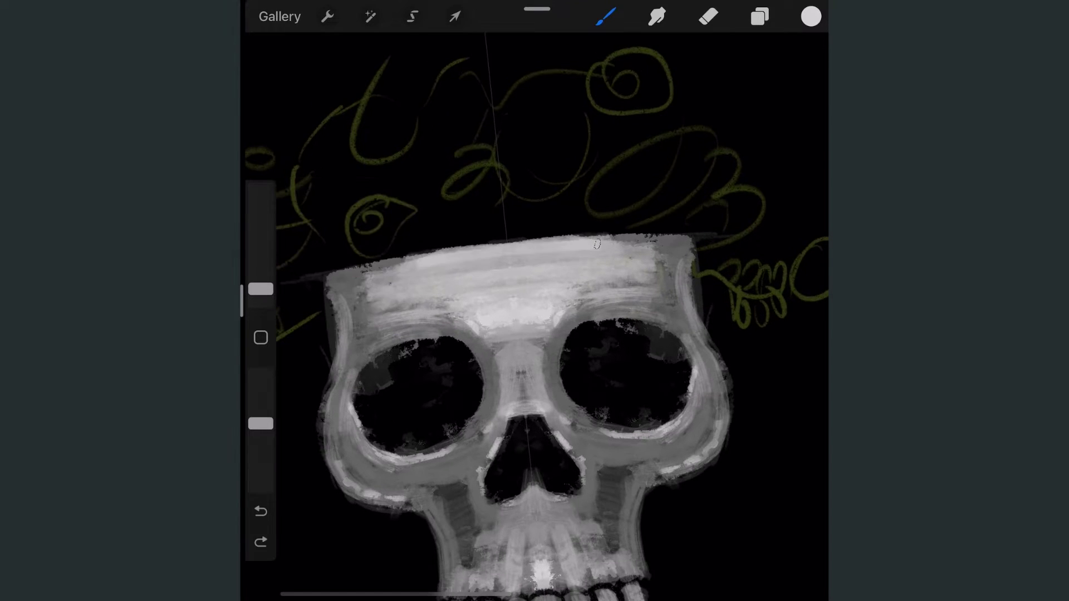
drag(390, 261, 657, 245)
click(570, 376)
drag(333, 295, 689, 255)
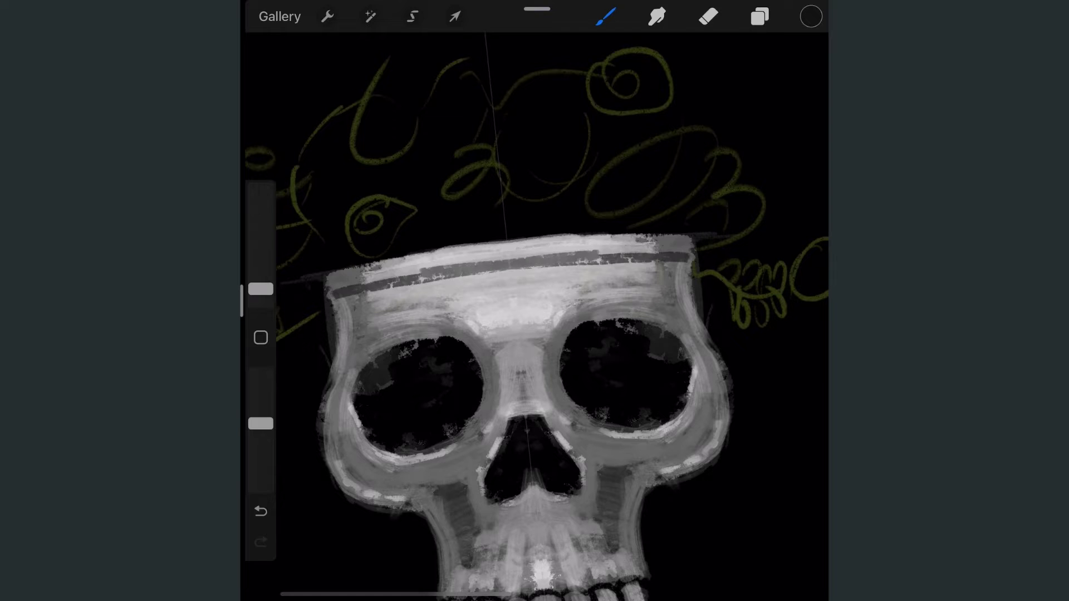
drag(362, 309, 666, 280)
scroll(538, 311, down, 5)
Add a new empty layer and set the paint colour to a darker green
click(760, 16)
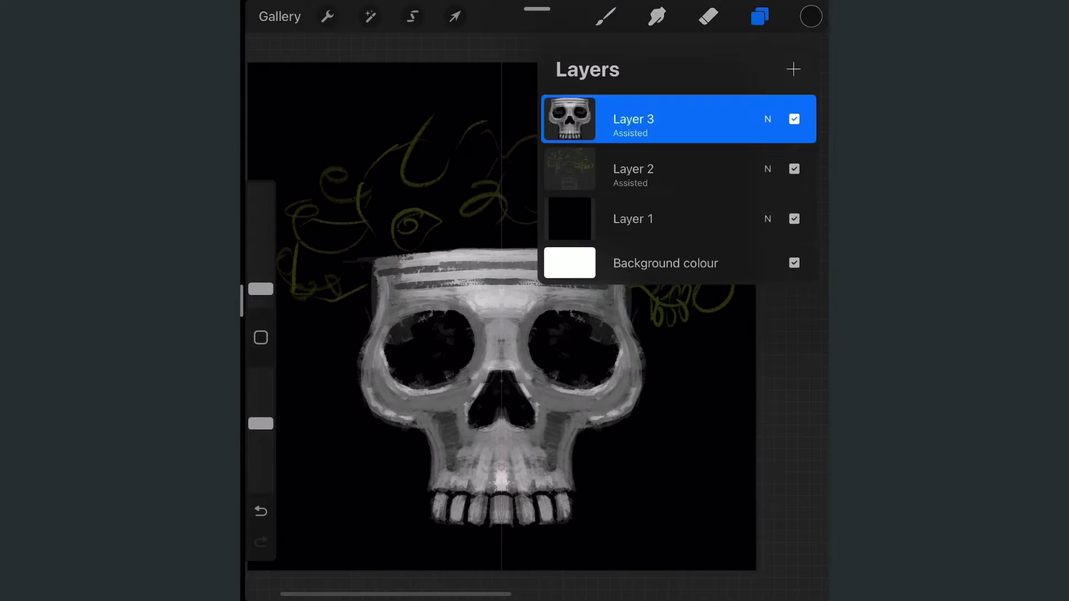
click(792, 69)
click(760, 16)
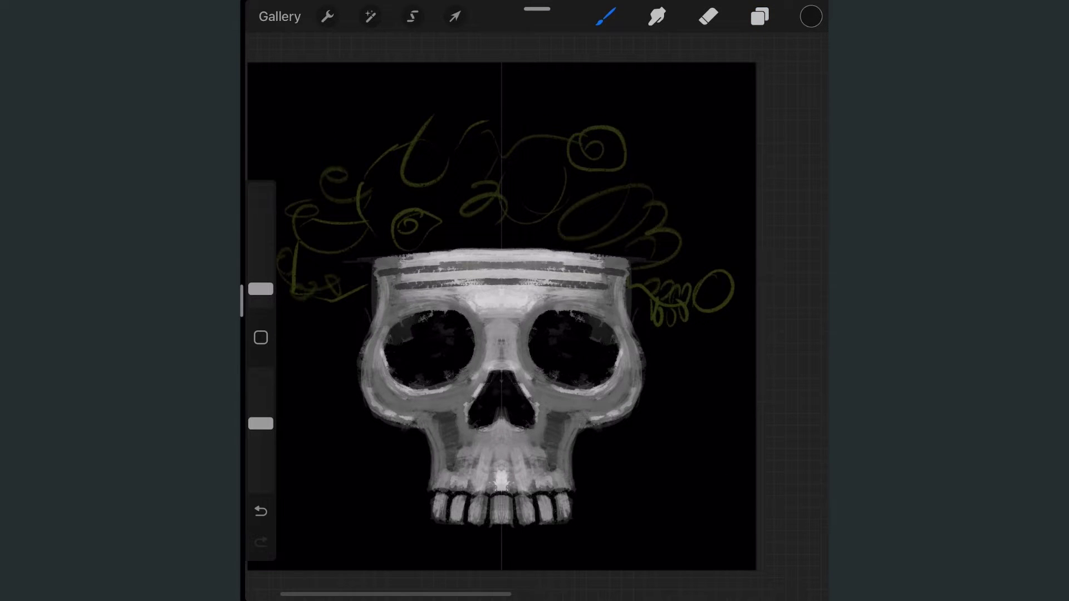
click(811, 16)
click(750, 415)
mouse_move(789, 165)
mouse_down()
mouse_move(771, 184)
mouse_move(779, 229)
mouse_up()
click(811, 17)
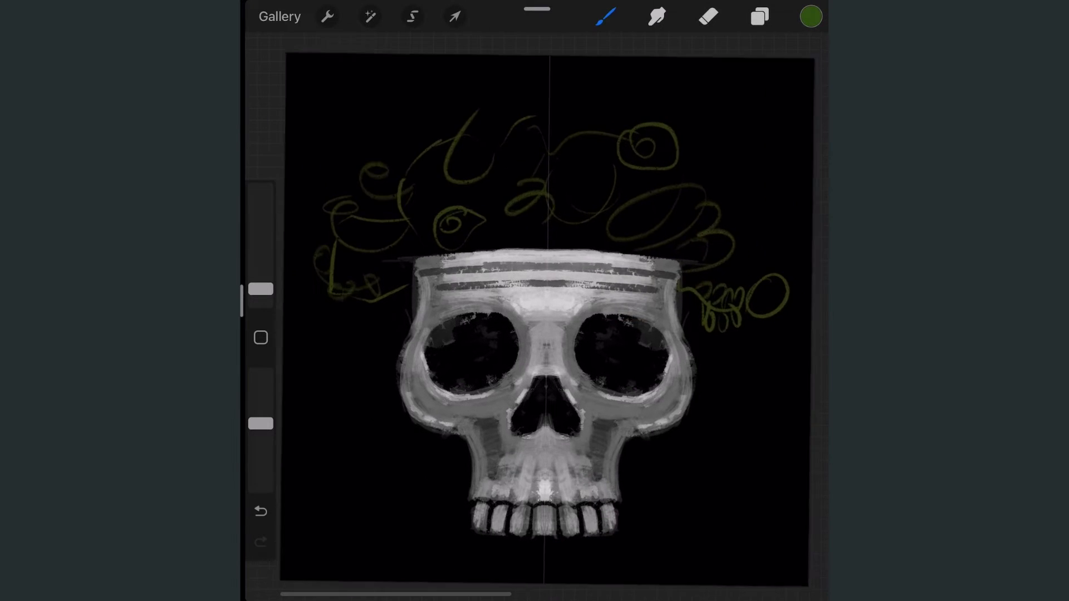
Fill freehand-selected dark green foliage clumps left of the skull and over its left brow
click(371, 16)
click(412, 16)
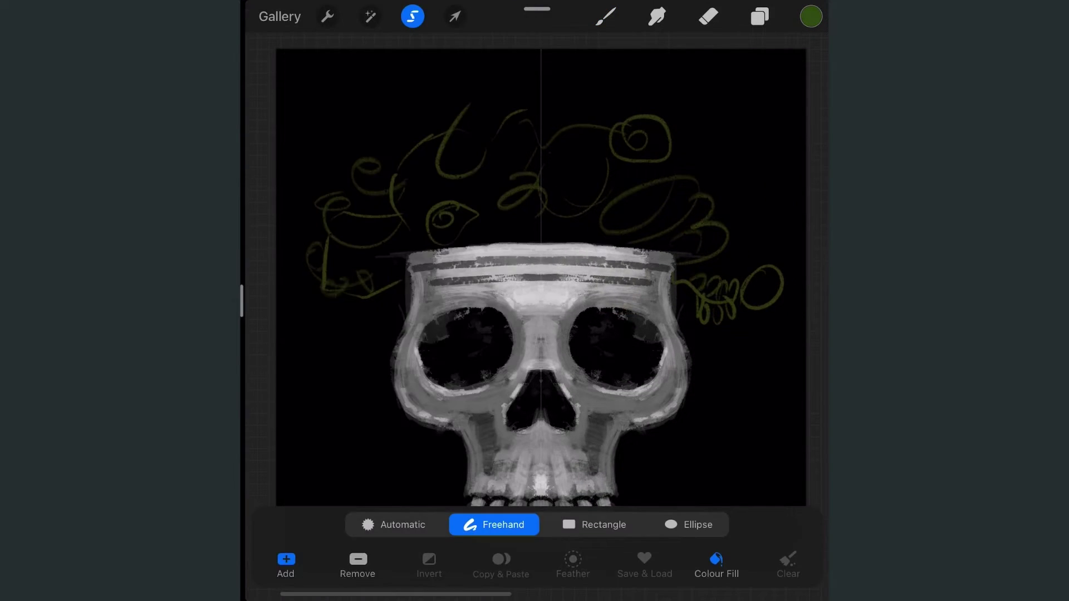
drag(353, 245, 340, 234)
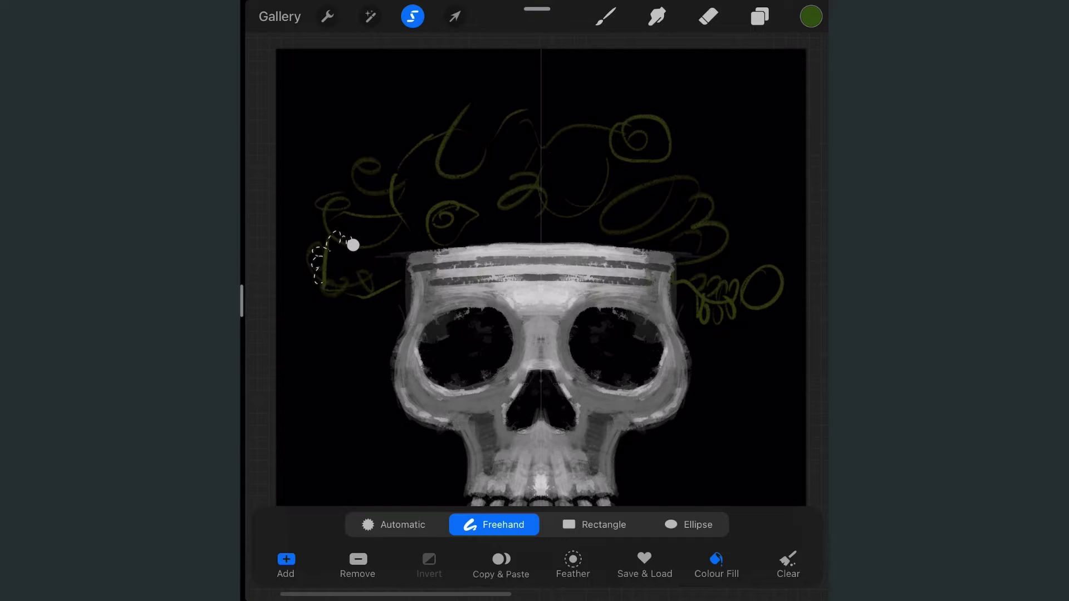
drag(402, 271, 419, 259)
click(353, 245)
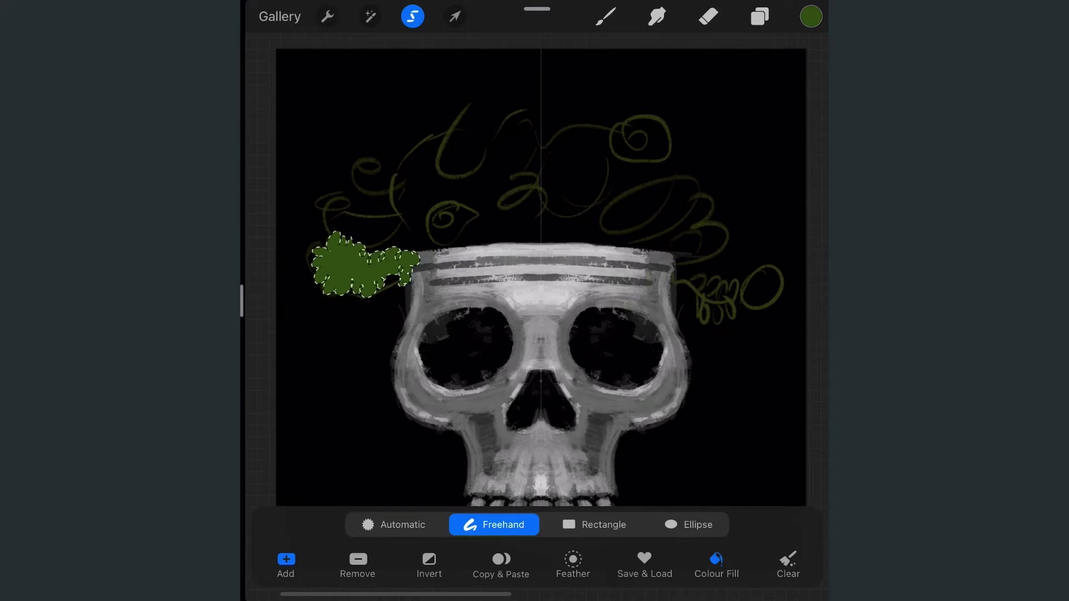
drag(429, 249, 467, 334)
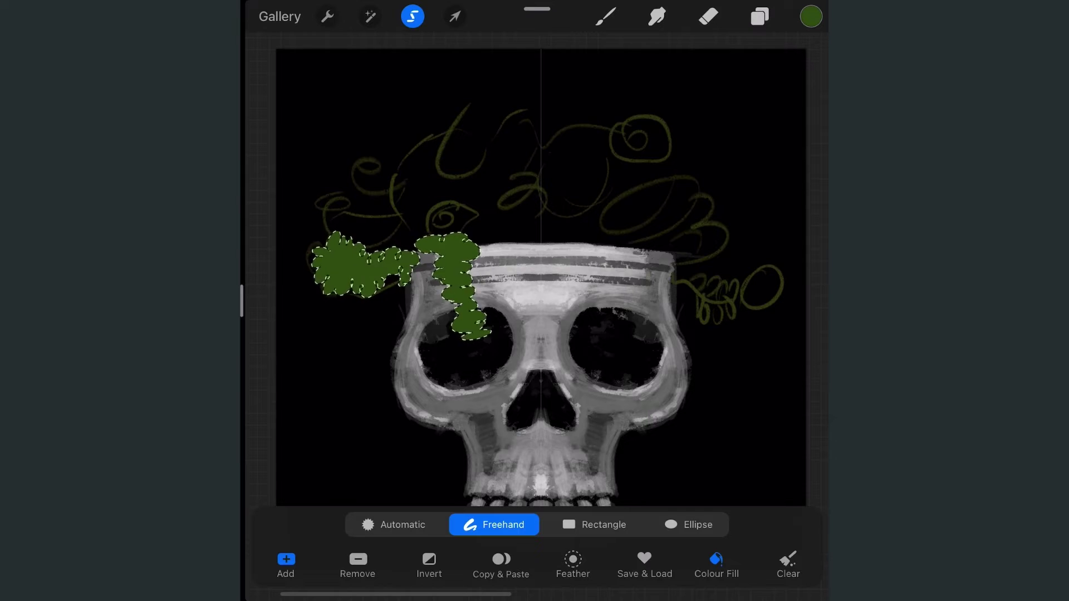
mouse_move(377, 133)
mouse_down()
mouse_move(368, 163)
mouse_move(384, 128)
mouse_up()
click(377, 133)
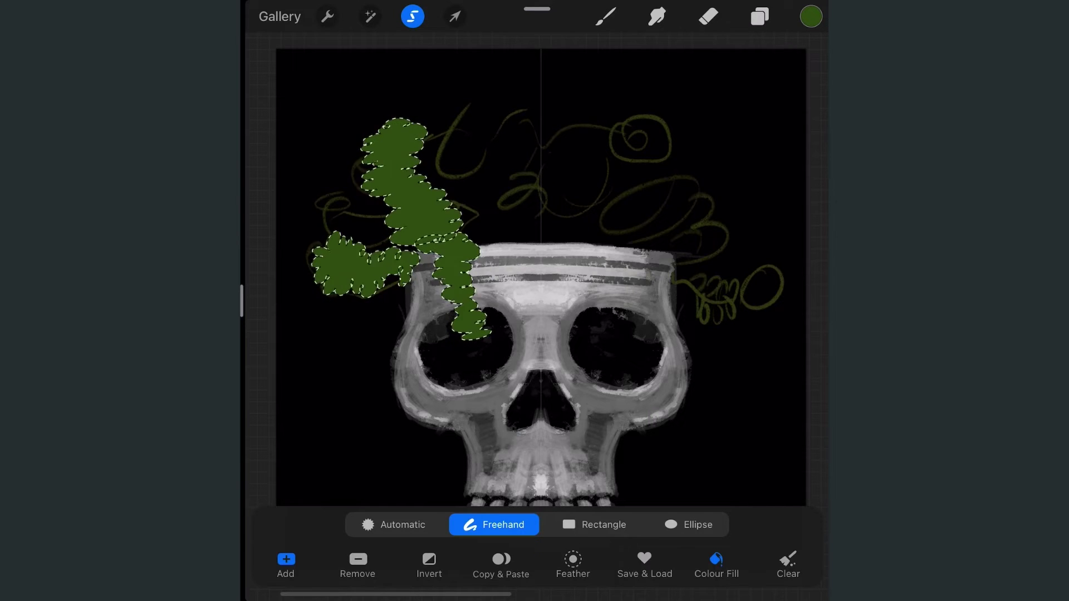
Fill dark green foliage across the skull top and its right side, then return to the Brush
mouse_move(418, 174)
mouse_down()
mouse_move(677, 255)
mouse_move(423, 184)
mouse_up()
click(418, 174)
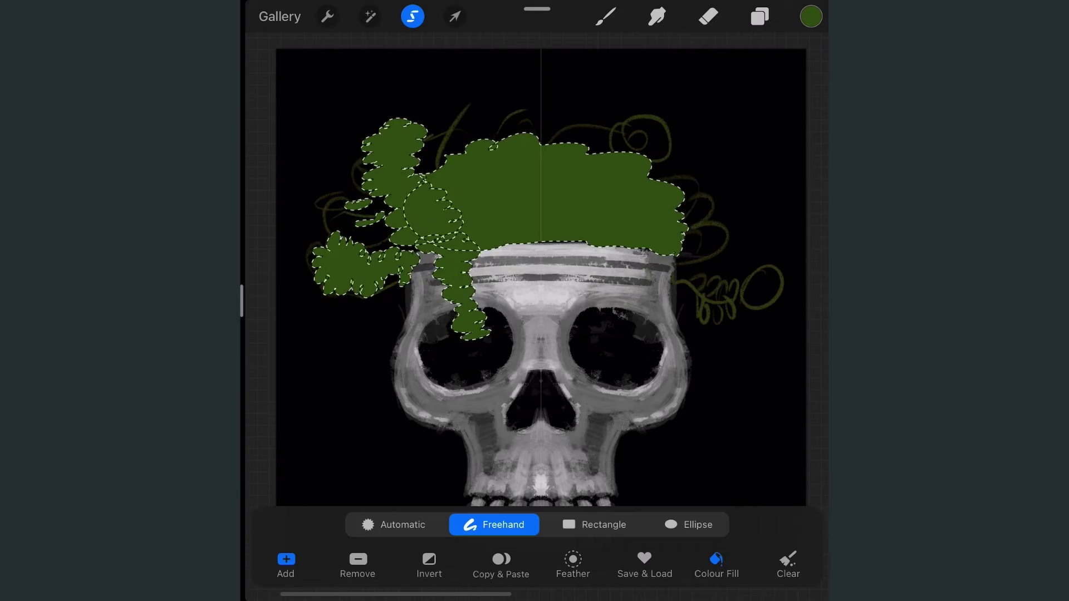
mouse_move(660, 253)
mouse_down()
mouse_move(671, 286)
mouse_move(696, 300)
mouse_move(680, 261)
mouse_up()
click(661, 253)
click(706, 290)
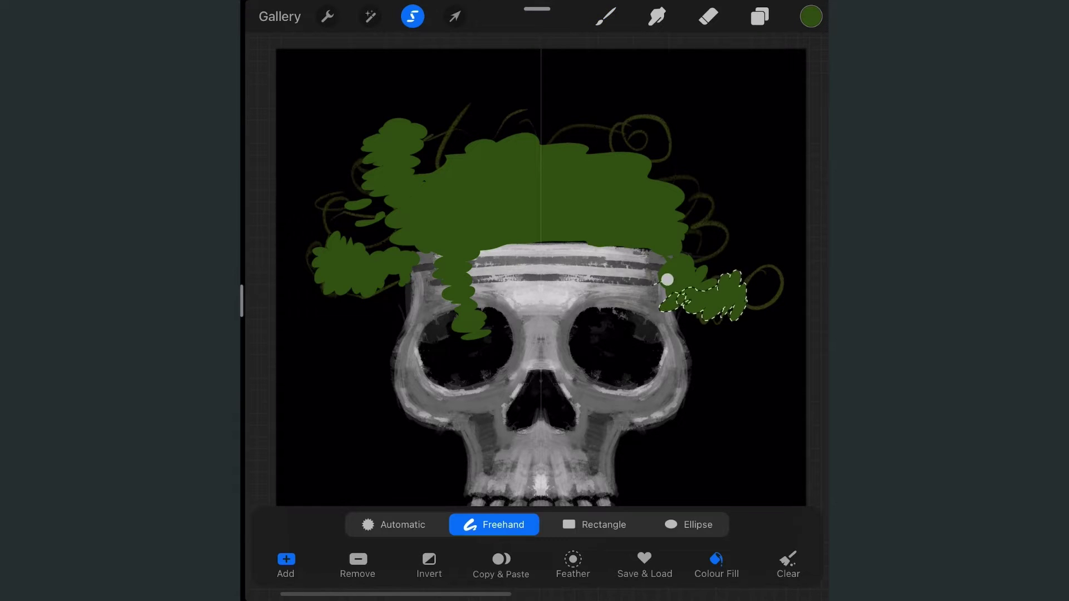
click(606, 16)
scroll(540, 278, up, 3)
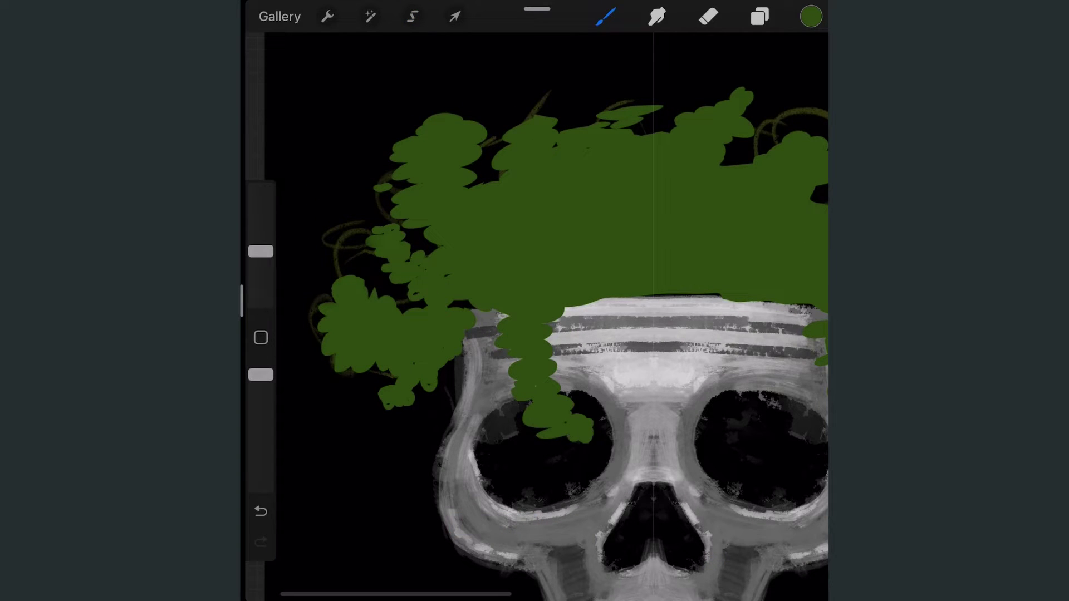
Paint dark green over the forehead stripes where the foliage meets the skull
scroll(535, 301, right, 5)
mouse_move(476, 334)
mouse_down()
mouse_move(529, 332)
mouse_move(602, 303)
mouse_up()
scroll(534, 300, up, 2)
scroll(535, 301, down, 3)
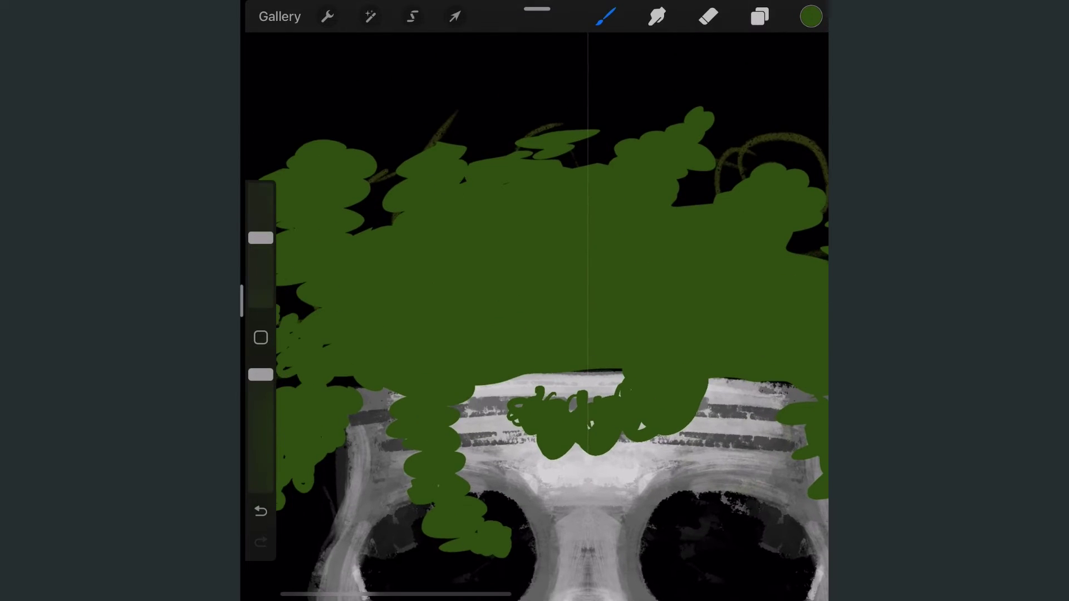
drag(504, 384, 612, 371)
scroll(668, 278, up, 3)
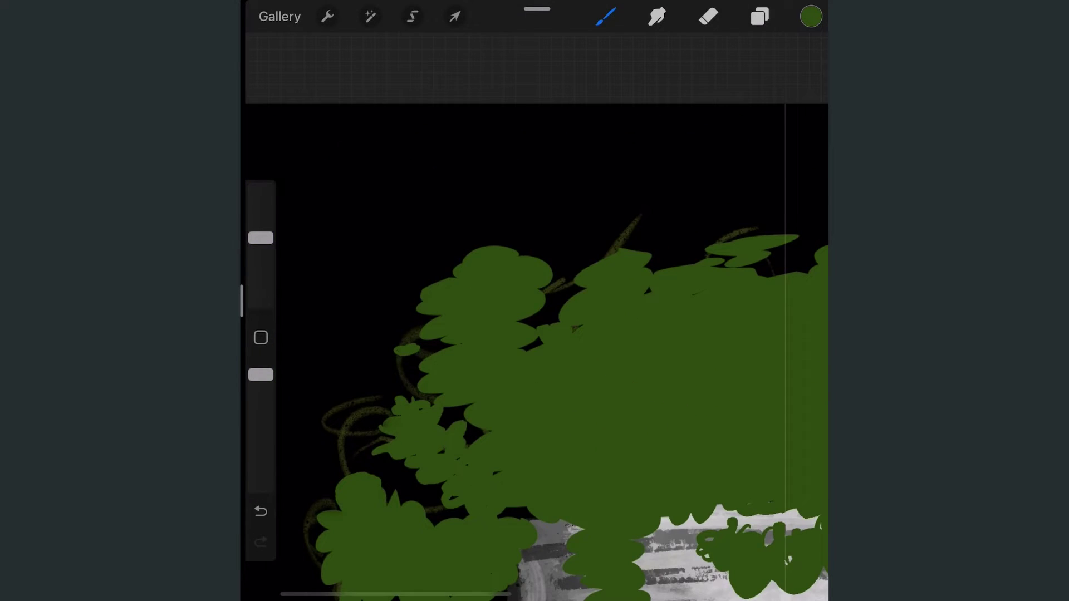
scroll(535, 301, down, 2)
scroll(534, 301, down, 2)
scroll(535, 301, up, 2)
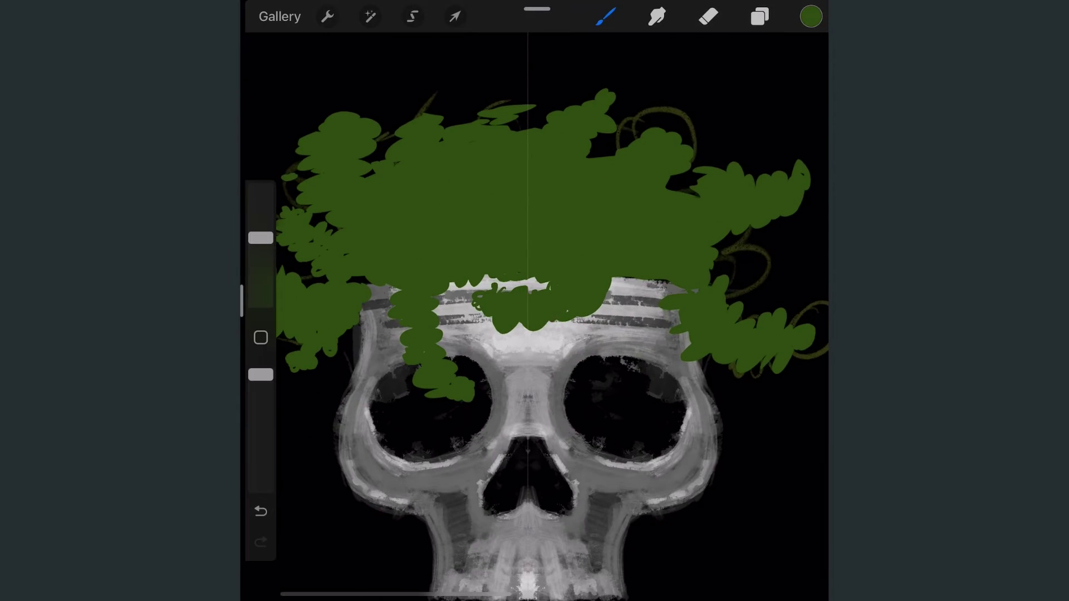
scroll(535, 301, down, 2)
scroll(535, 301, up, 3)
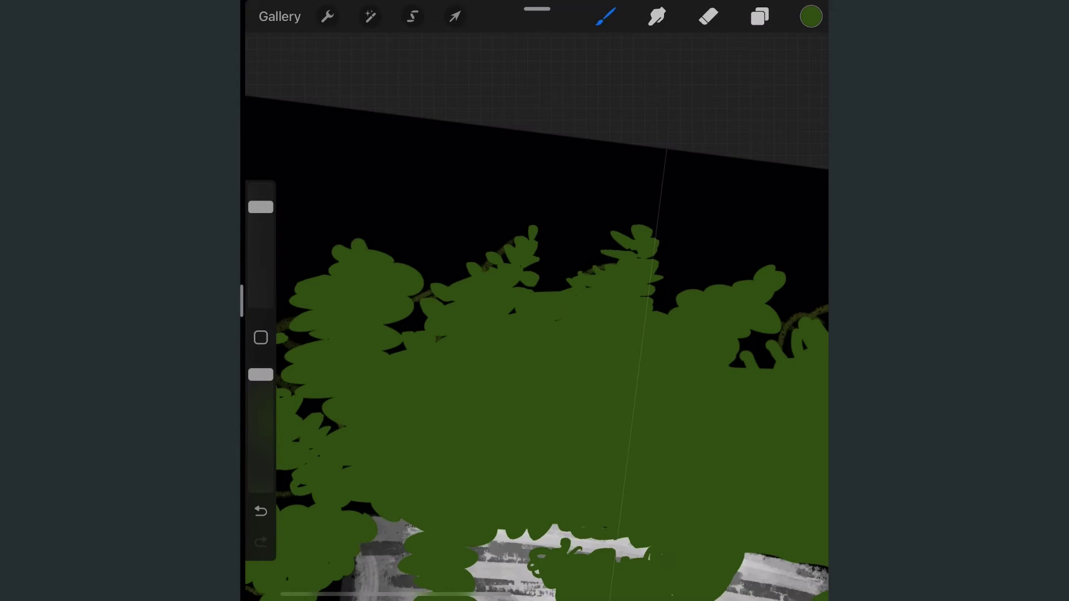
Paint leaf-shaped strokes along the foliage's upper-left and upper edges
drag(349, 234, 401, 251)
scroll(535, 300, down, 2)
scroll(534, 301, up, 2)
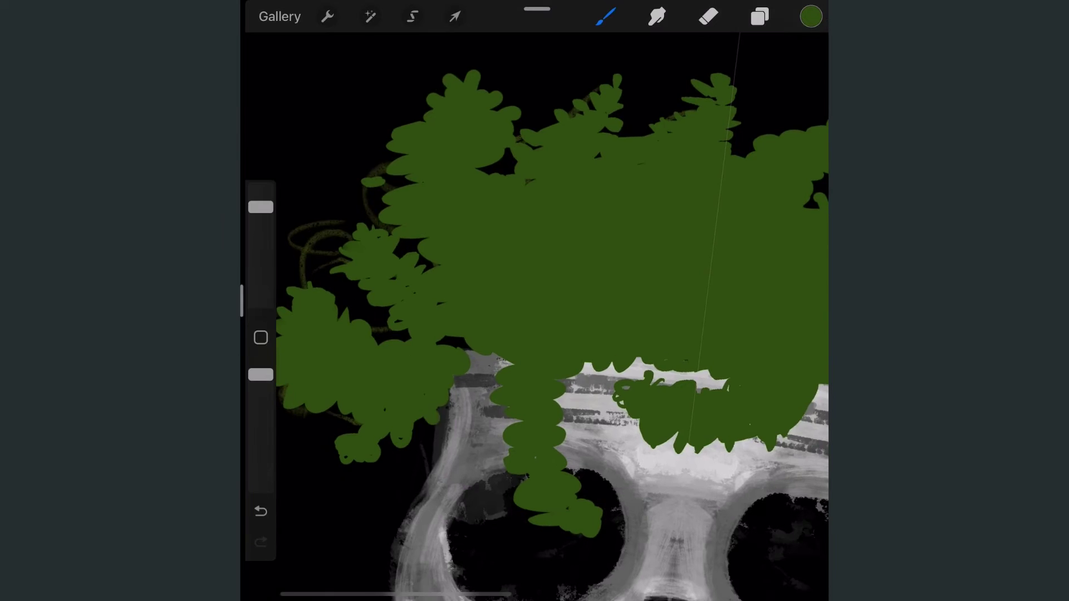
scroll(534, 301, down, 2)
scroll(535, 301, up, 3)
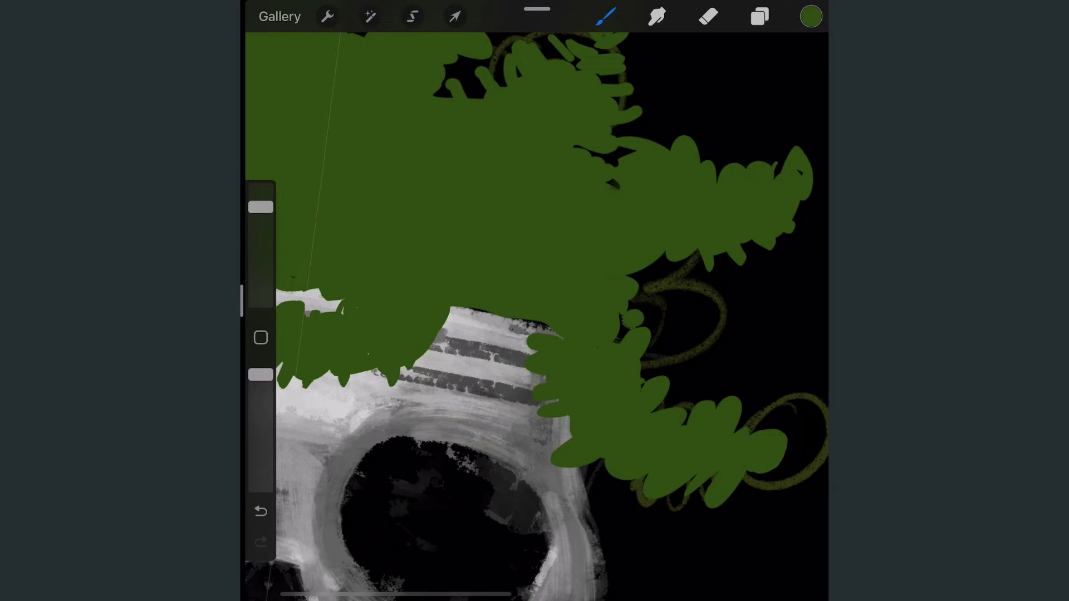
scroll(534, 300, down, 2)
scroll(535, 301, up, 2)
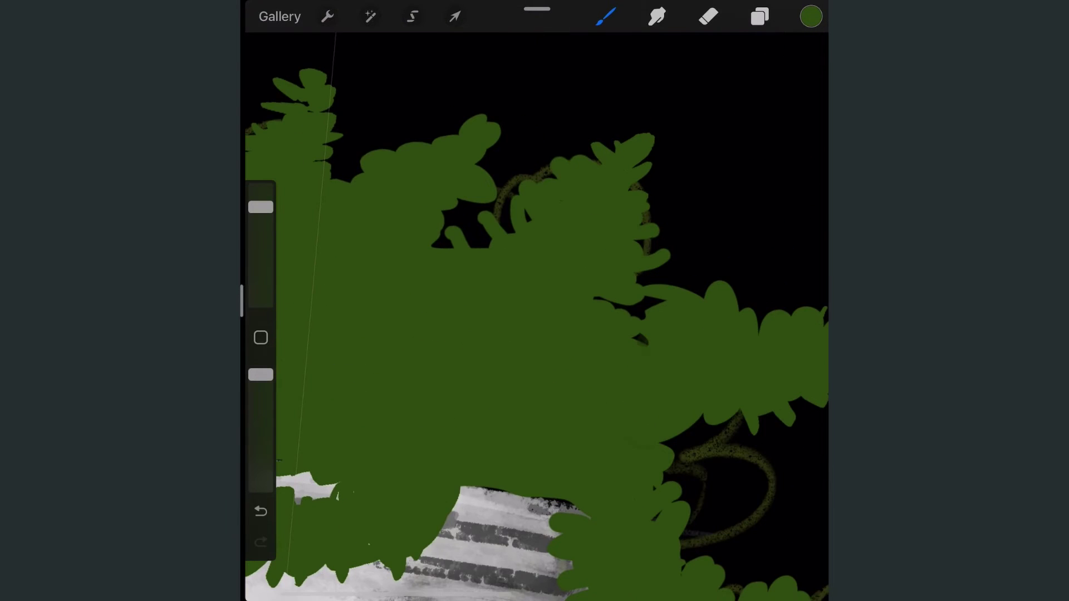
mouse_move(379, 146)
mouse_down()
mouse_move(451, 112)
mouse_move(501, 167)
mouse_up()
drag(440, 245, 501, 95)
Paint leaf-shaped strokes along the foliage's lower edge, spreading over the right brow
scroll(535, 301, down, 5)
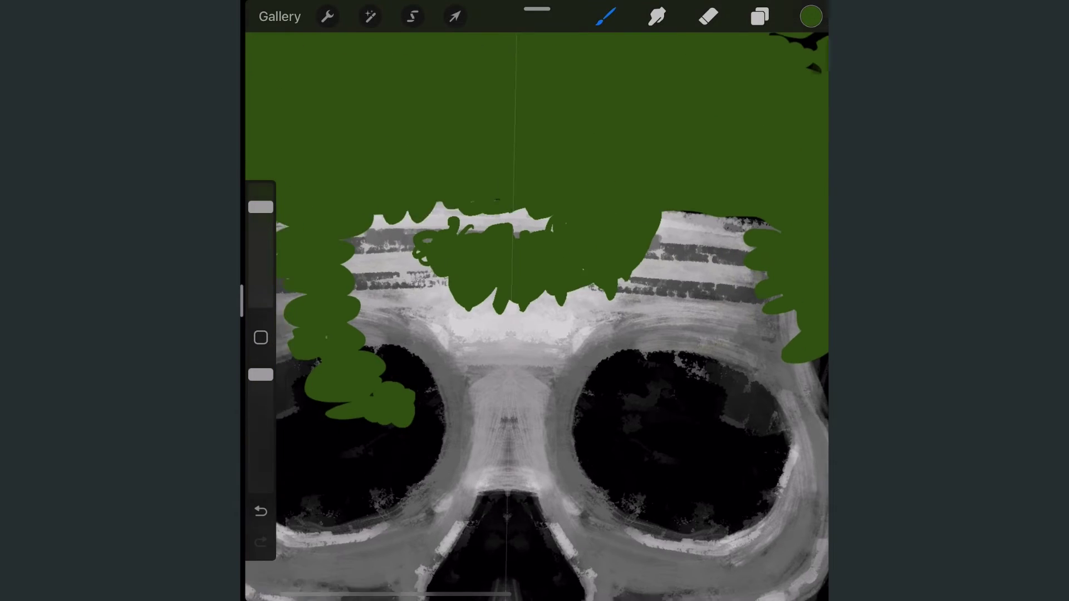
scroll(535, 300, down, 1)
drag(390, 234, 423, 290)
drag(557, 292, 573, 321)
mouse_move(641, 217)
mouse_down()
mouse_move(613, 295)
mouse_move(679, 217)
mouse_up()
scroll(535, 301, down, 3)
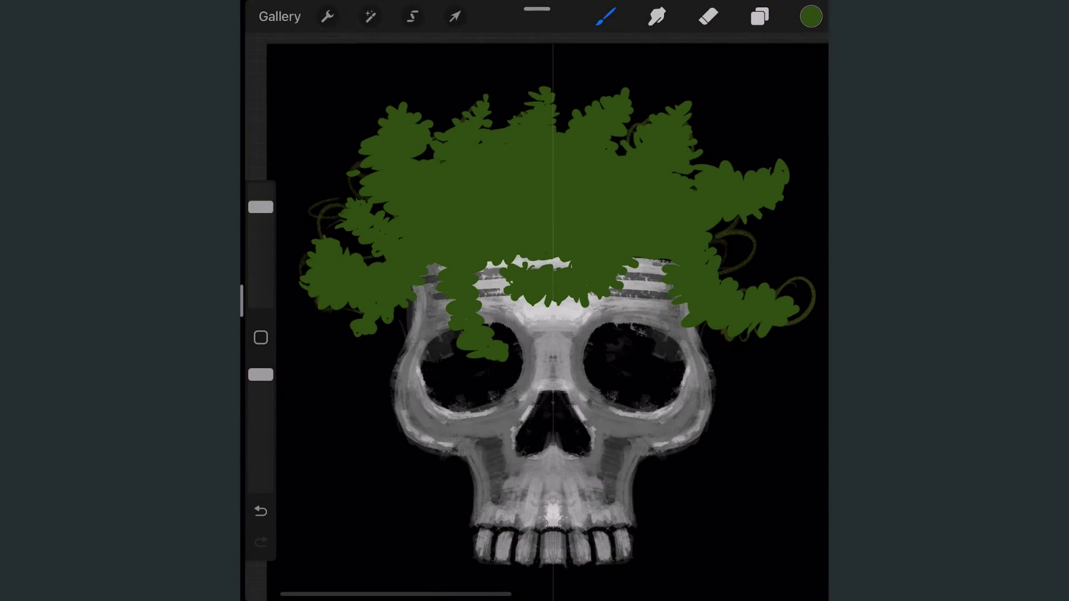
Hide Layer 2 and choose the Wet Acrylic 1 brush
click(760, 16)
click(793, 217)
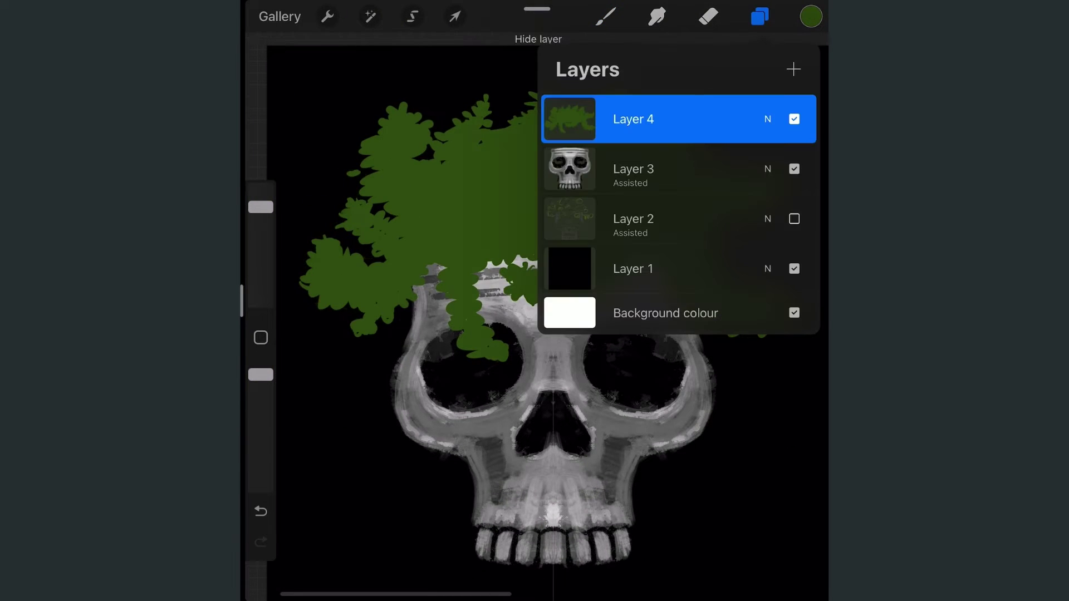
click(568, 117)
click(606, 16)
scroll(662, 279, up, 2)
click(662, 186)
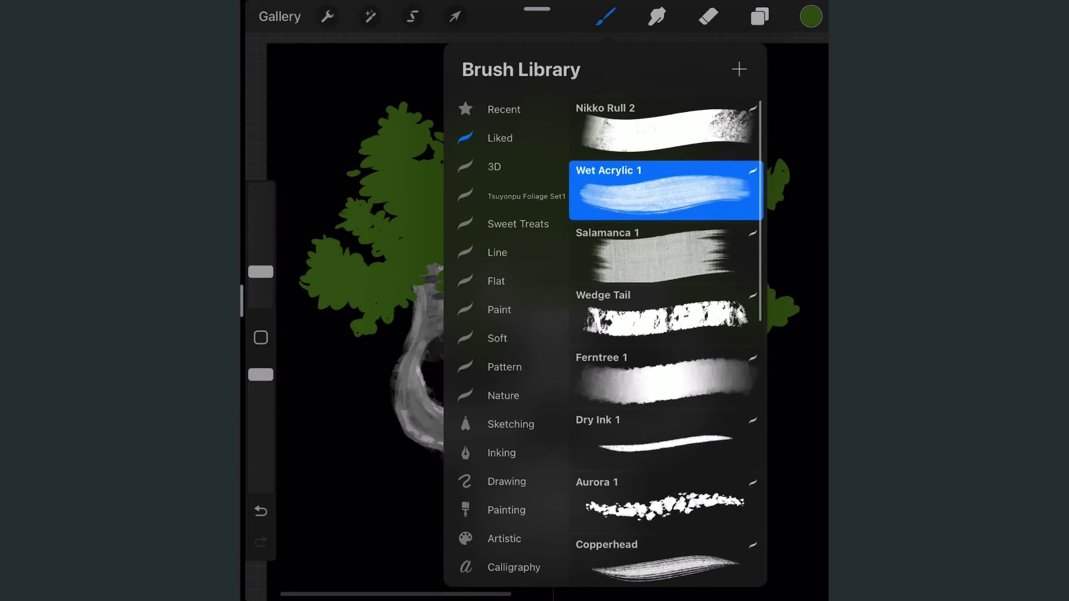
Pick a brighter green, lower the brush size to 20%, and paint the foliage's upper-left area
click(811, 16)
drag(740, 191, 759, 167)
drag(261, 207, 261, 249)
drag(260, 375, 260, 415)
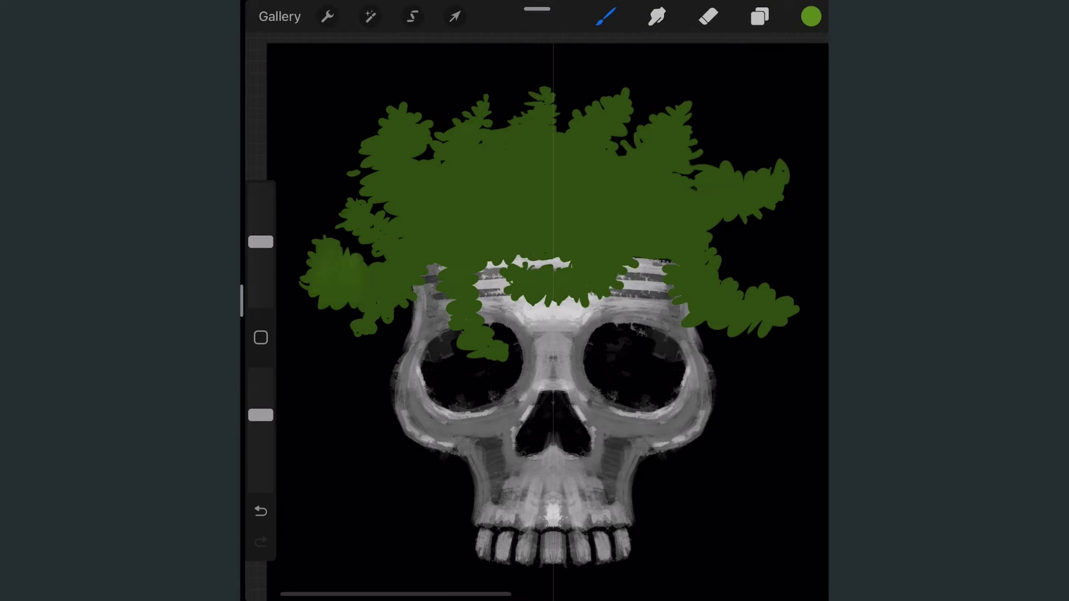
drag(334, 250, 390, 318)
mouse_move(261, 241)
mouse_down()
mouse_move(261, 262)
mouse_move(260, 233)
mouse_up()
drag(323, 234, 374, 279)
mouse_move(401, 234)
mouse_down()
mouse_move(490, 145)
mouse_move(657, 234)
mouse_up()
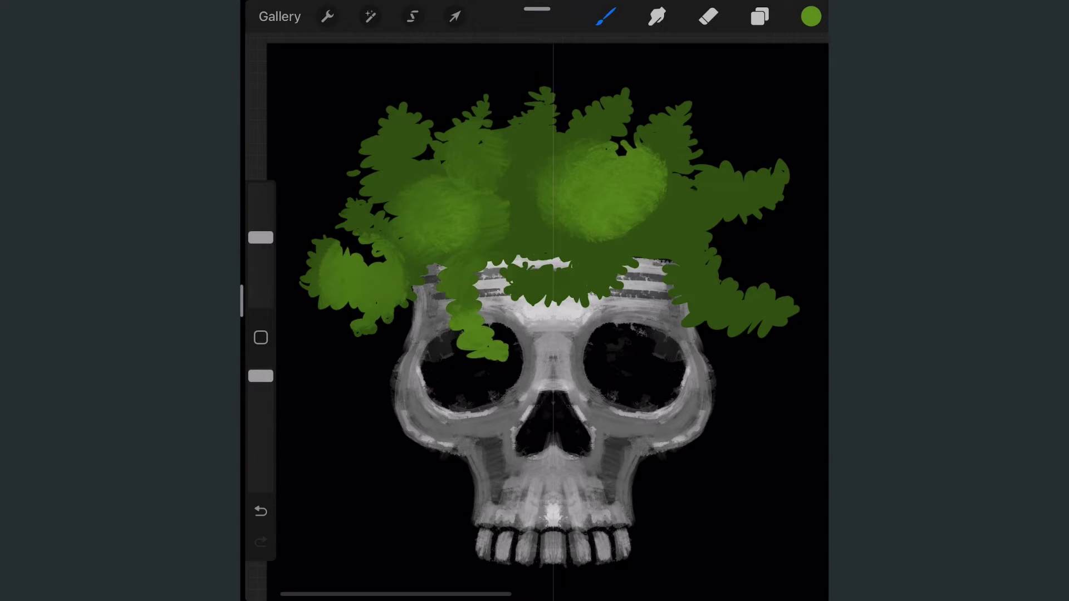
Cover the foliage's centre, right side and upper area with lighter textured green
click(811, 17)
drag(373, 111, 434, 167)
drag(534, 95, 724, 178)
drag(668, 234, 791, 329)
drag(557, 179, 769, 301)
drag(501, 111, 574, 251)
drag(345, 178, 457, 267)
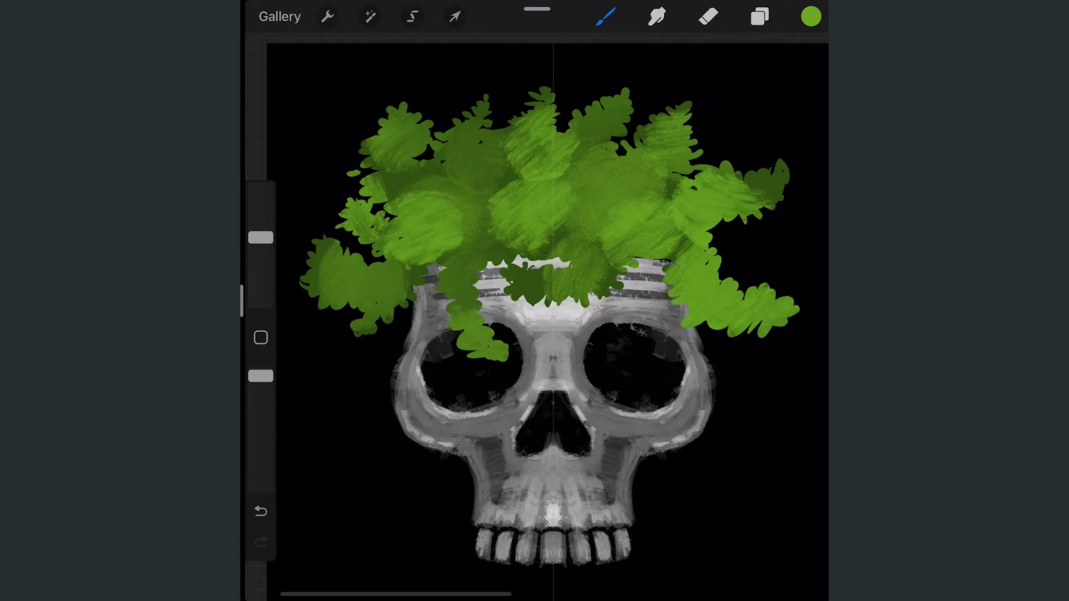
drag(307, 239, 378, 306)
drag(261, 237, 261, 252)
drag(445, 101, 517, 195)
drag(585, 217, 630, 251)
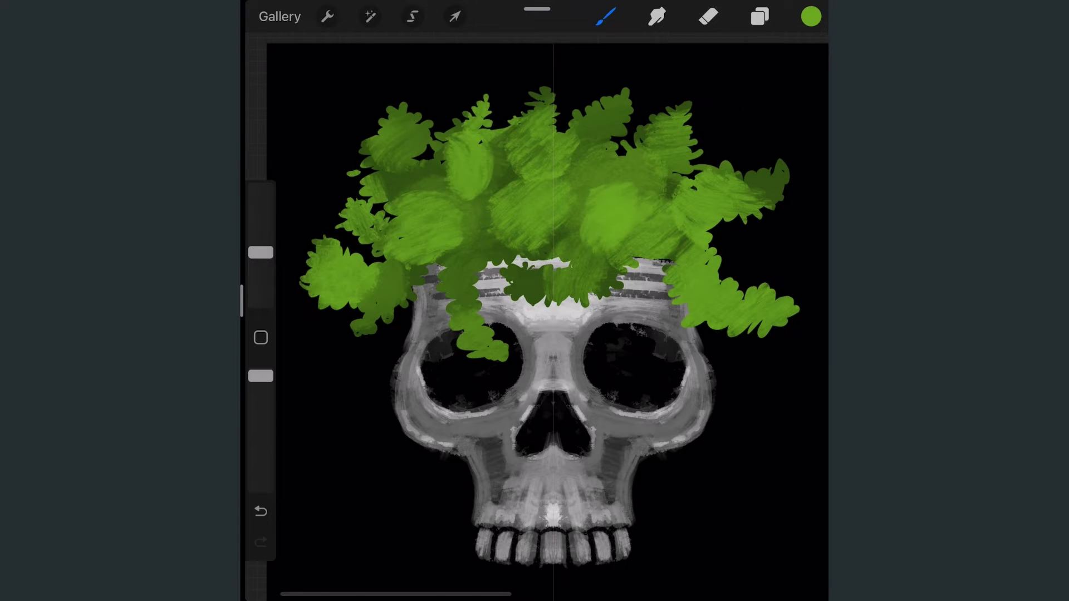
Paint lighter green over the foliage's centre-right, right side and lower centre
drag(445, 284, 482, 323)
drag(646, 189, 696, 245)
drag(580, 120, 674, 195)
drag(535, 259, 591, 306)
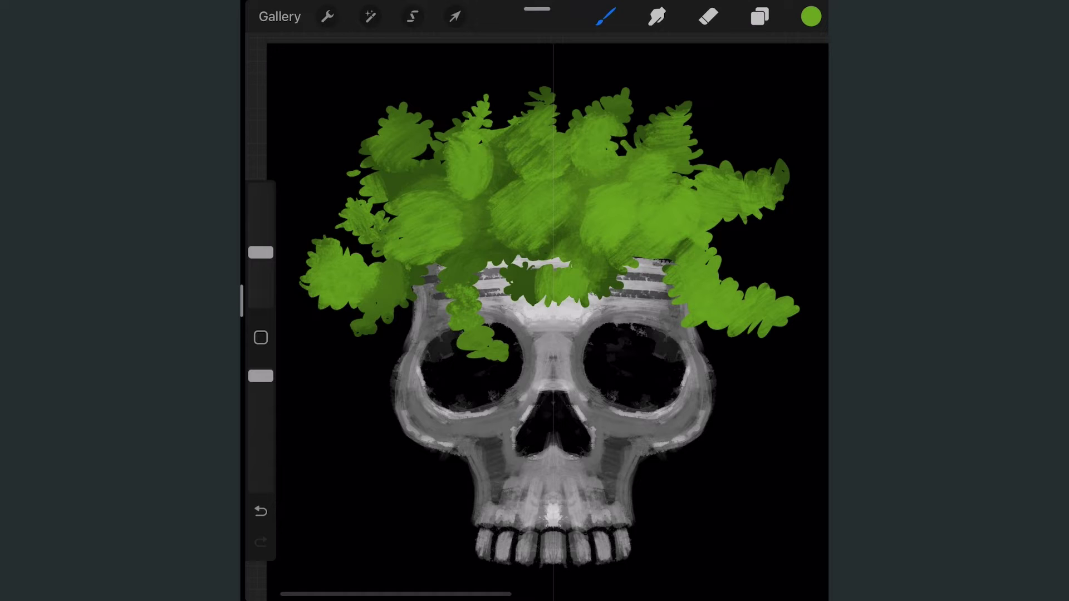
drag(474, 240, 529, 301)
drag(440, 212, 487, 264)
click(760, 16)
Add Layer 5 as a clipping mask over the foliage and paint dark green shading near the skull
click(793, 69)
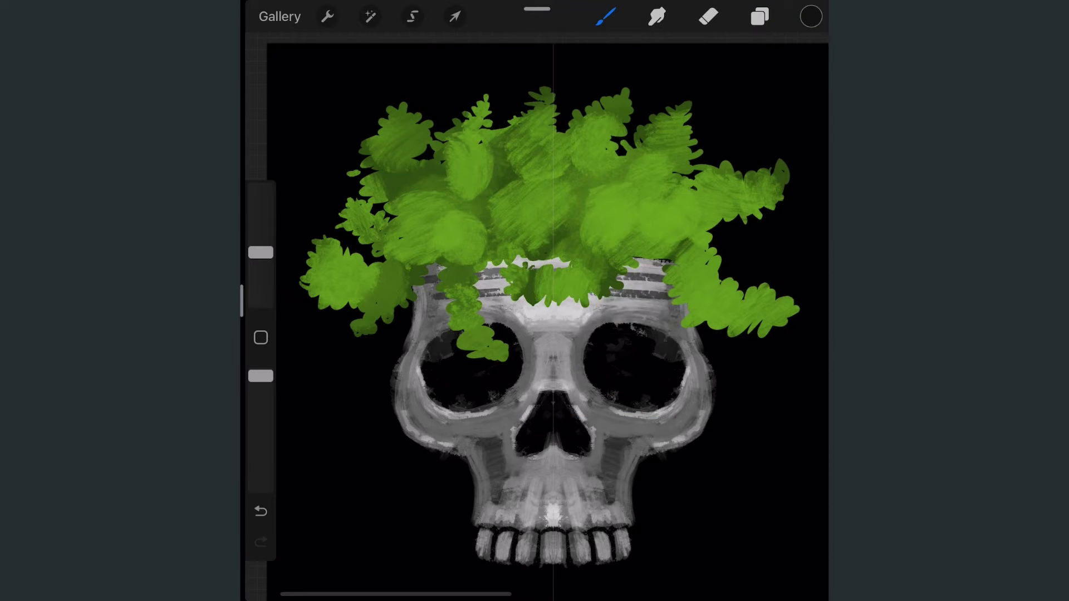
click(760, 16)
click(569, 169)
click(479, 223)
click(606, 16)
mouse_move(424, 267)
mouse_down()
mouse_move(579, 306)
mouse_move(674, 264)
mouse_move(696, 317)
mouse_up()
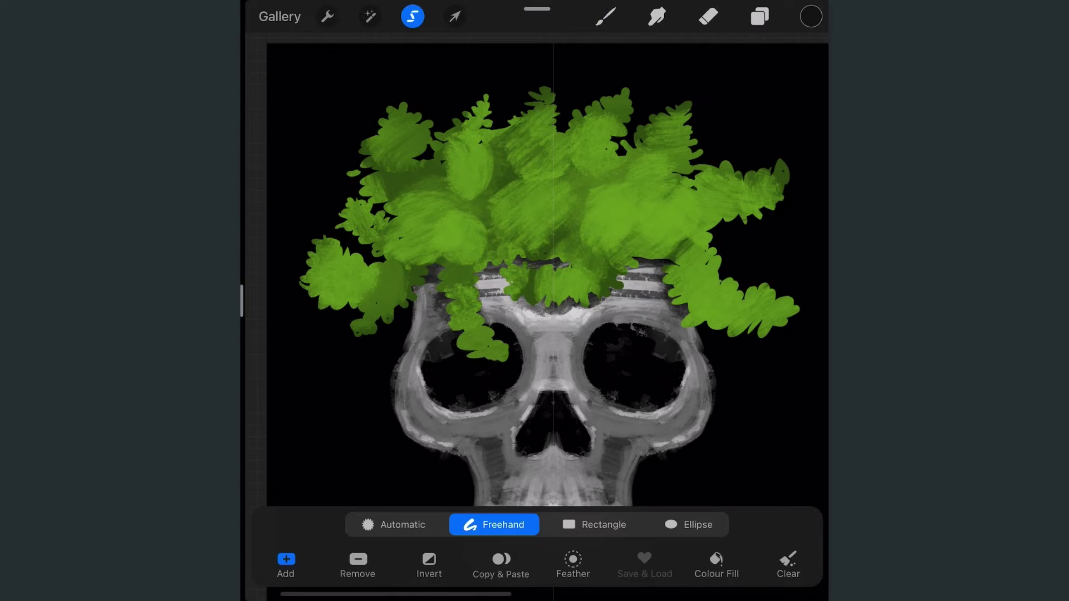
Fill a feathered dark green patch in the foliage using a Freehand Colour Fill selection
click(573, 563)
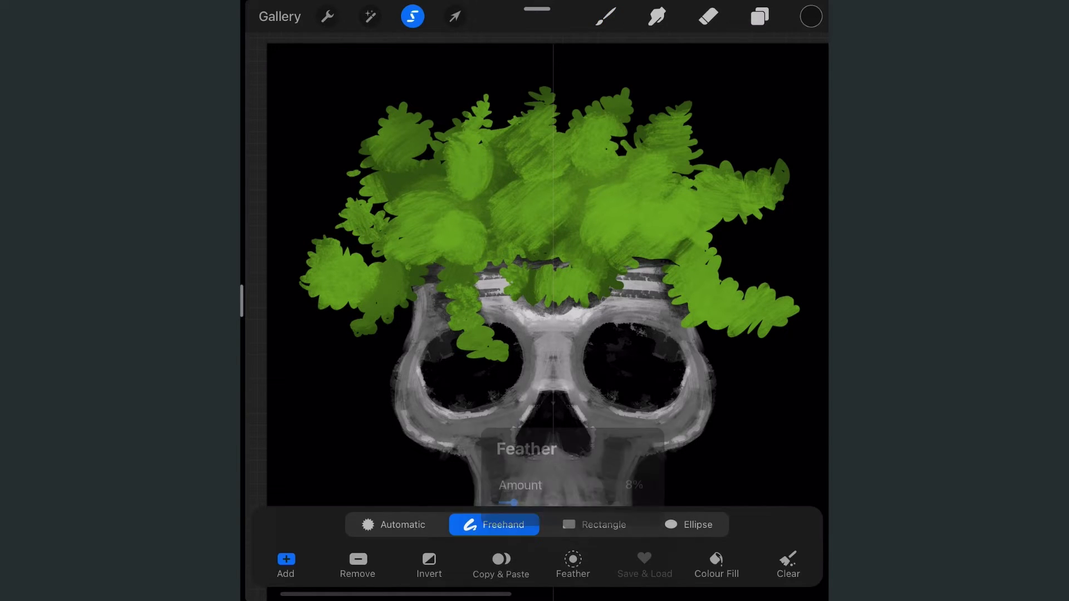
click(606, 16)
click(413, 17)
click(718, 562)
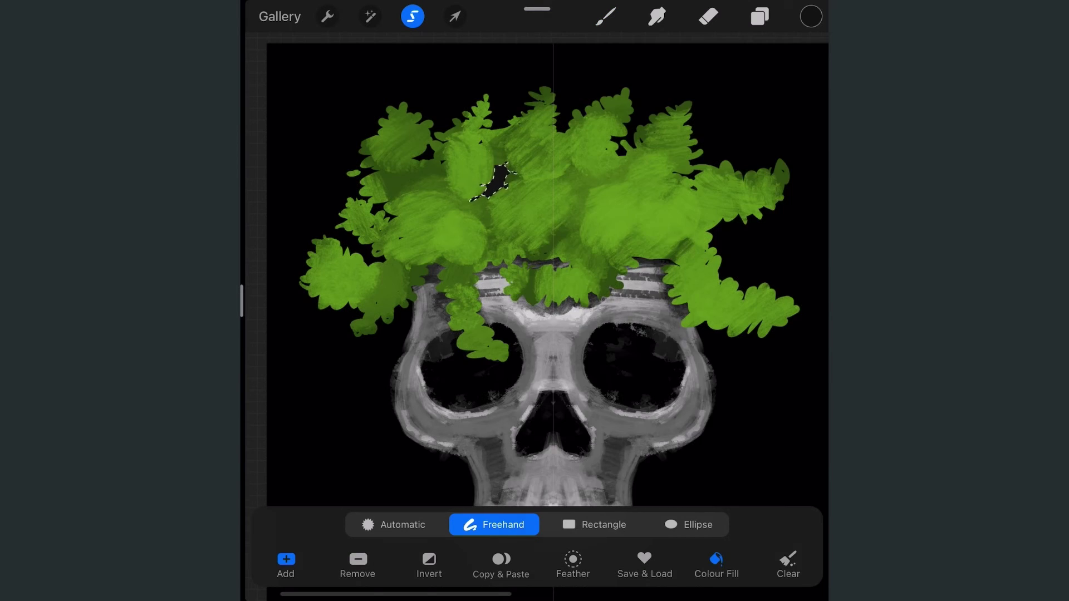
click(811, 16)
drag(554, 172, 557, 167)
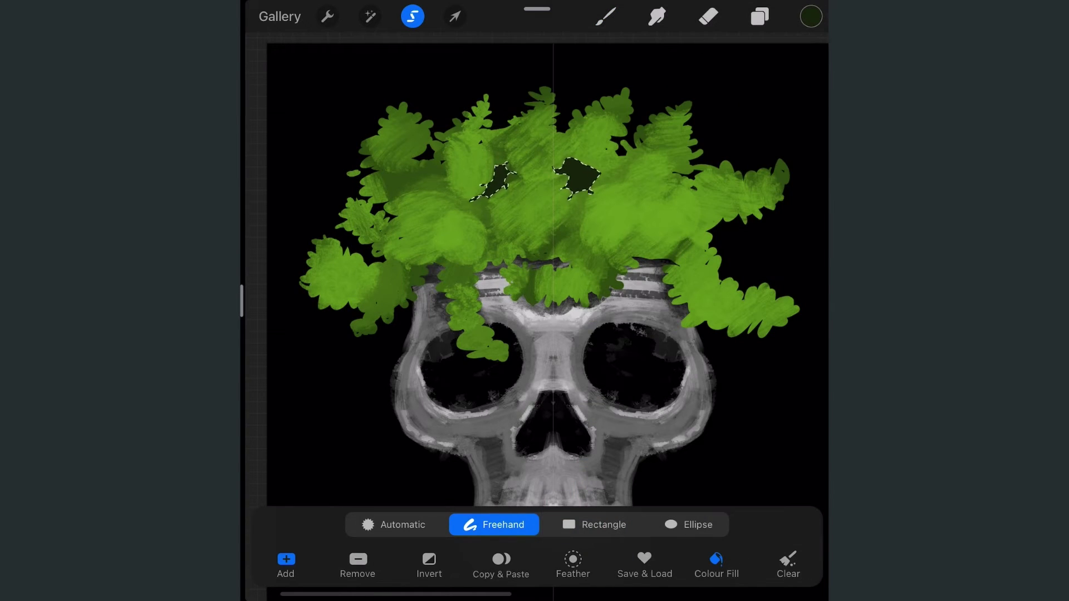
click(573, 560)
drag(515, 503, 506, 503)
click(573, 559)
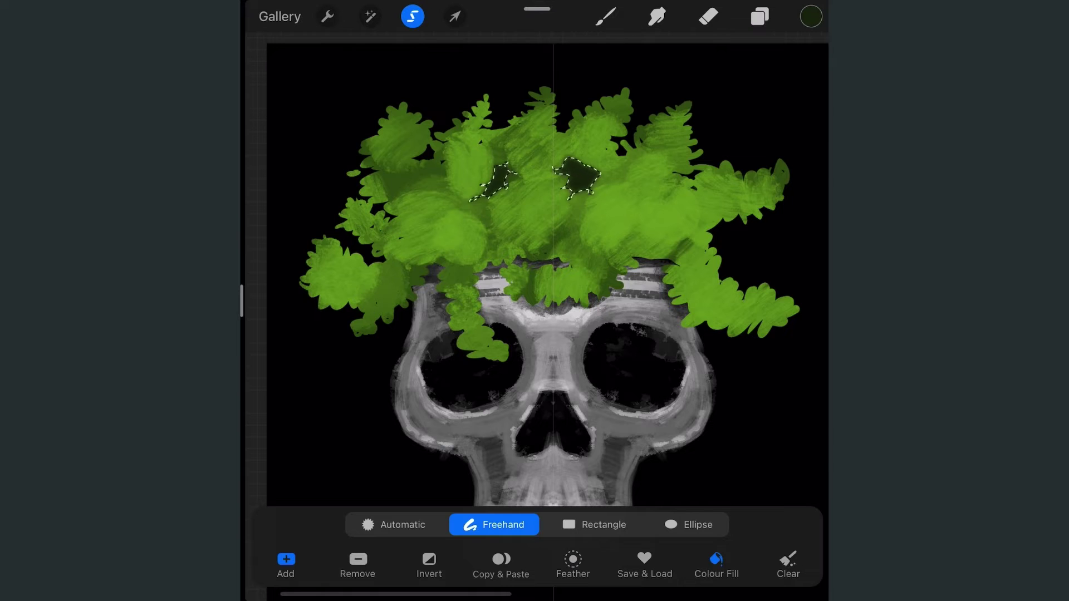
Fill more soft dark green shadow patches across the right, lower and left foliage
mouse_move(671, 174)
mouse_down()
mouse_move(652, 212)
mouse_move(671, 174)
mouse_up()
drag(695, 245, 697, 244)
drag(429, 161, 427, 160)
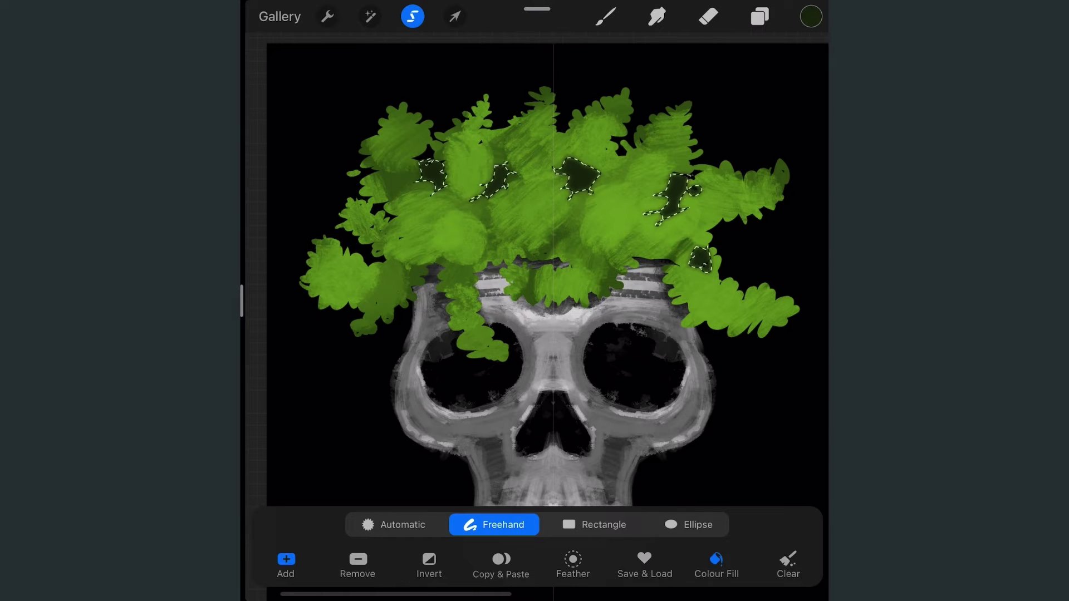
drag(442, 223, 441, 225)
drag(618, 226, 660, 262)
click(606, 16)
click(413, 16)
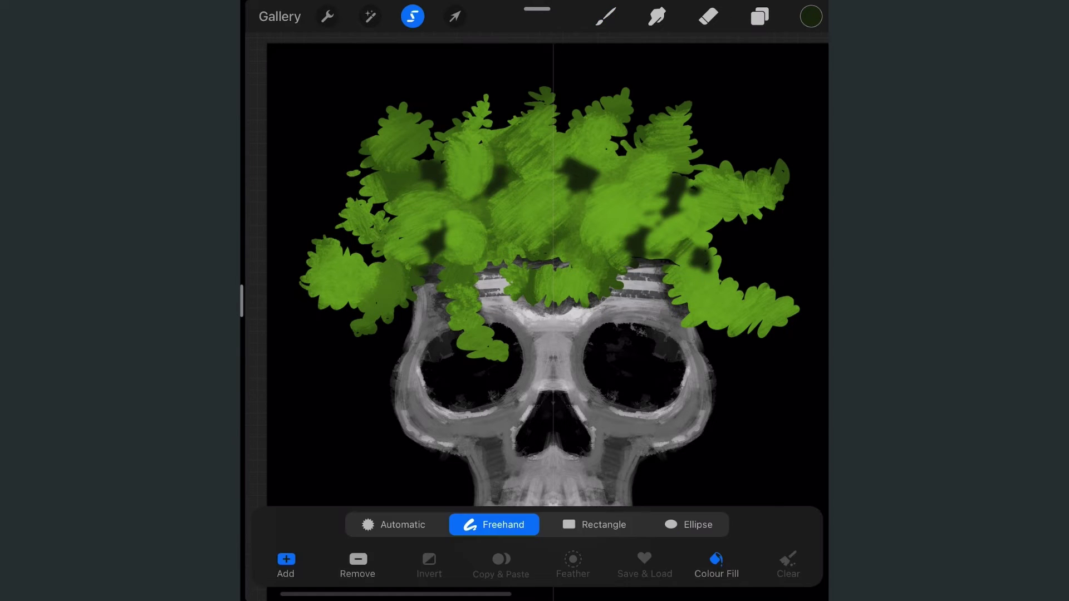
Fill a bright lime-green glow on the left foliage with an 8% feathered selection
click(611, 190)
click(811, 16)
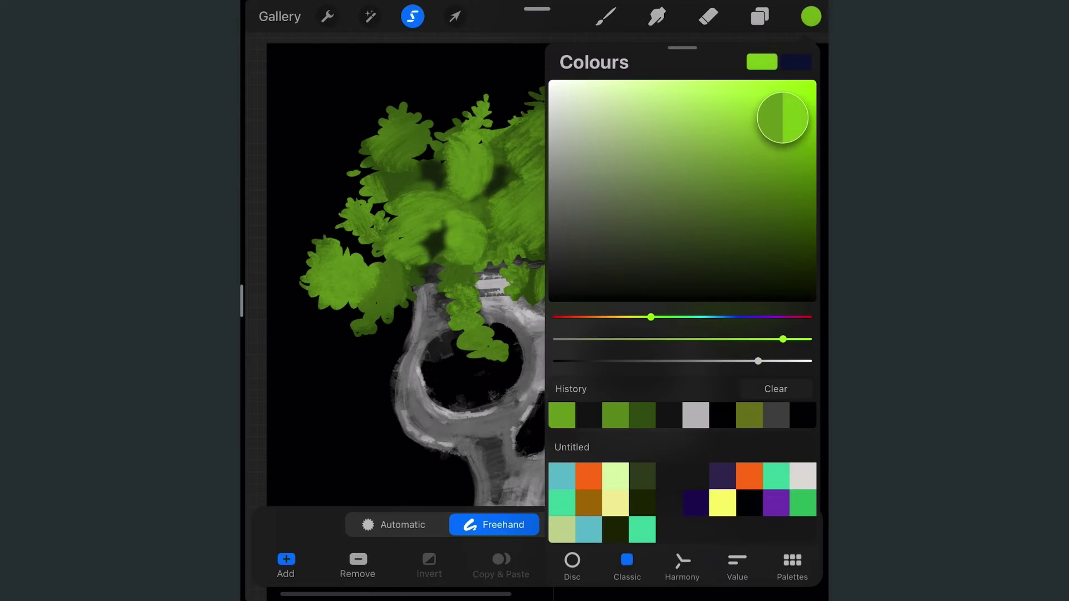
drag(345, 256, 325, 258)
click(573, 562)
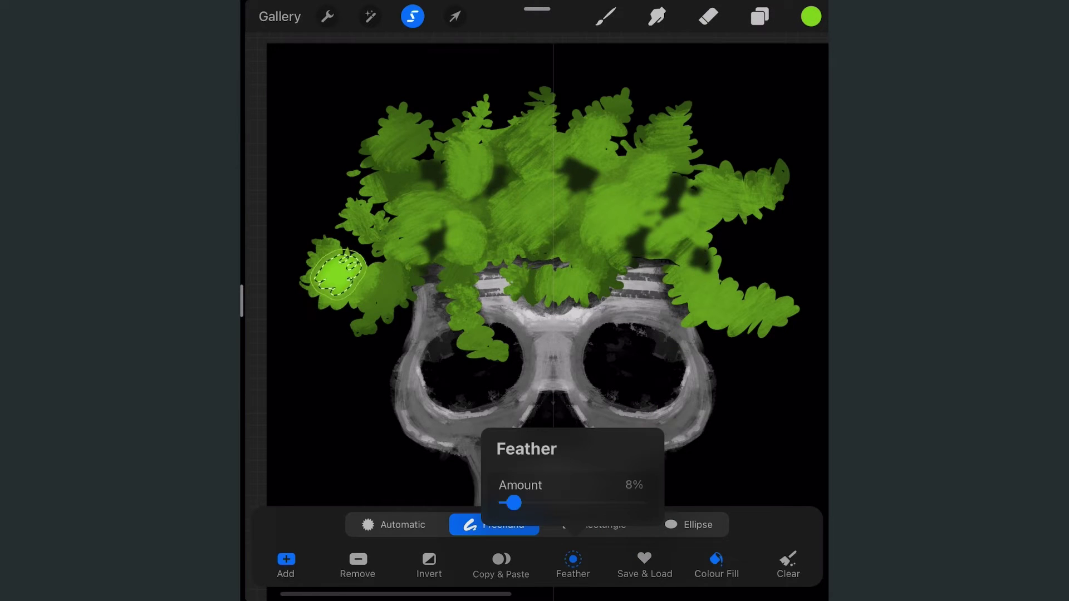
drag(510, 501, 515, 501)
click(374, 281)
click(605, 16)
With a smaller brush, dab light green highlights on the upper-left, central and lower-right foliage
drag(328, 267, 357, 284)
drag(260, 253, 261, 274)
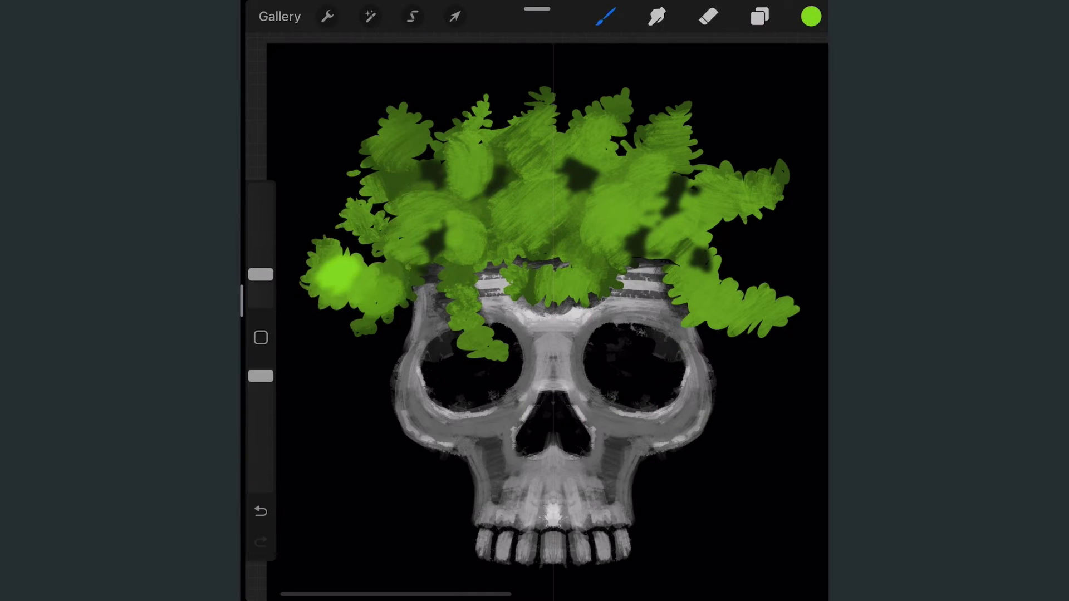
mouse_move(390, 125)
mouse_down()
mouse_move(412, 142)
mouse_move(401, 178)
mouse_up()
drag(596, 223, 628, 217)
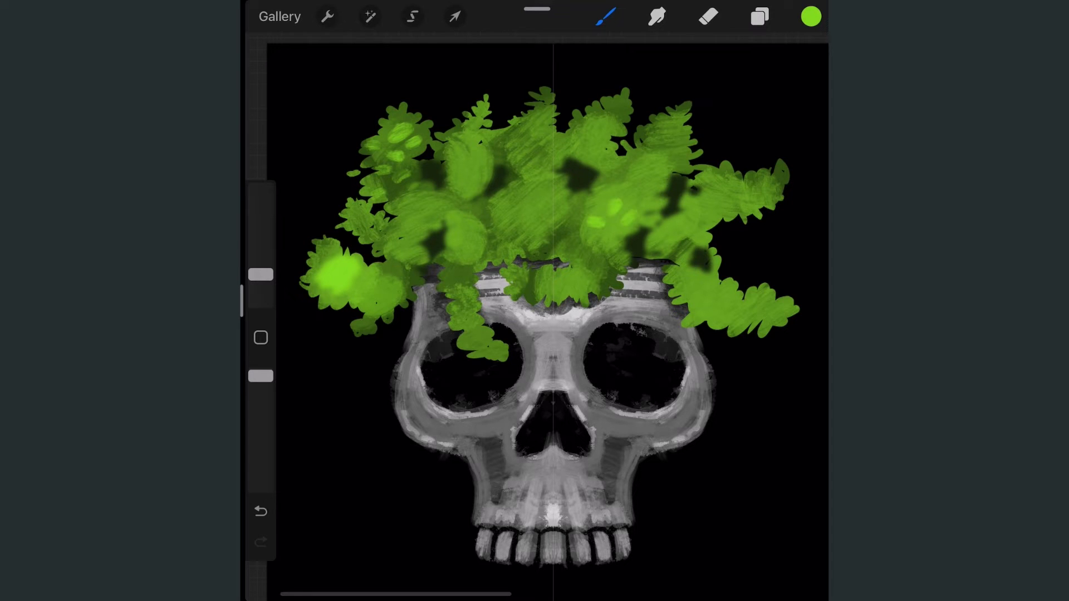
drag(697, 289, 767, 320)
click(516, 278)
With the Dry Ink 1 brush, dab light-green spots on the lower-left and left-centre foliage
click(605, 16)
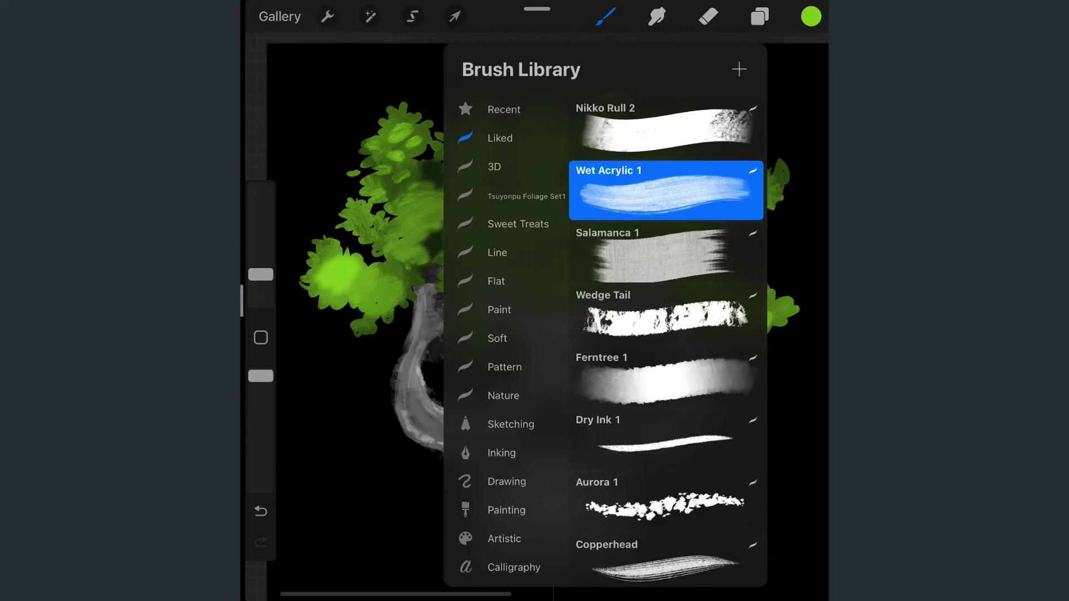
click(640, 434)
click(367, 325)
click(458, 315)
drag(468, 328, 487, 349)
drag(462, 297, 487, 346)
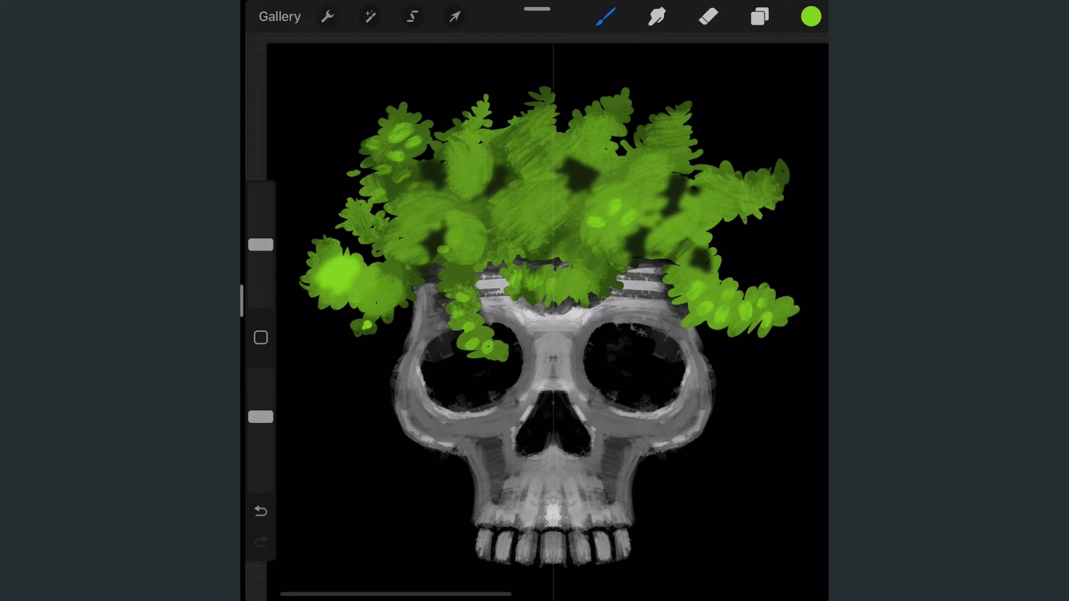
drag(449, 222, 465, 252)
Undo an accidental erasure, then add light-green leaf dabs across the left, central and upper foliage
click(708, 16)
click(586, 166)
click(260, 511)
click(605, 16)
drag(375, 304, 390, 292)
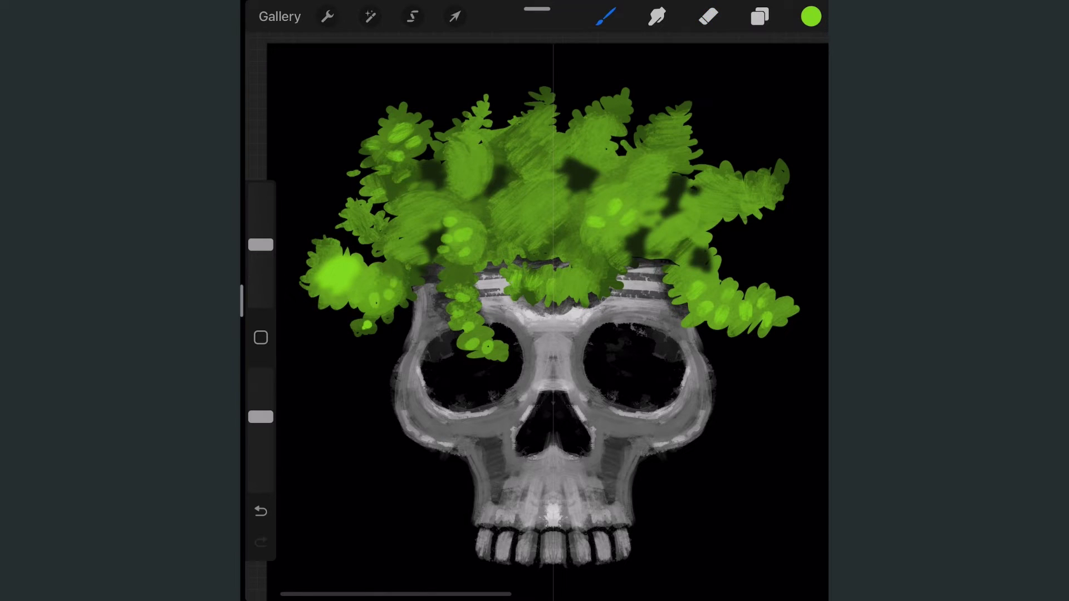
drag(404, 200, 449, 215)
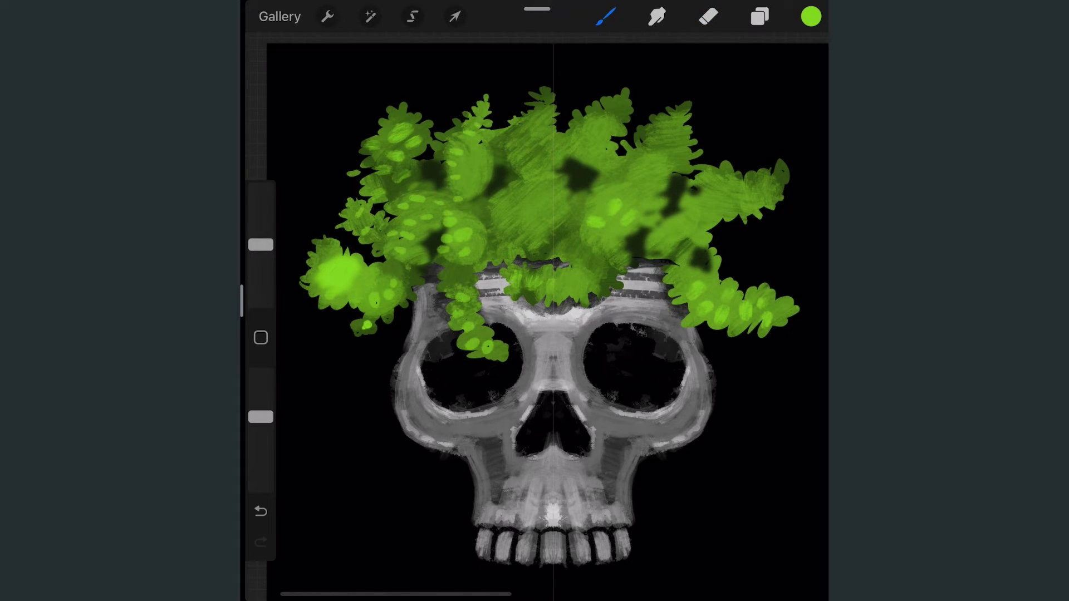
scroll(547, 321, down, 3)
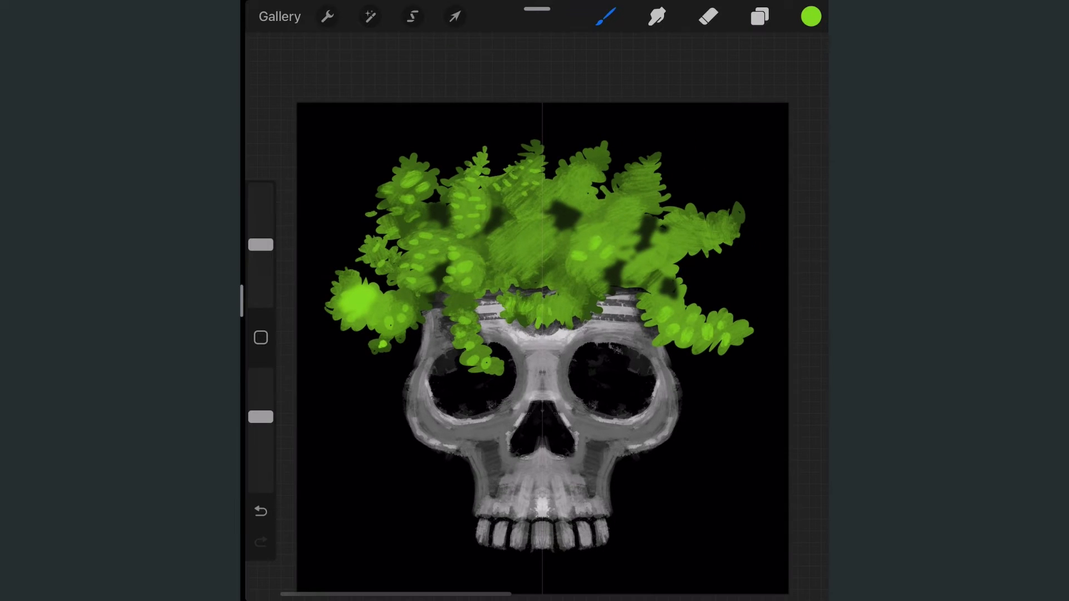
drag(582, 301, 562, 265)
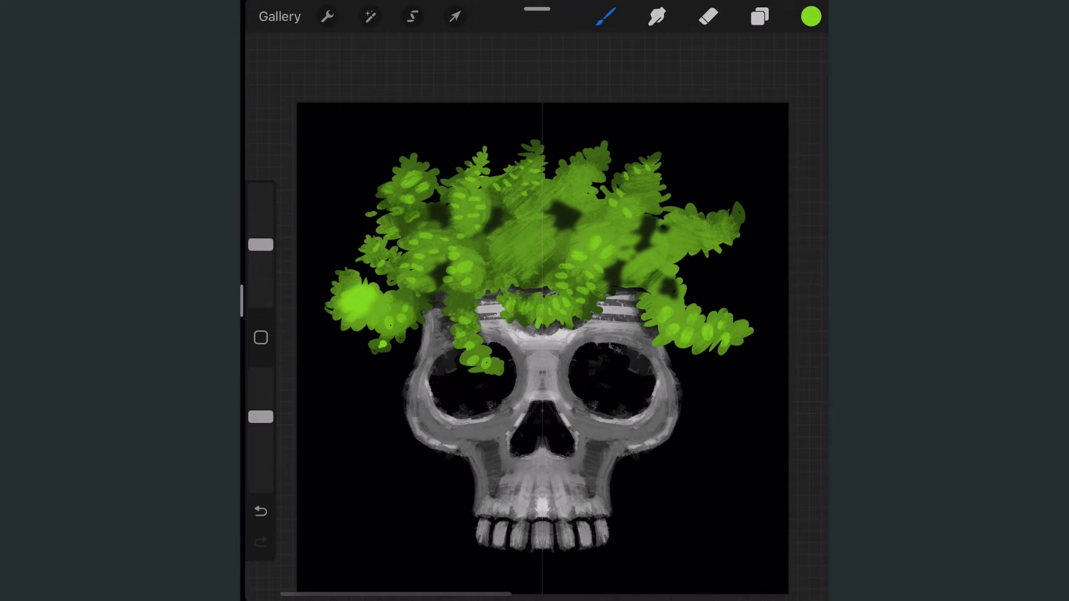
drag(593, 156, 543, 236)
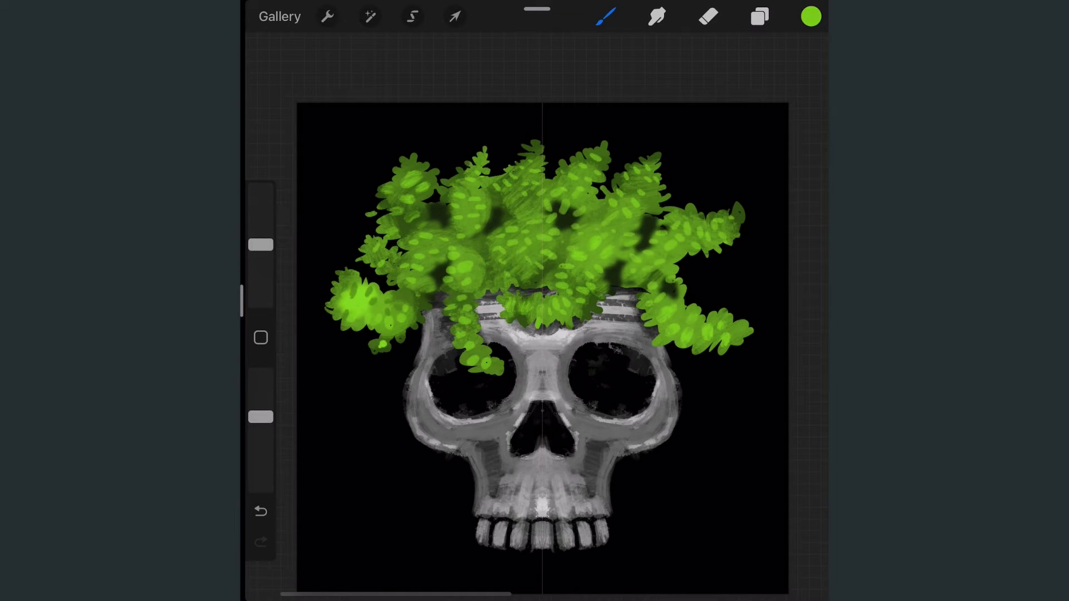
Add a new layer, Layer 6, and pick a yellow-green paint colour
click(760, 16)
click(793, 69)
click(635, 118)
click(811, 16)
drag(776, 134, 769, 87)
drag(652, 317, 644, 317)
drag(770, 339, 778, 339)
click(811, 16)
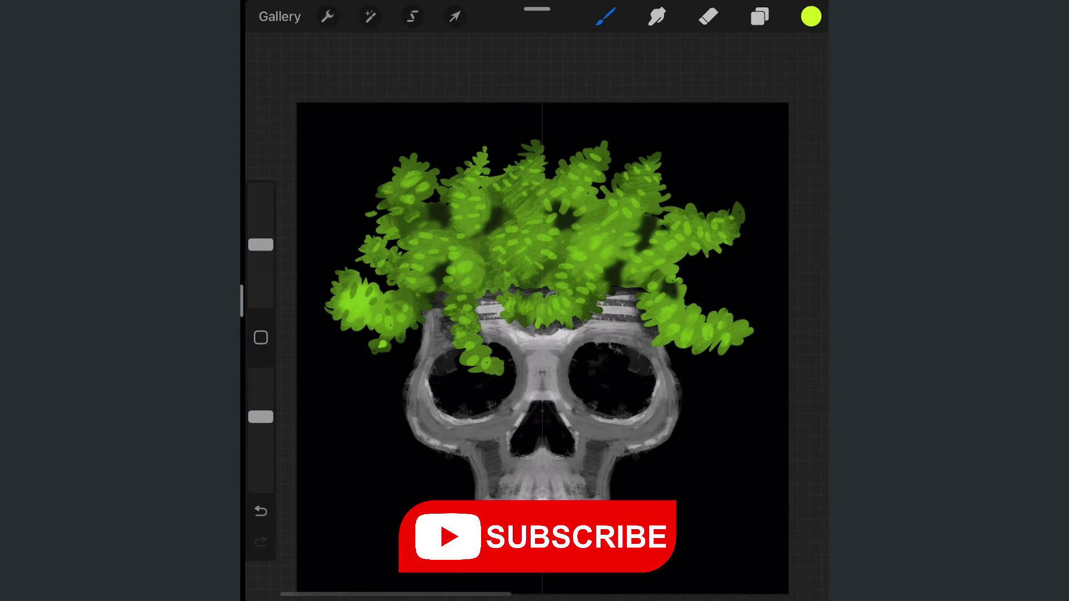
Undo the stray stroke, shrink the brush and set its opacity to 86%
key(ctrl+z)
drag(261, 418, 260, 375)
drag(260, 245, 261, 270)
drag(261, 375, 261, 391)
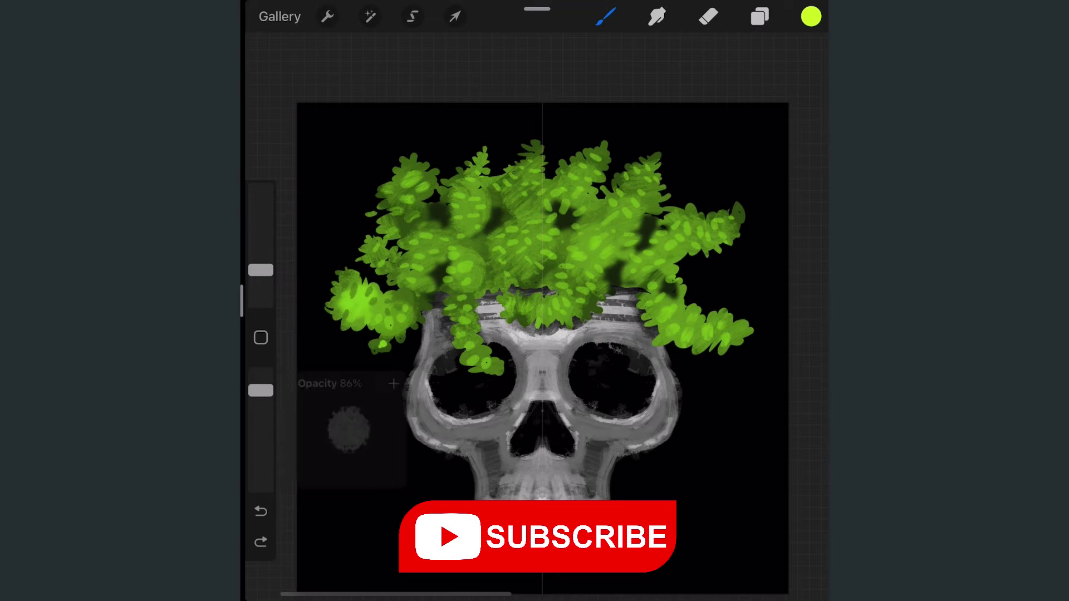
Paint thin yellow-green vein strokes across the leaf clusters, undoing one misplaced vein
drag(671, 337, 689, 357)
scroll(534, 301, up, 3)
drag(510, 367, 512, 380)
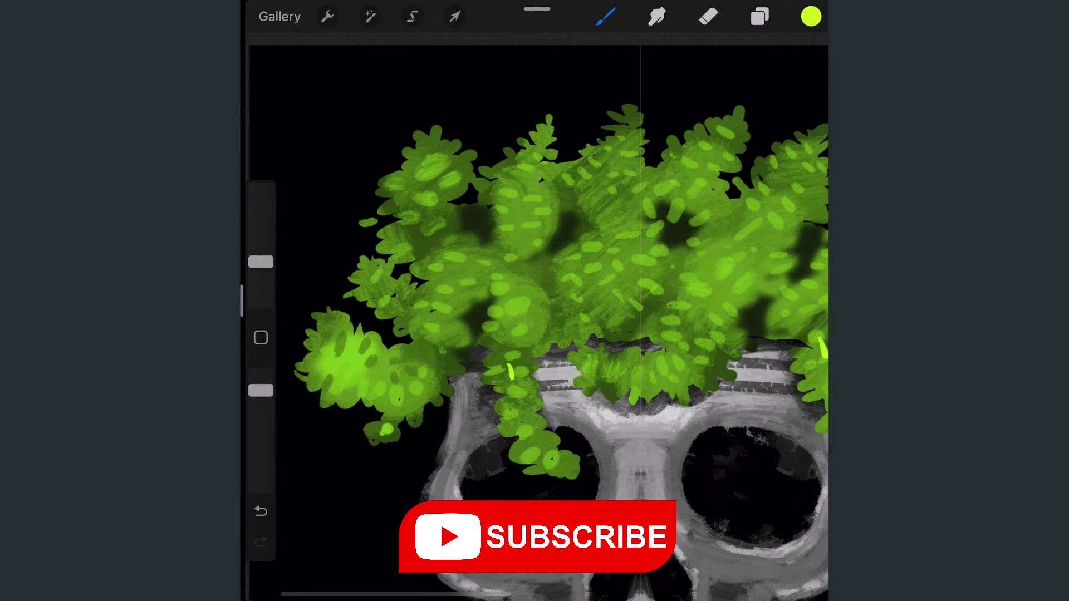
drag(536, 444, 604, 455)
key(ctrl+z)
scroll(535, 301, up, 3)
drag(341, 390, 351, 403)
mouse_move(379, 430)
mouse_down()
mouse_move(432, 443)
mouse_move(481, 428)
mouse_up()
mouse_move(434, 356)
mouse_down()
mouse_move(456, 337)
mouse_move(472, 349)
mouse_up()
scroll(535, 301, down, 3)
drag(667, 223, 685, 215)
scroll(534, 301, up, 3)
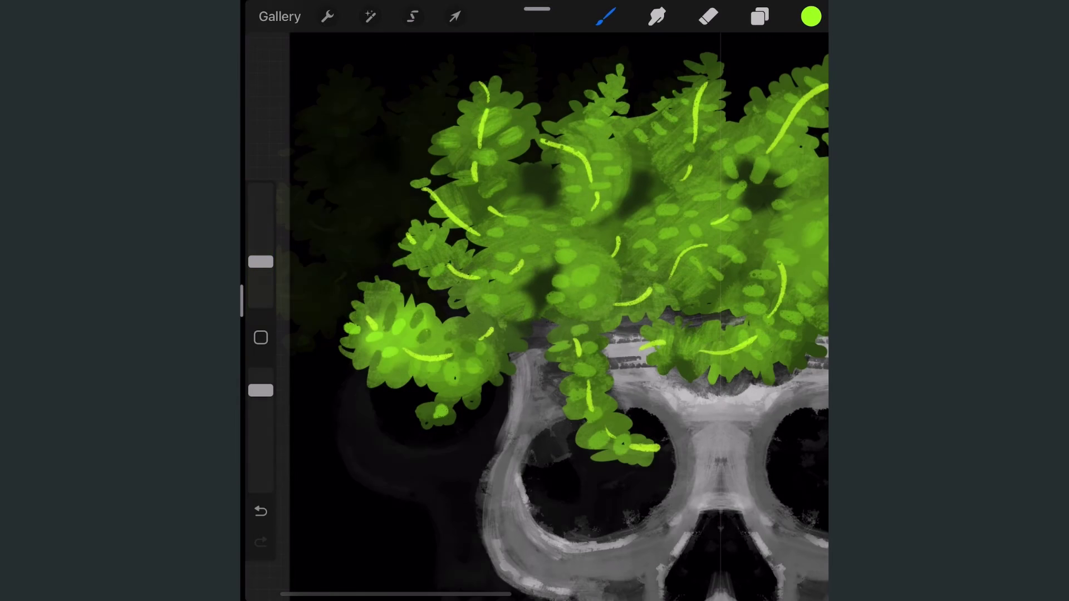
Brighten the left leaf cluster with five bright-green dabs
click(384, 301)
click(447, 345)
click(471, 352)
click(474, 332)
click(500, 328)
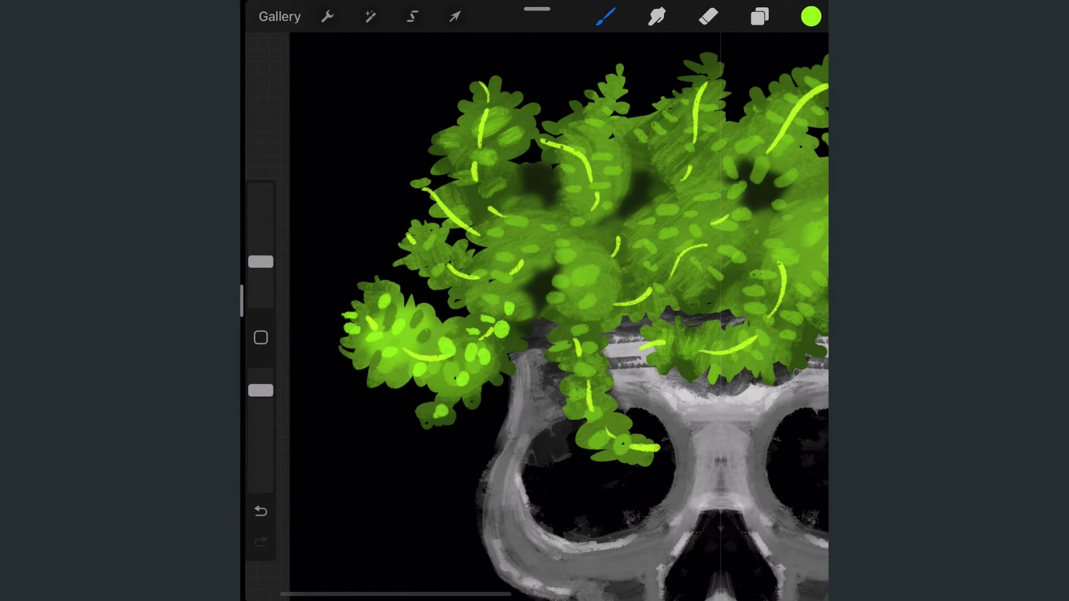
scroll(559, 316, down, 5)
scroll(591, 300, up, 1)
scroll(590, 300, up, 2)
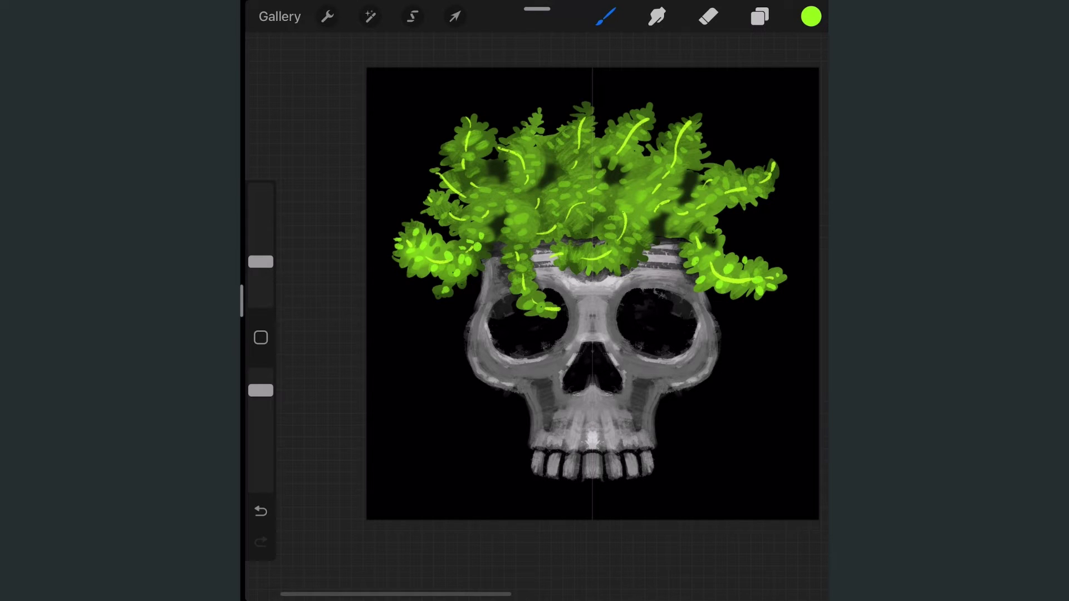
Add three bright-green dabs to the left leaves
scroll(418, 200, up, 1)
scroll(417, 201, up, 3)
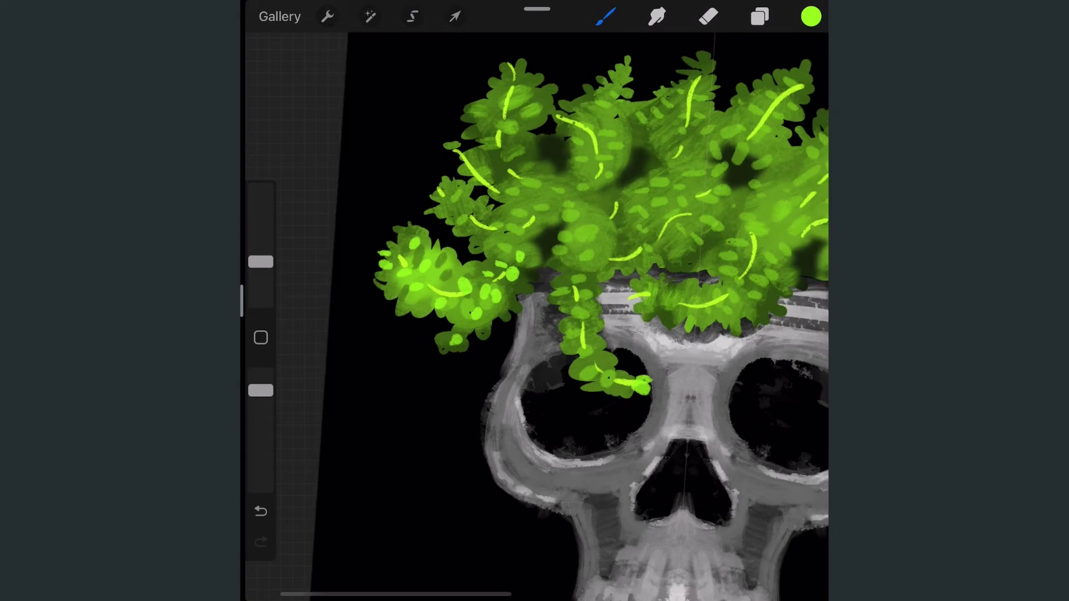
scroll(418, 200, up, 1)
click(460, 274)
click(436, 295)
click(430, 329)
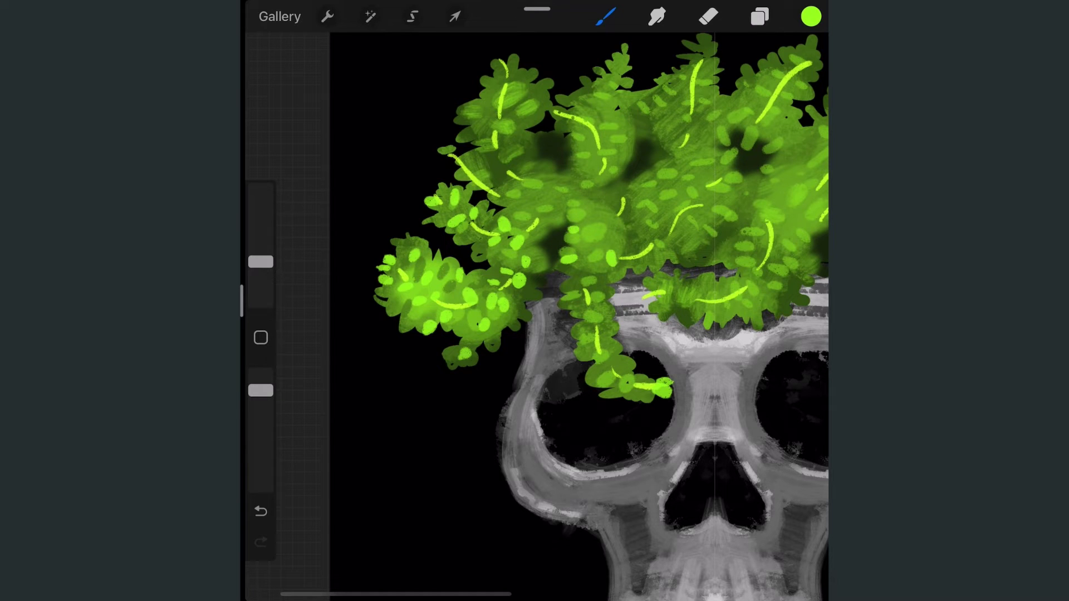
scroll(534, 301, down, 3)
scroll(535, 301, up, 3)
Scatter small bright-green dabs over the upper-right leaves and central foliage
click(660, 248)
click(682, 216)
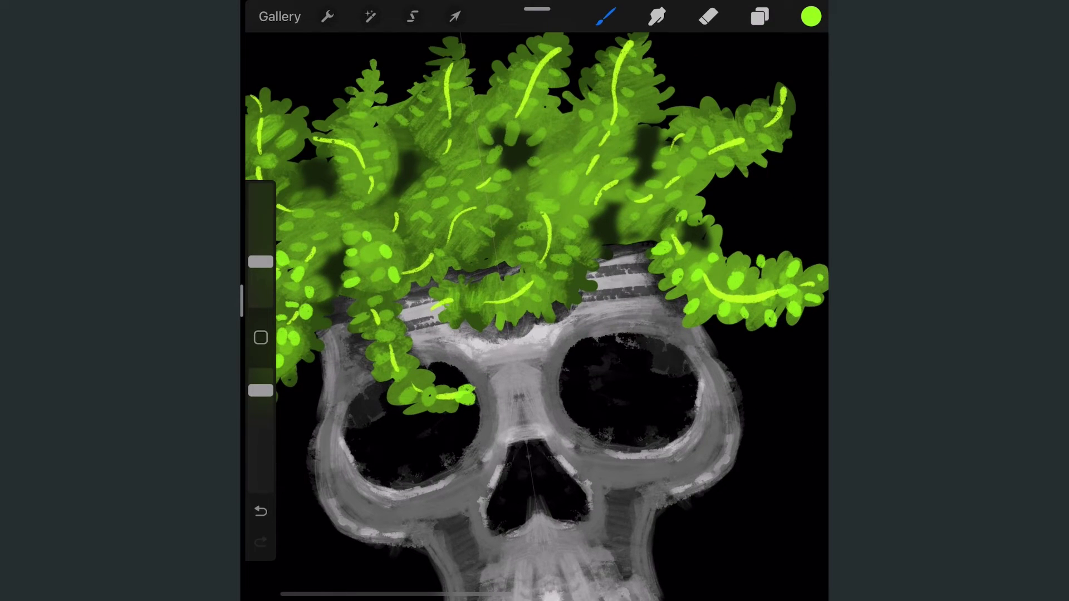
click(710, 159)
click(690, 149)
click(713, 135)
click(730, 128)
click(744, 155)
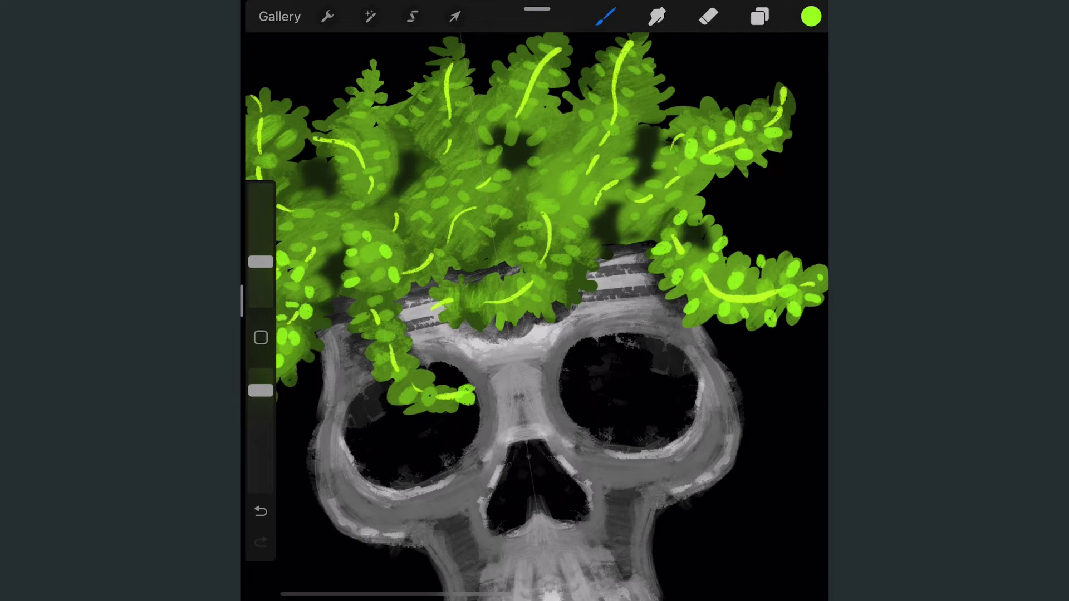
click(678, 166)
click(686, 181)
click(663, 201)
click(630, 243)
click(646, 244)
Dab bright green onto the leaves over the skull's brow and the right cluster
scroll(534, 301, down, 3)
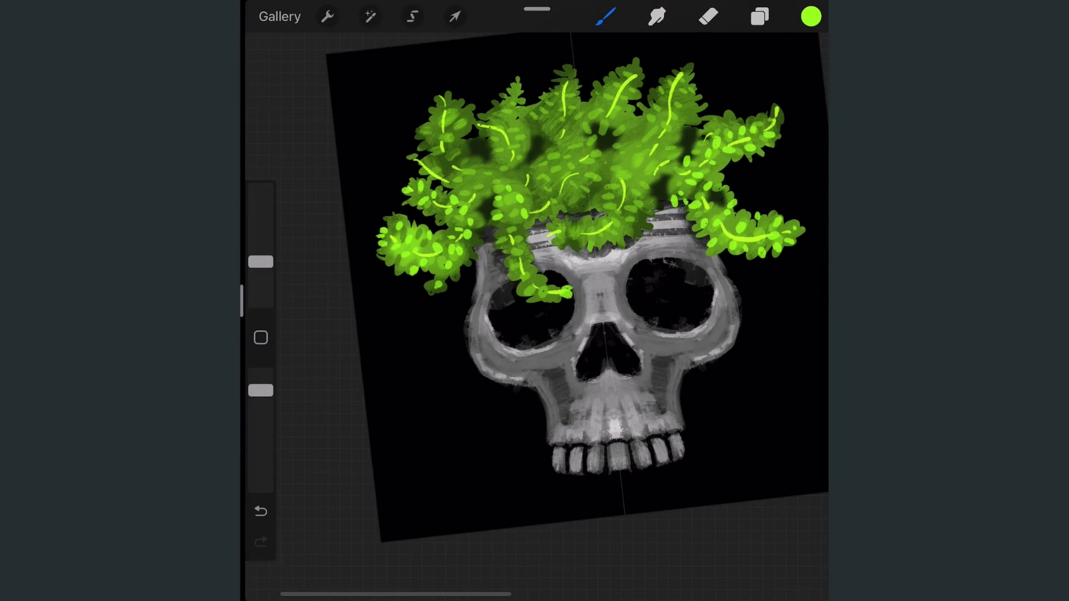
scroll(534, 301, up, 3)
click(612, 312)
click(629, 327)
click(643, 313)
click(686, 313)
click(674, 302)
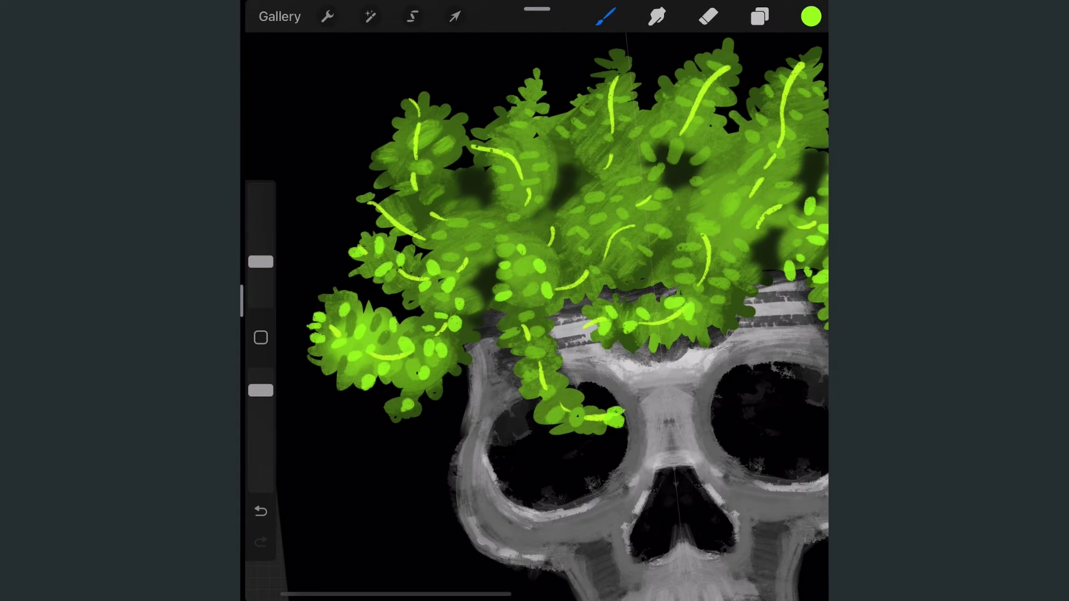
click(705, 210)
click(684, 219)
click(605, 266)
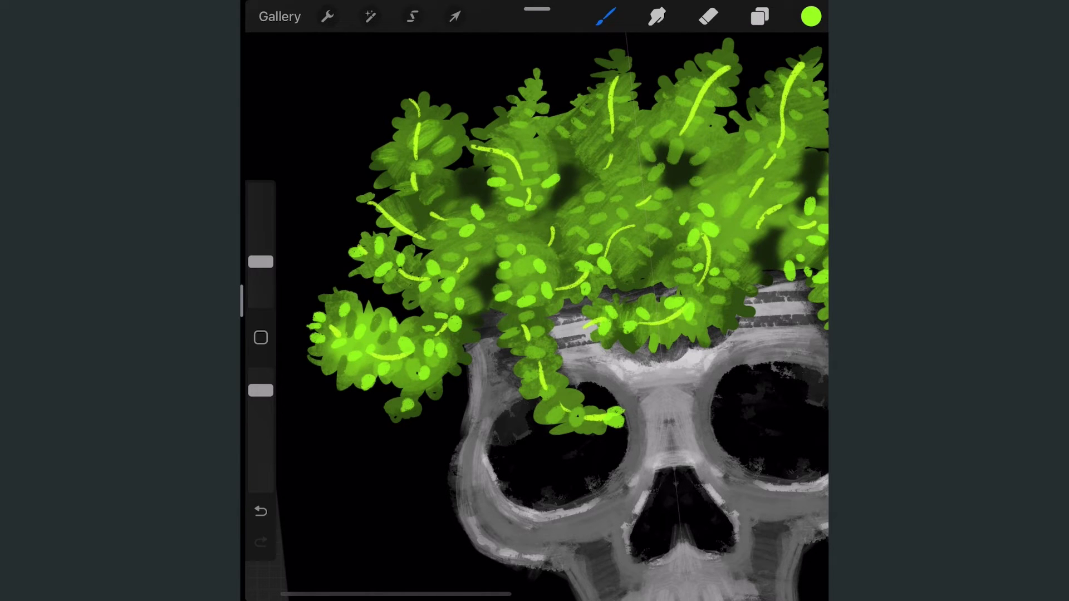
Add bright-green dabs to the upper-left leaves and above the skull's brow
click(467, 147)
click(508, 146)
click(499, 165)
click(511, 121)
scroll(535, 301, down, 3)
scroll(534, 301, up, 3)
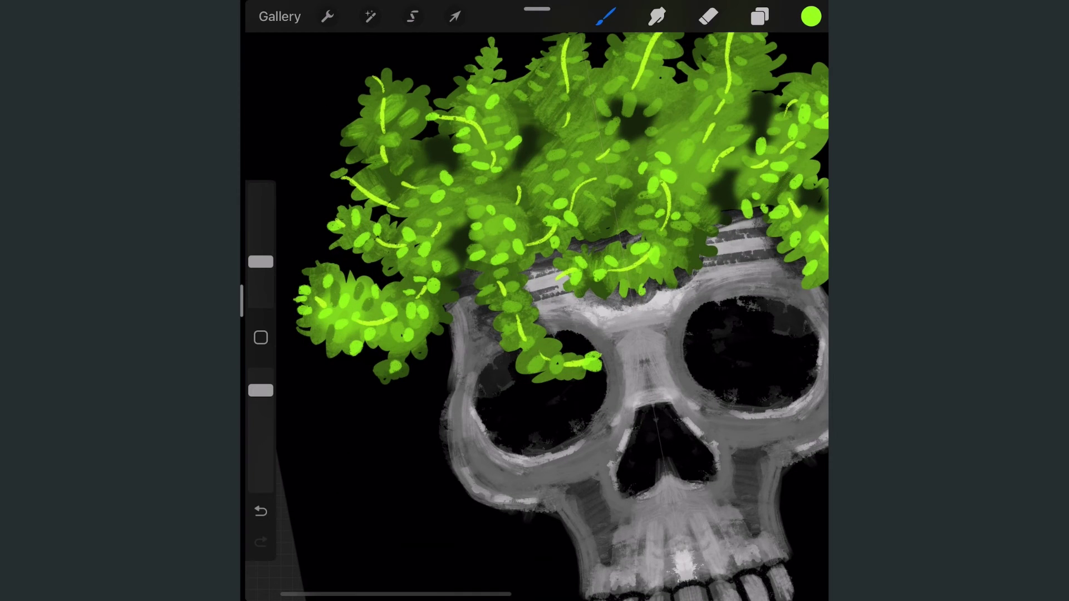
click(643, 288)
click(687, 274)
click(704, 252)
click(629, 231)
click(618, 220)
click(622, 204)
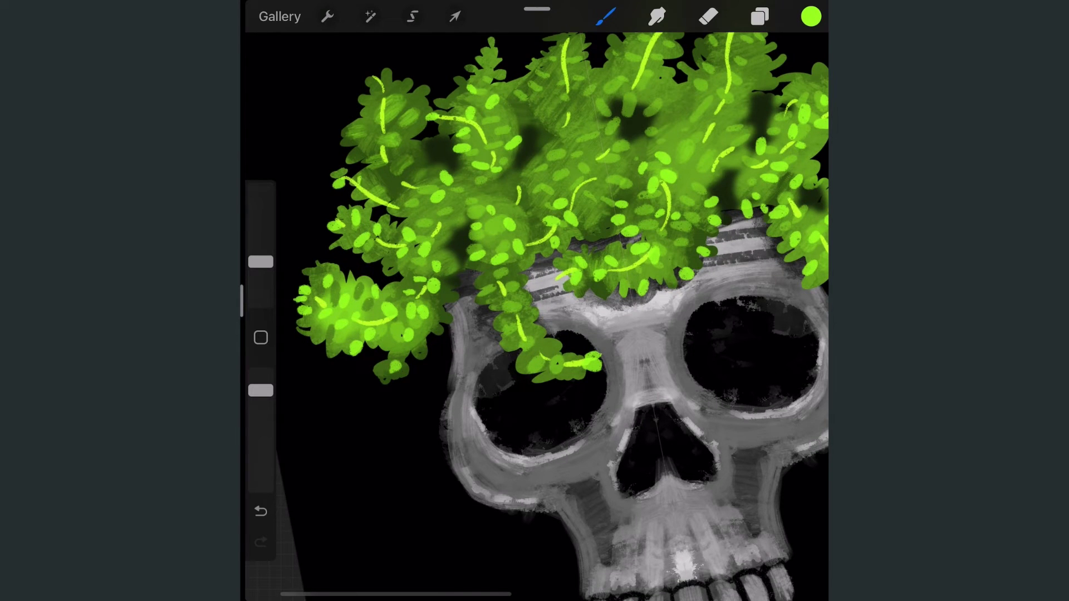
Draw curved yellow-green vein strokes on the leaf clusters, redoing a misplaced one
scroll(534, 301, down, 3)
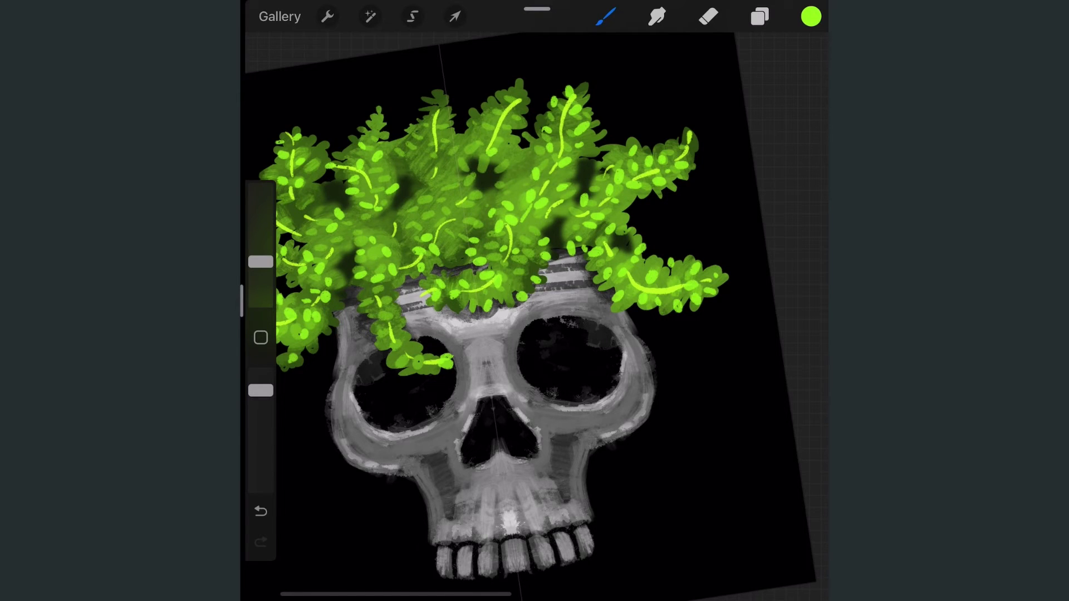
scroll(534, 301, up, 3)
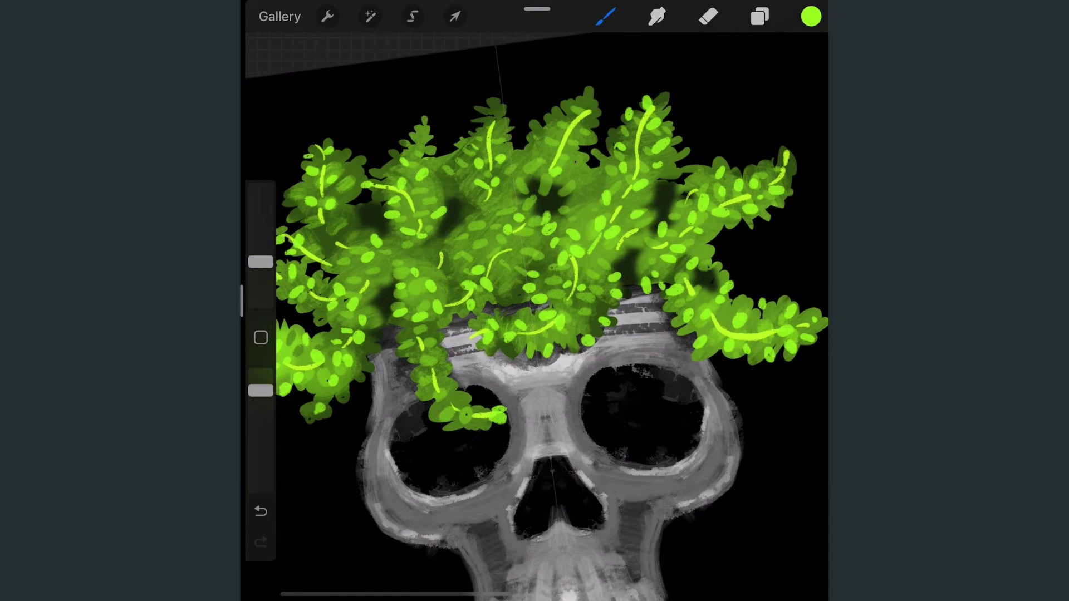
drag(425, 113, 408, 165)
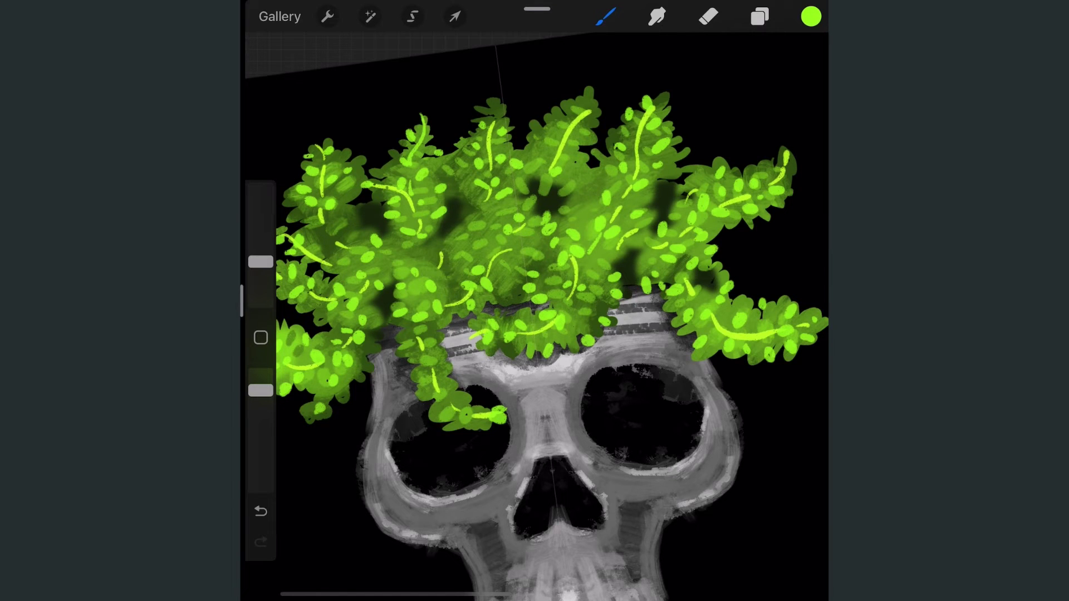
scroll(390, 323, up, 3)
scroll(390, 323, up, 2)
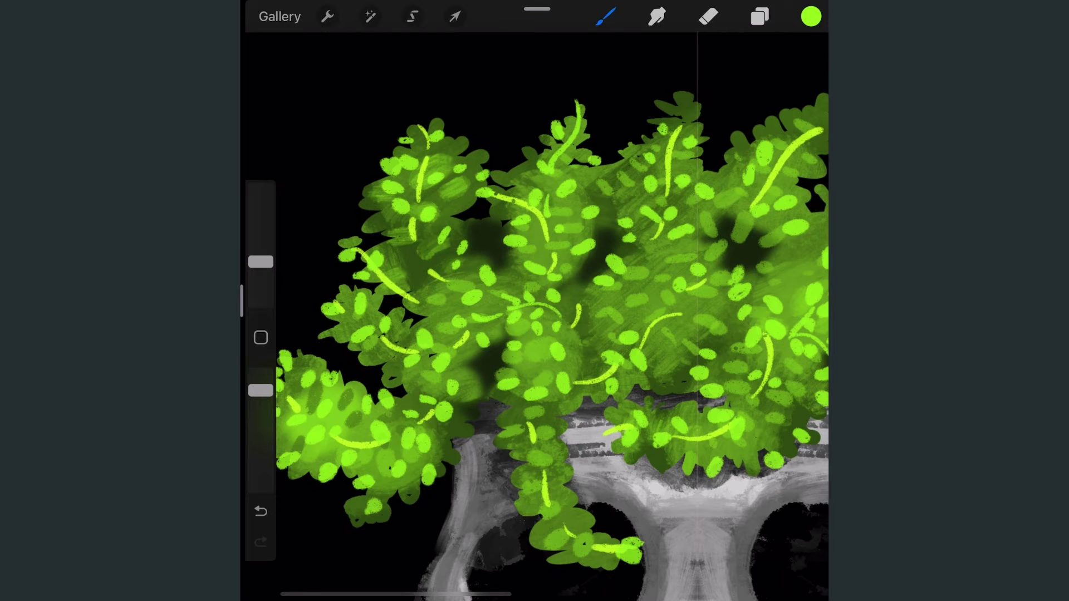
drag(470, 229, 527, 282)
key(ctrl+z)
drag(595, 322, 568, 356)
Redraw misplaced veins, including small and right-foliage curved strokes, undoing ones that miss
scroll(535, 300, down, 5)
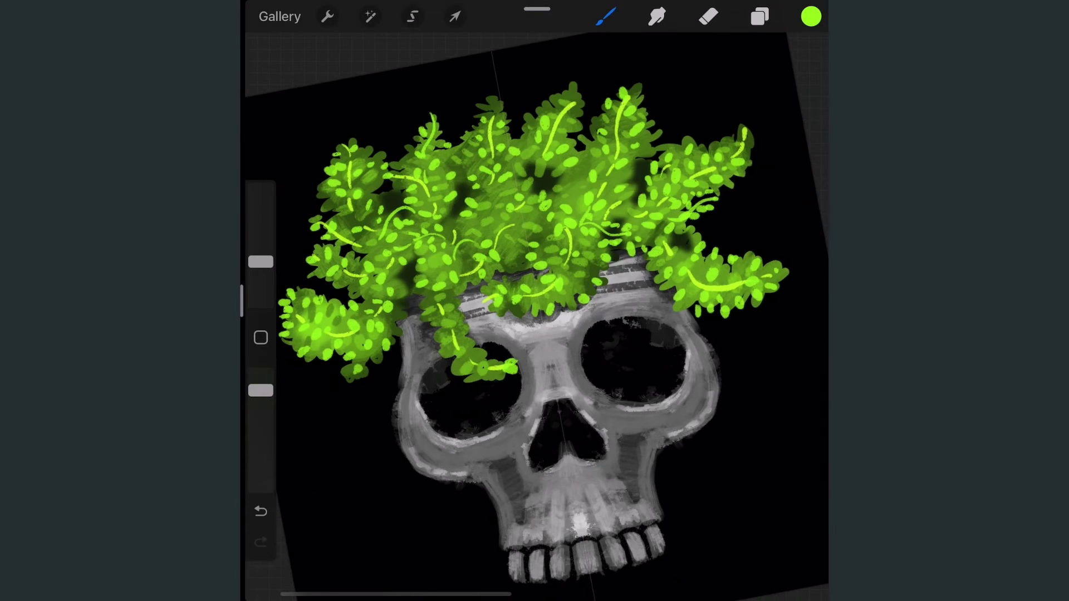
key(ctrl+z)
drag(445, 231, 493, 210)
key(ctrl+z)
drag(626, 288, 637, 265)
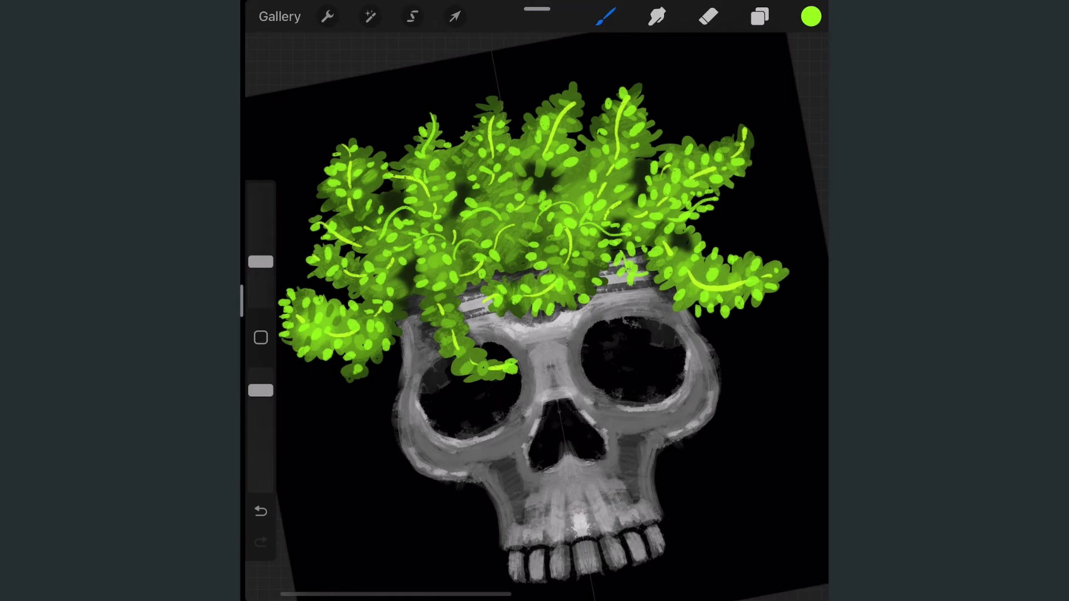
drag(673, 230, 723, 216)
key(ctrl+z)
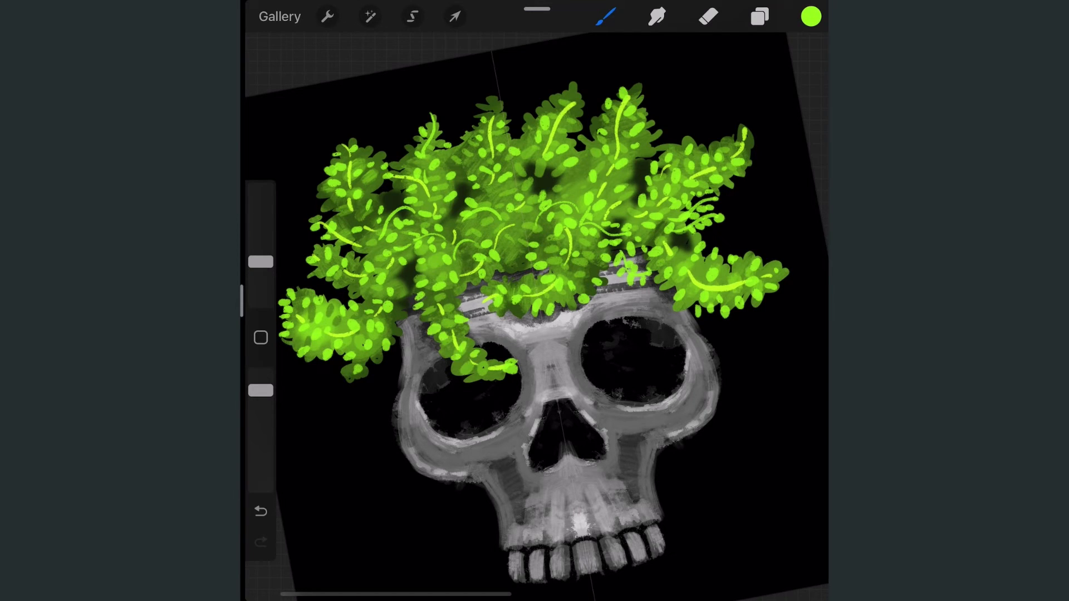
click(811, 16)
Switch to magenta and paint a solid flower in the foliage beside the left eye socket
mouse_move(726, 317)
mouse_down()
mouse_move(807, 317)
mouse_move(798, 317)
mouse_up()
click(811, 16)
scroll(535, 300, up, 5)
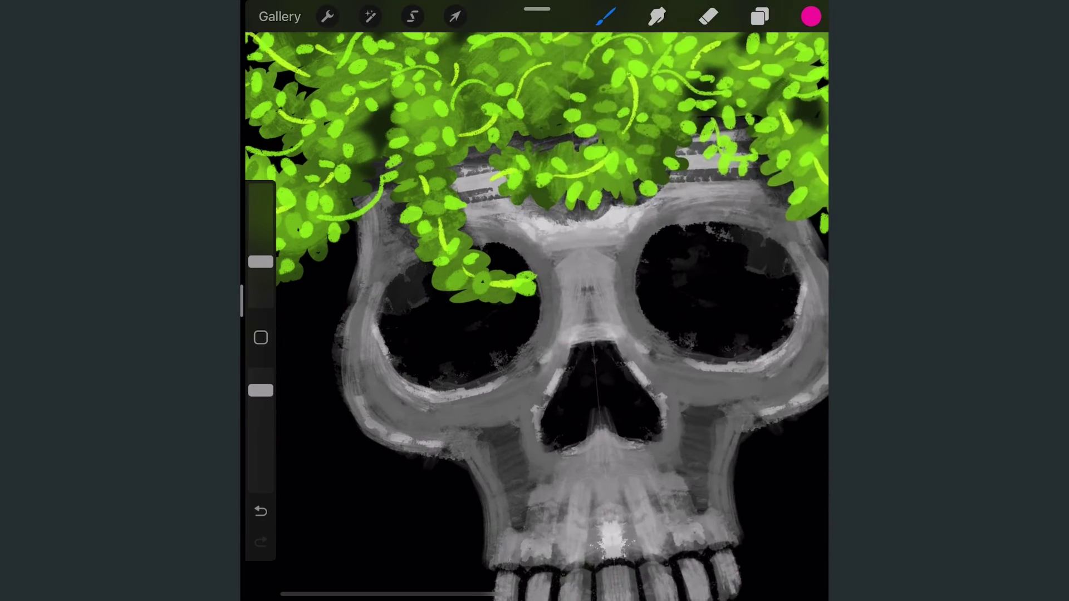
click(811, 16)
drag(540, 254, 562, 279)
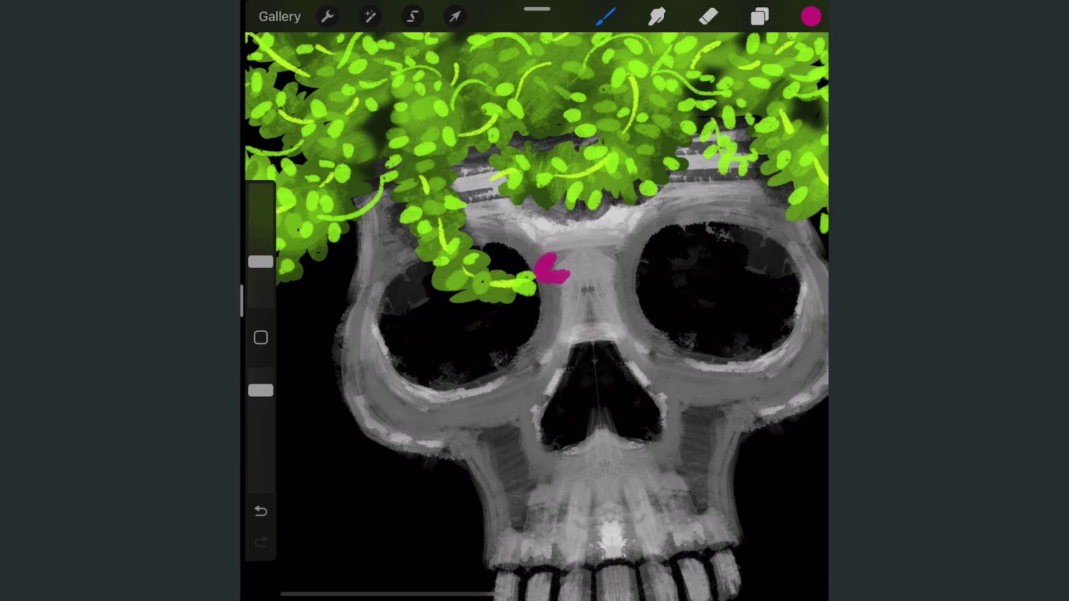
scroll(535, 301, up, 3)
scroll(534, 300, up, 2)
scroll(534, 301, up, 2)
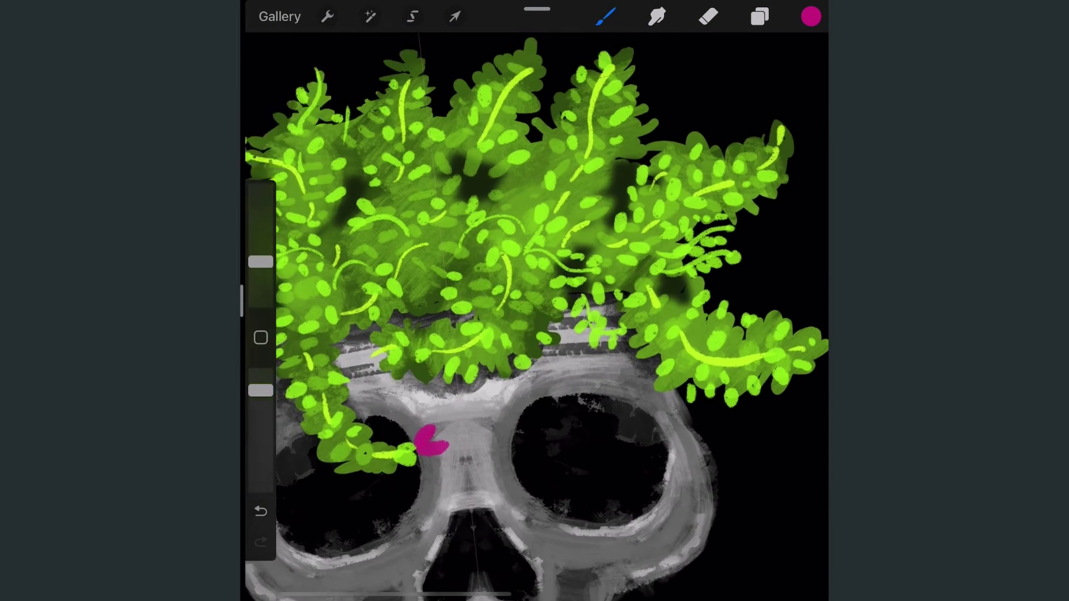
scroll(535, 301, up, 1)
drag(573, 268, 614, 256)
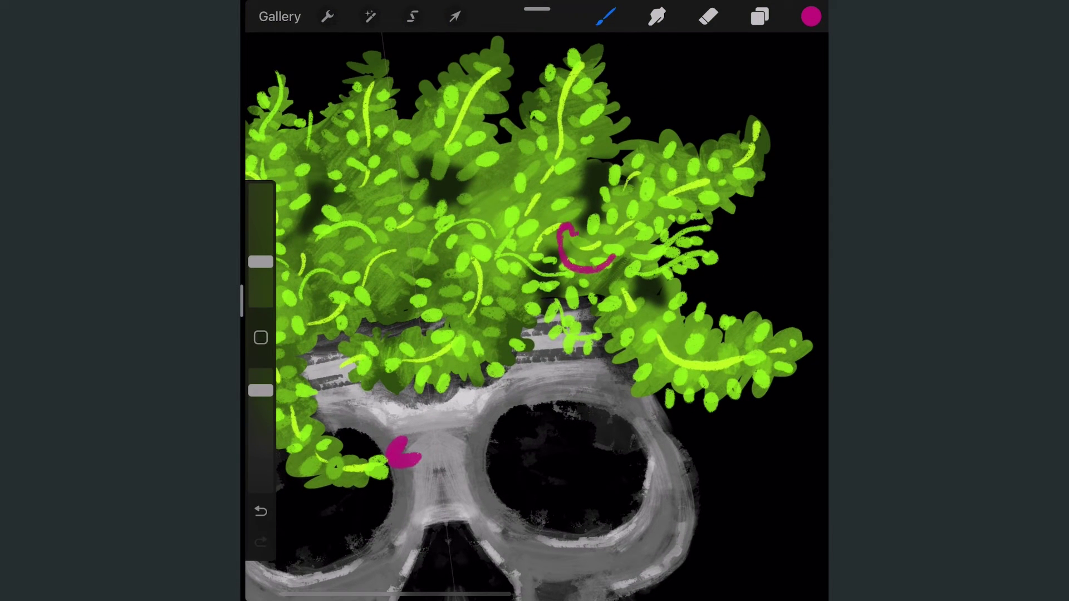
mouse_move(566, 232)
mouse_down()
mouse_move(615, 259)
mouse_move(598, 265)
mouse_up()
scroll(535, 301, down, 3)
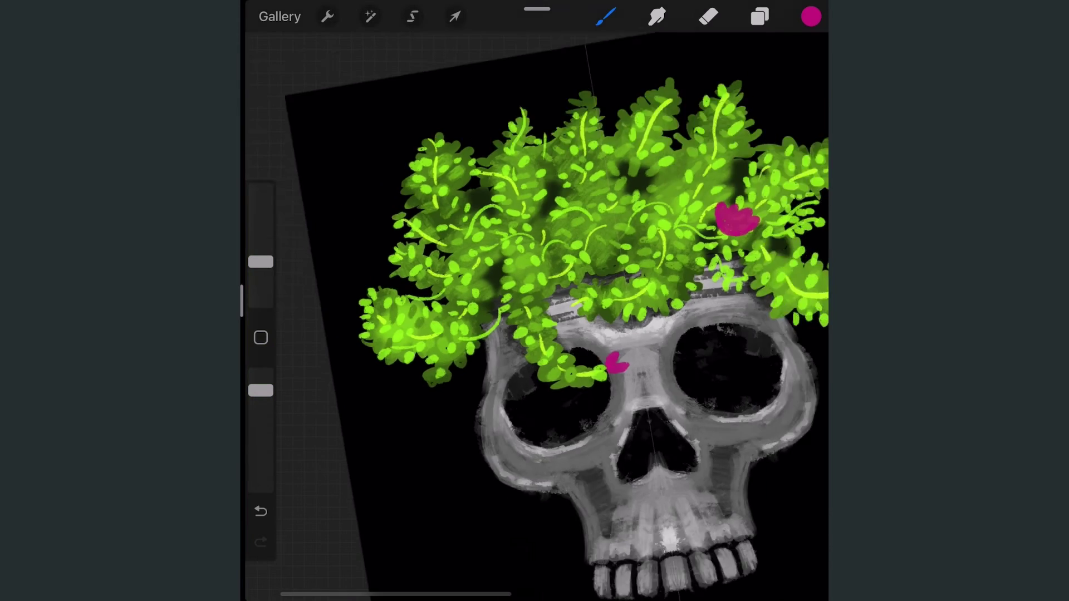
scroll(534, 301, up, 3)
scroll(535, 301, down, 1)
Paint a large magenta flower on the right foliage and solid-fill it via freehand selection Colour Fill
mouse_move(772, 207)
mouse_down()
mouse_move(782, 218)
mouse_move(741, 290)
mouse_move(768, 207)
mouse_up()
scroll(534, 300, right, 3)
scroll(668, 234, up, 2)
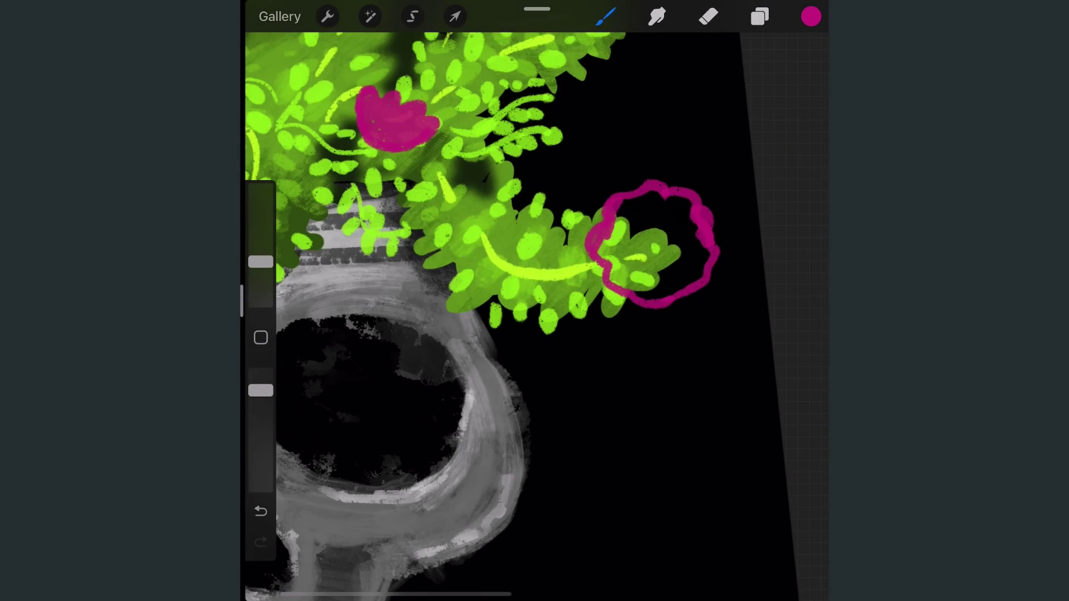
drag(607, 222, 635, 295)
drag(646, 251, 679, 301)
drag(261, 391, 261, 375)
drag(635, 228, 697, 290)
click(413, 16)
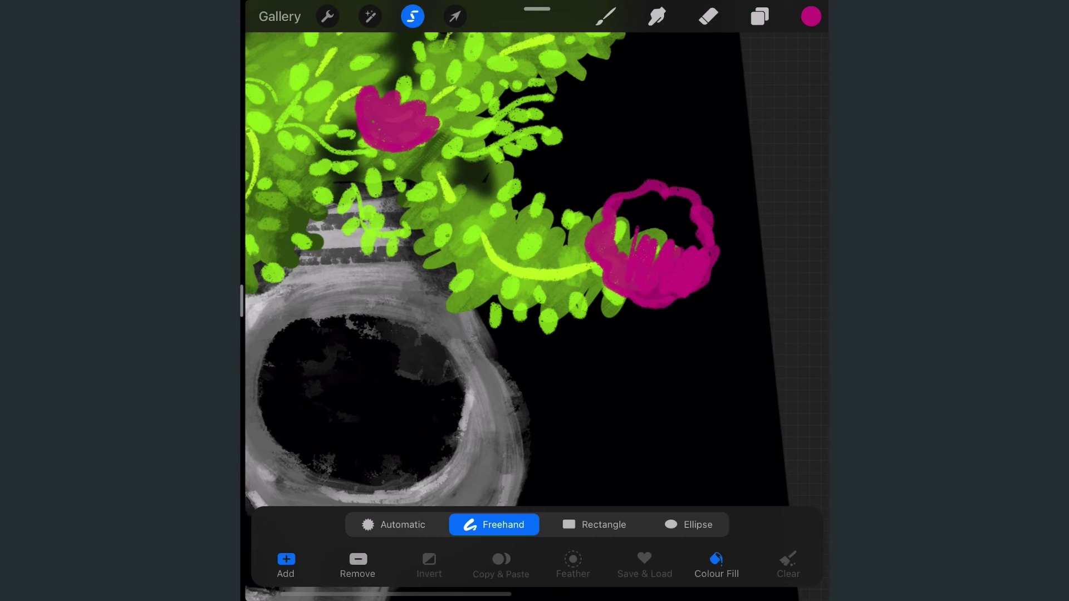
drag(657, 181, 607, 228)
click(606, 16)
scroll(534, 300, down, 3)
scroll(535, 301, up, 2)
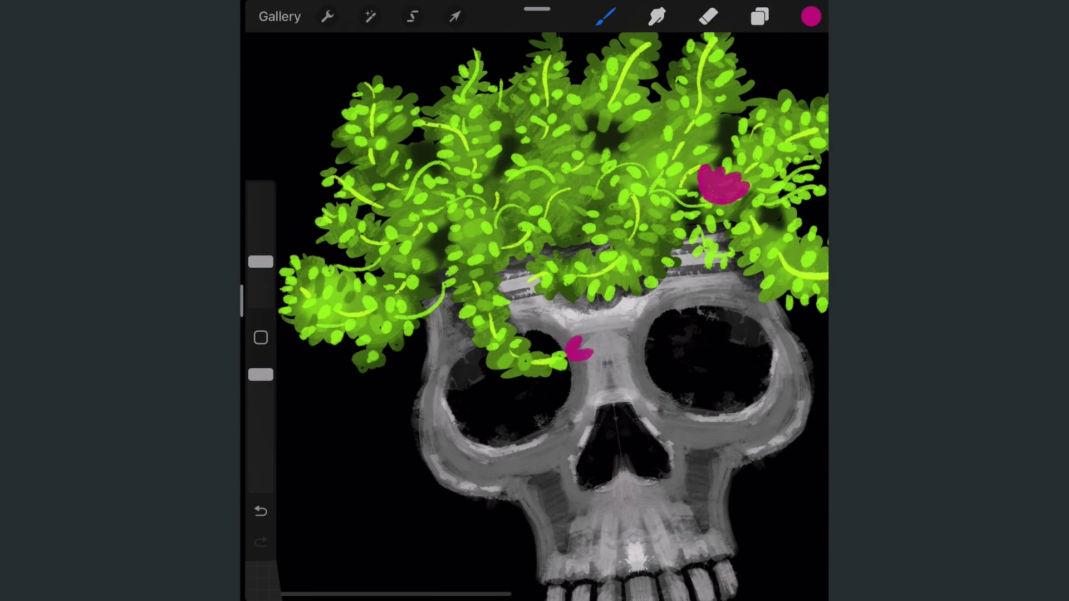
Add small magenta flowers on the left and top-left foliage
drag(376, 306, 393, 314)
scroll(535, 300, down, 3)
scroll(535, 301, up, 2)
scroll(415, 114, up, 2)
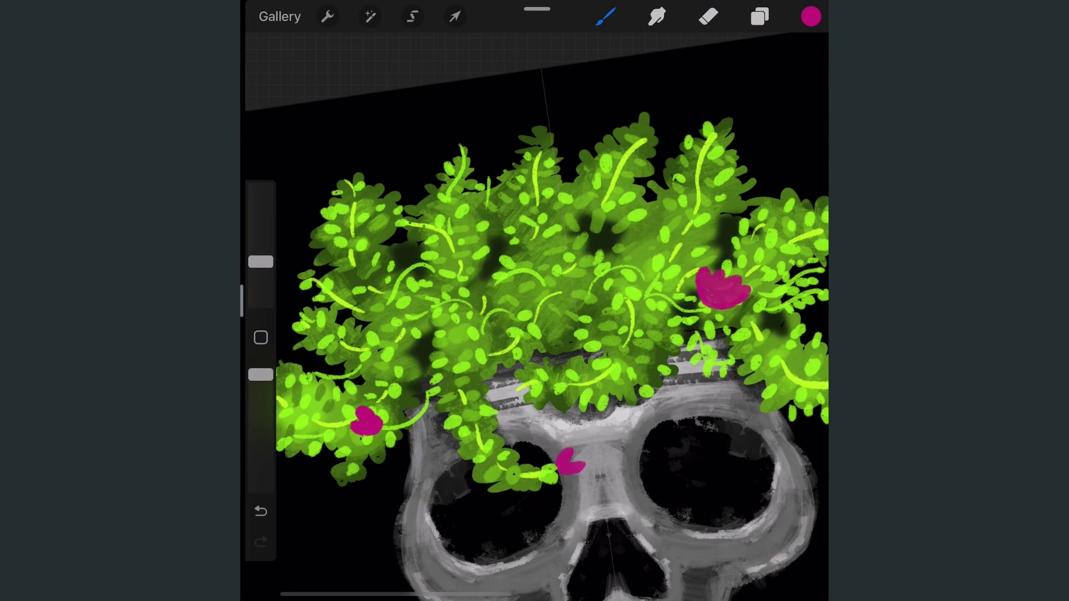
mouse_move(409, 206)
mouse_down()
mouse_move(365, 206)
mouse_move(415, 192)
mouse_move(403, 181)
mouse_up()
scroll(535, 301, down, 3)
Adjust the colour and paint a spiral rose over the large right magenta blob
click(811, 17)
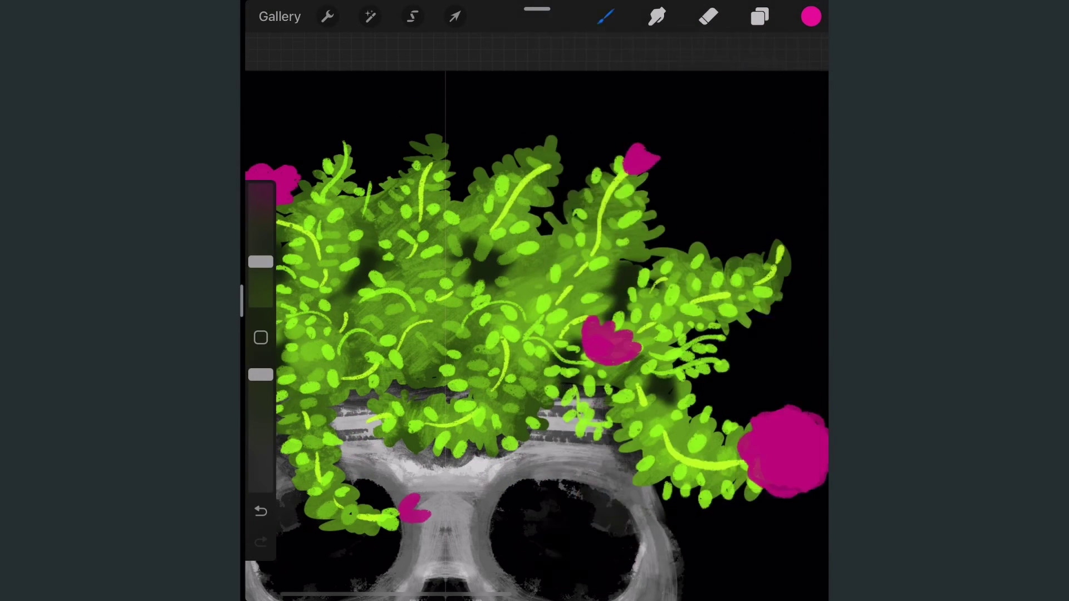
scroll(534, 301, up, 3)
mouse_move(640, 217)
mouse_down()
mouse_move(607, 279)
mouse_move(693, 278)
mouse_move(624, 256)
mouse_move(649, 262)
mouse_up()
scroll(534, 301, down, 3)
scroll(535, 301, up, 3)
Dab light pink highlights onto the small flowers and buds, shaping one blob into a flower
drag(490, 201, 565, 239)
drag(501, 231, 531, 245)
scroll(534, 301, down, 3)
drag(498, 348, 538, 365)
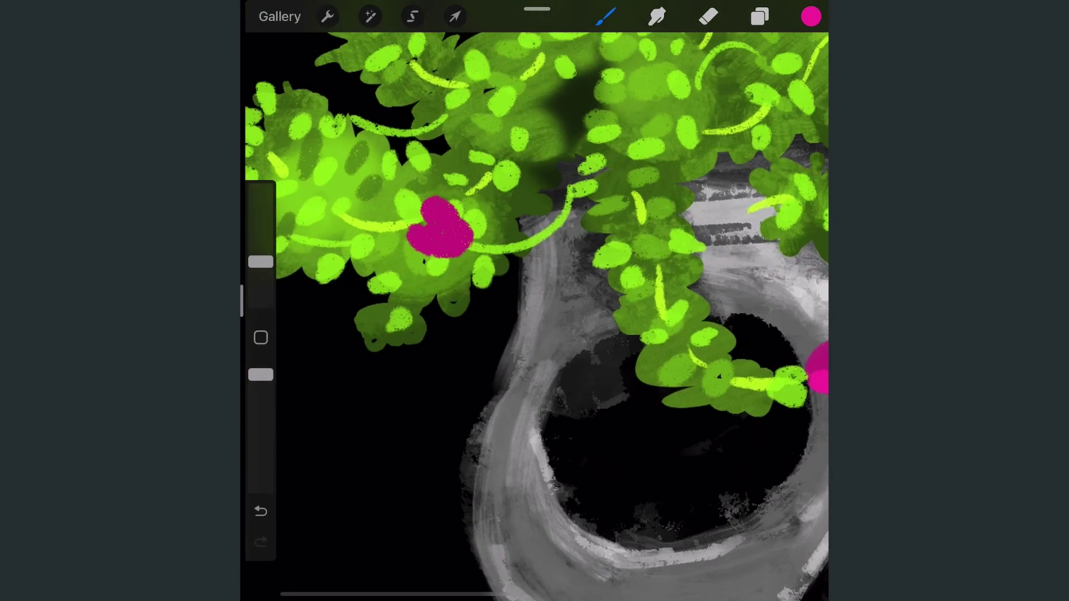
scroll(535, 301, right, 3)
mouse_move(432, 206)
mouse_down()
mouse_move(465, 236)
mouse_move(473, 217)
mouse_move(471, 284)
mouse_up()
scroll(534, 301, down, 3)
scroll(535, 301, up, 3)
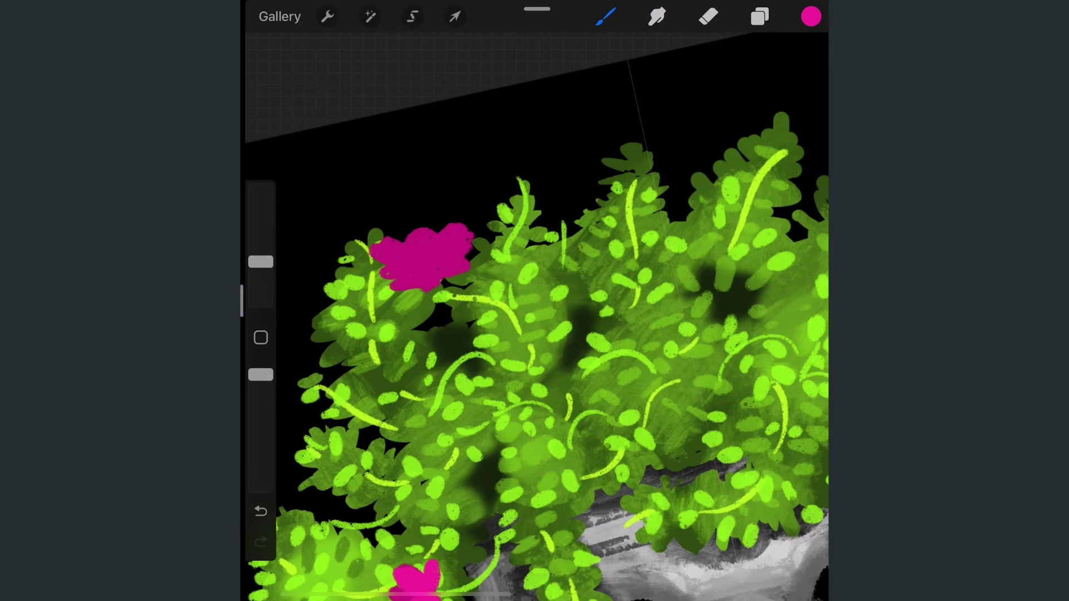
drag(393, 270, 456, 259)
scroll(535, 301, right, 5)
mouse_move(535, 120)
mouse_down()
mouse_move(548, 151)
mouse_move(574, 162)
mouse_up()
scroll(534, 300, down, 3)
scroll(535, 301, up, 5)
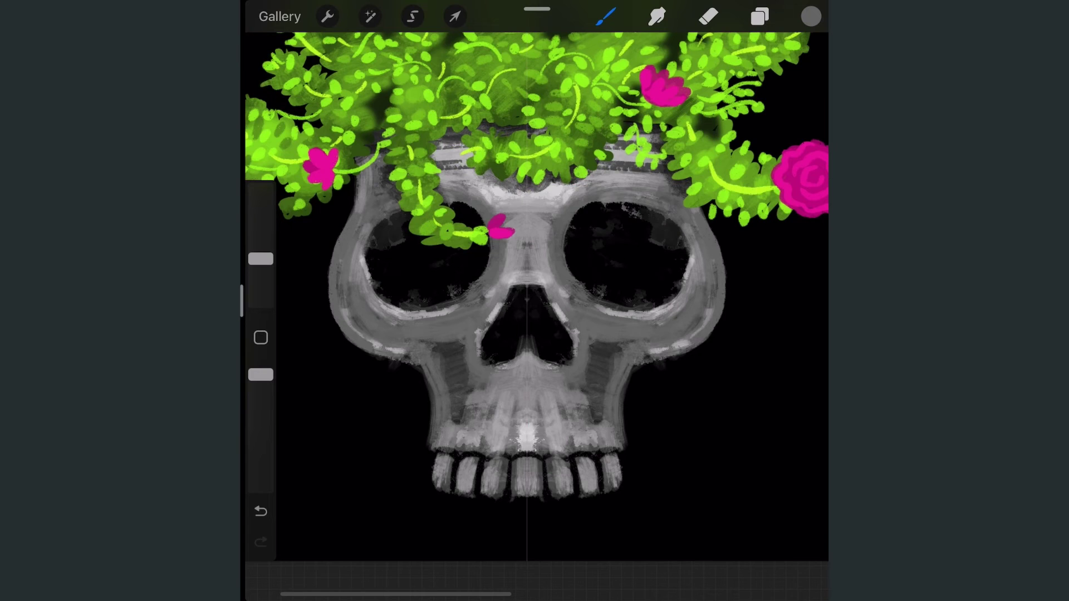
Widen the lower jaw symmetrically and darken the gap under the front teeth
drag(640, 362, 623, 488)
drag(482, 492, 540, 494)
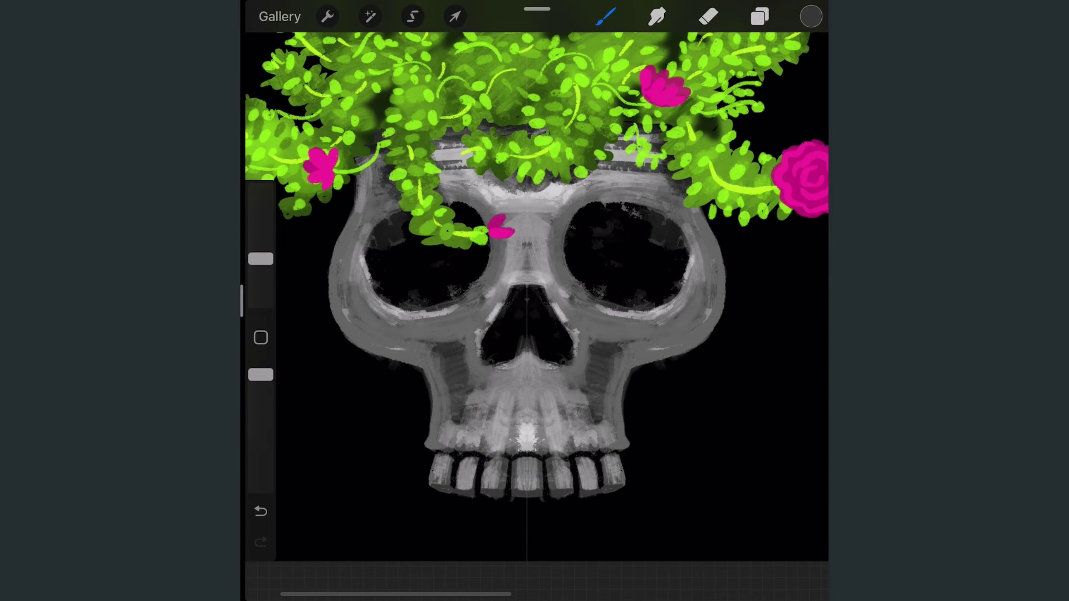
scroll(535, 300, down, 5)
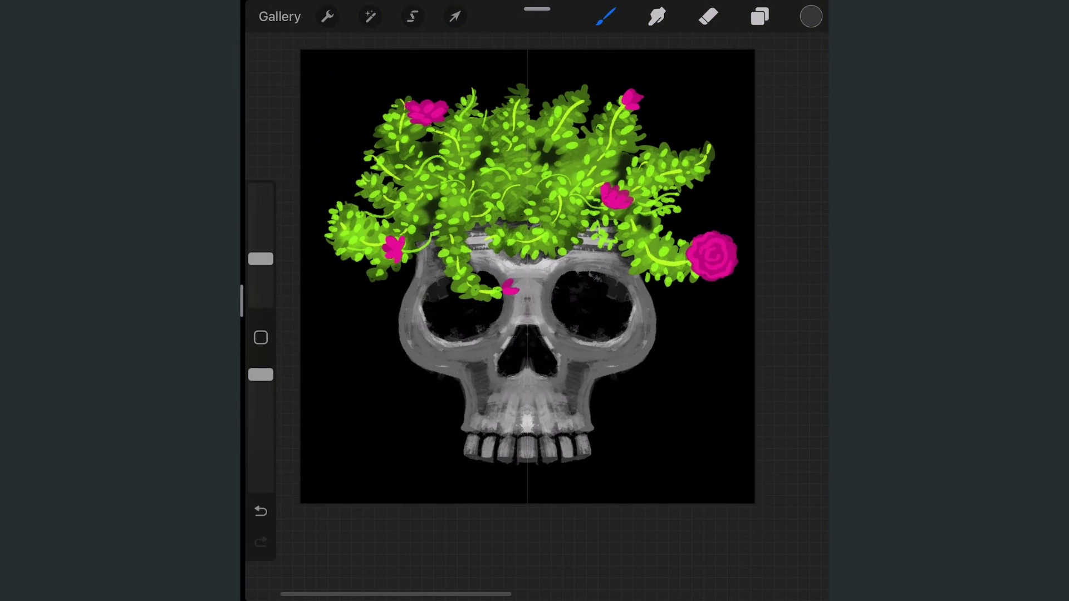
On the teal ground layer, paint a dark shadow in a 7%-feathered oval under the teeth
click(760, 16)
click(606, 16)
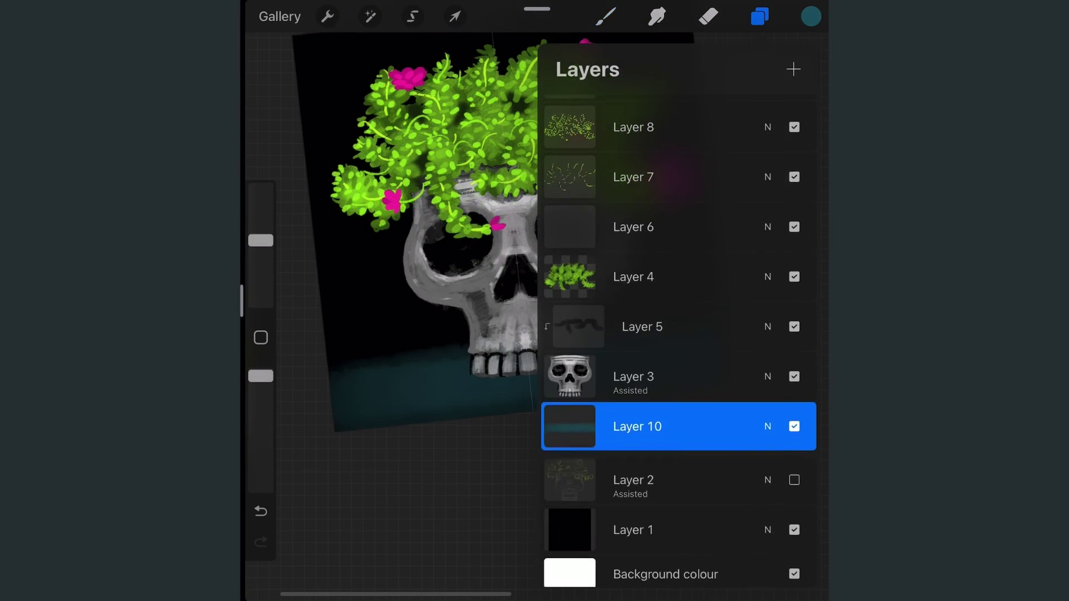
drag(501, 351, 691, 329)
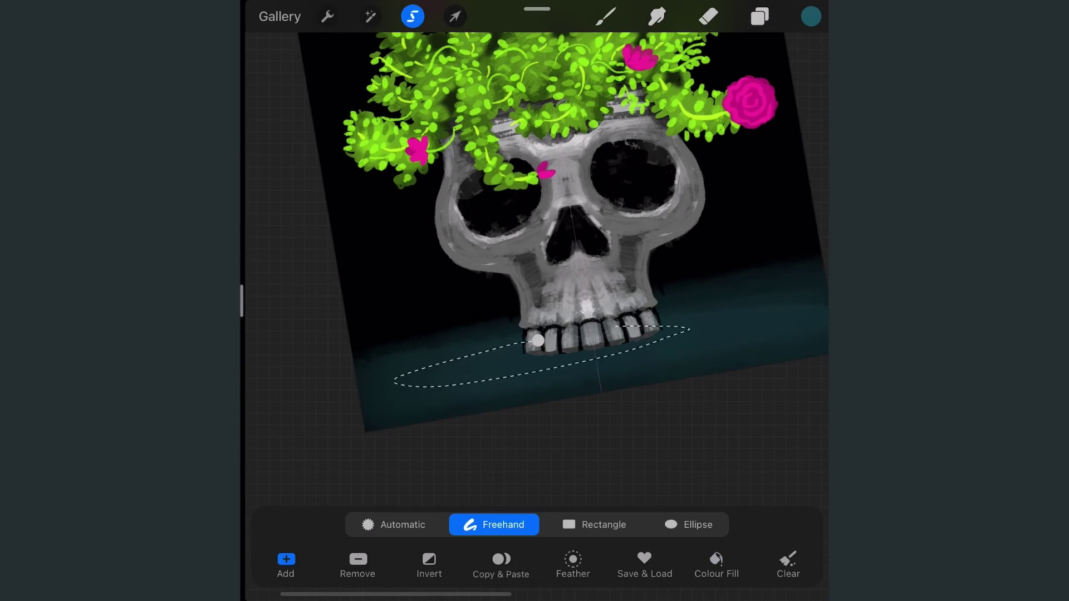
click(501, 351)
click(572, 562)
drag(501, 503, 511, 503)
click(606, 16)
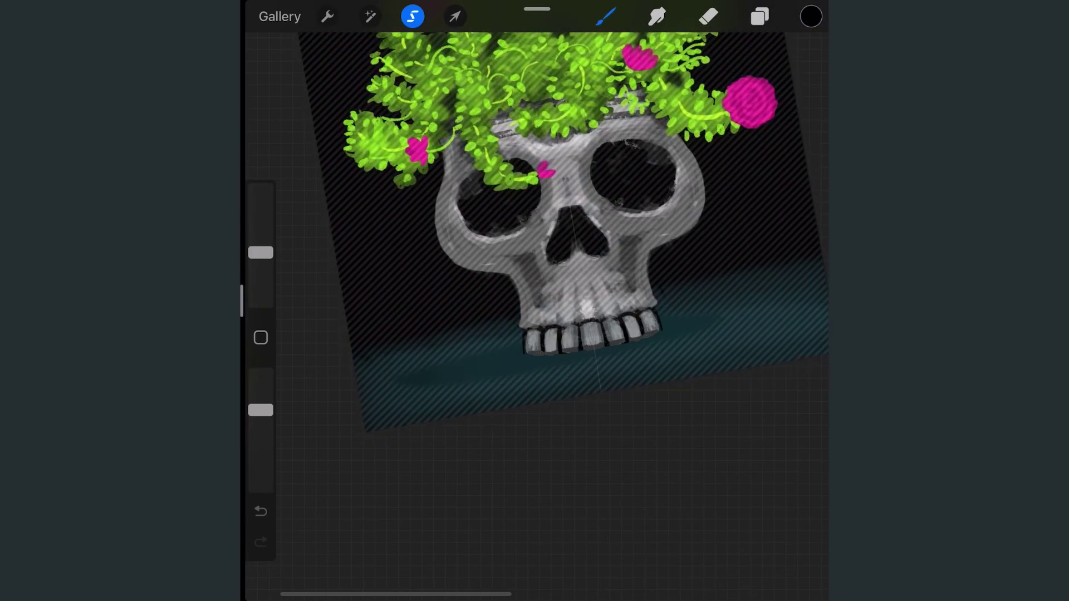
click(605, 16)
drag(657, 329, 713, 321)
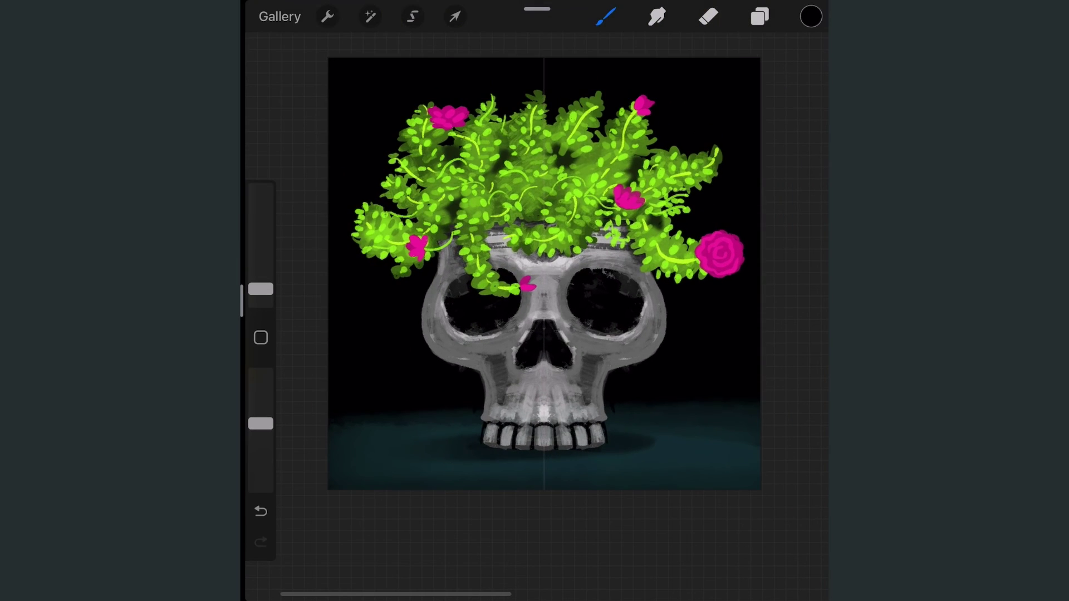
On a new layer, dot small pink and green petals across the ground
click(760, 16)
click(793, 68)
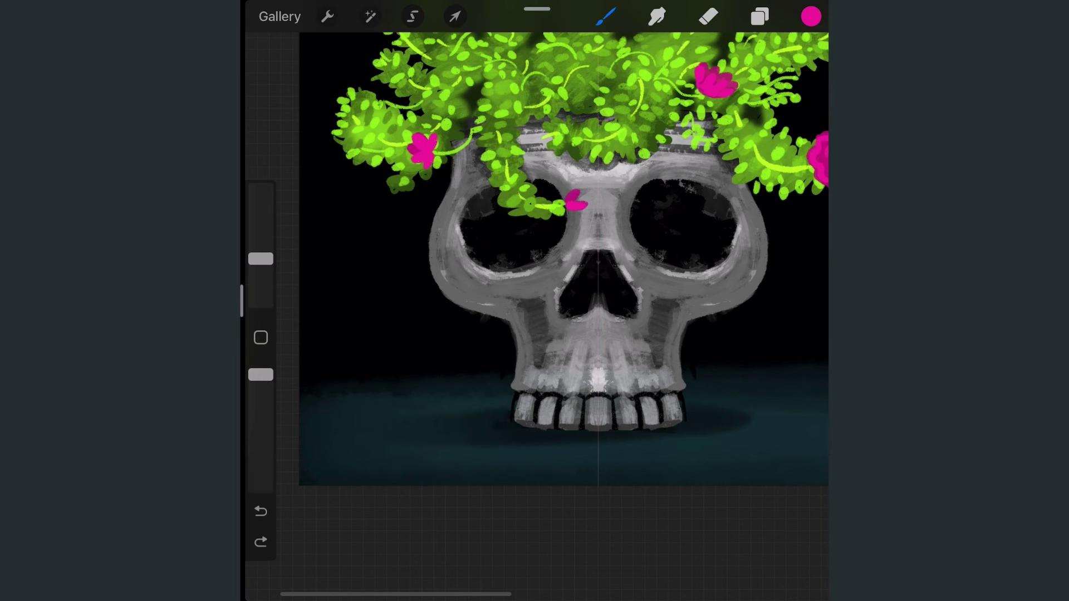
click(811, 16)
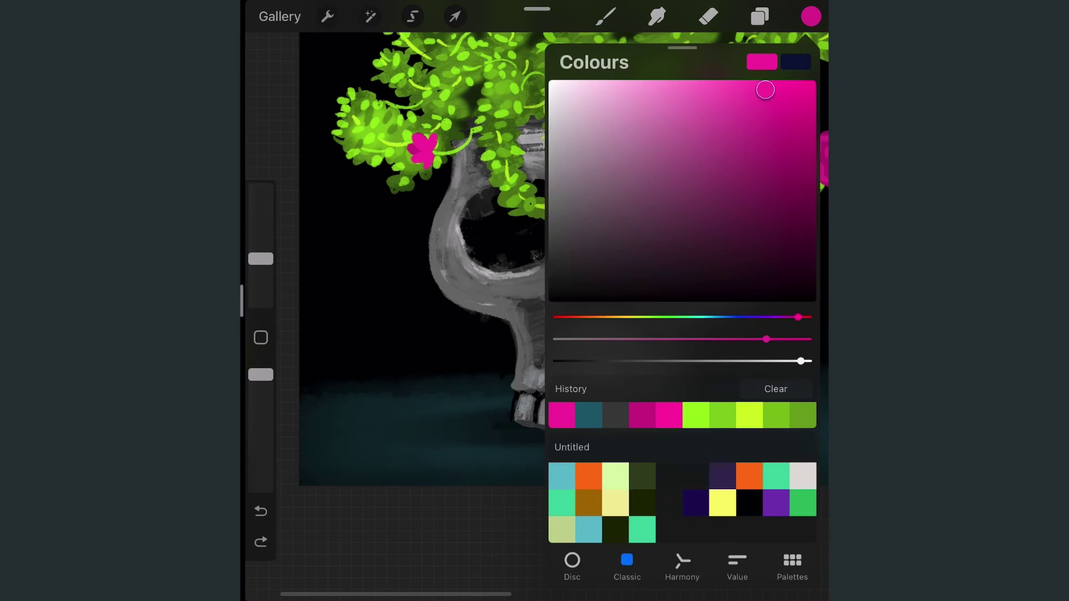
click(442, 414)
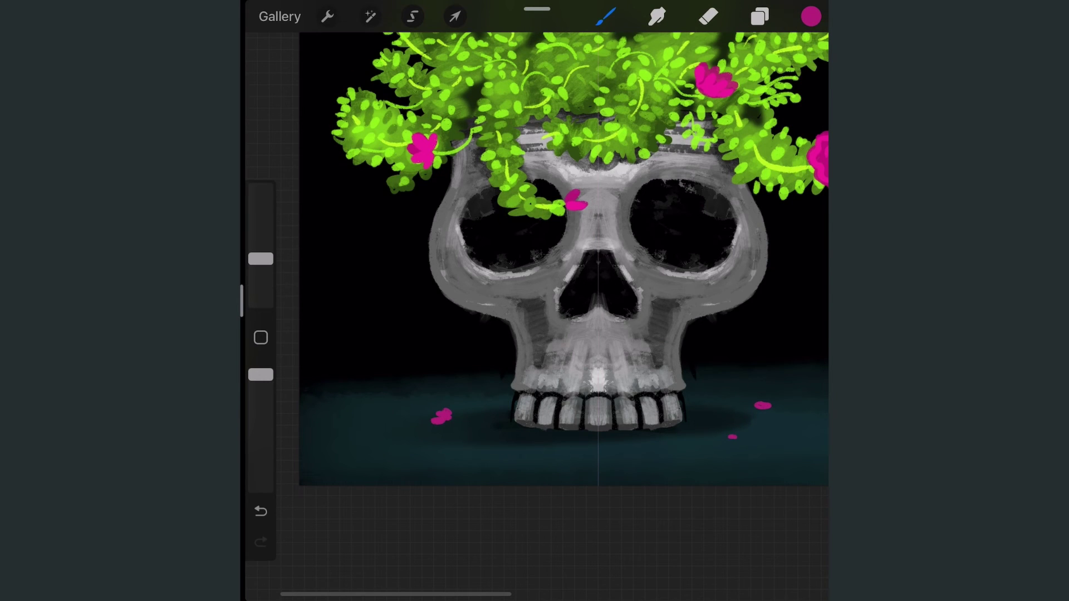
click(476, 406)
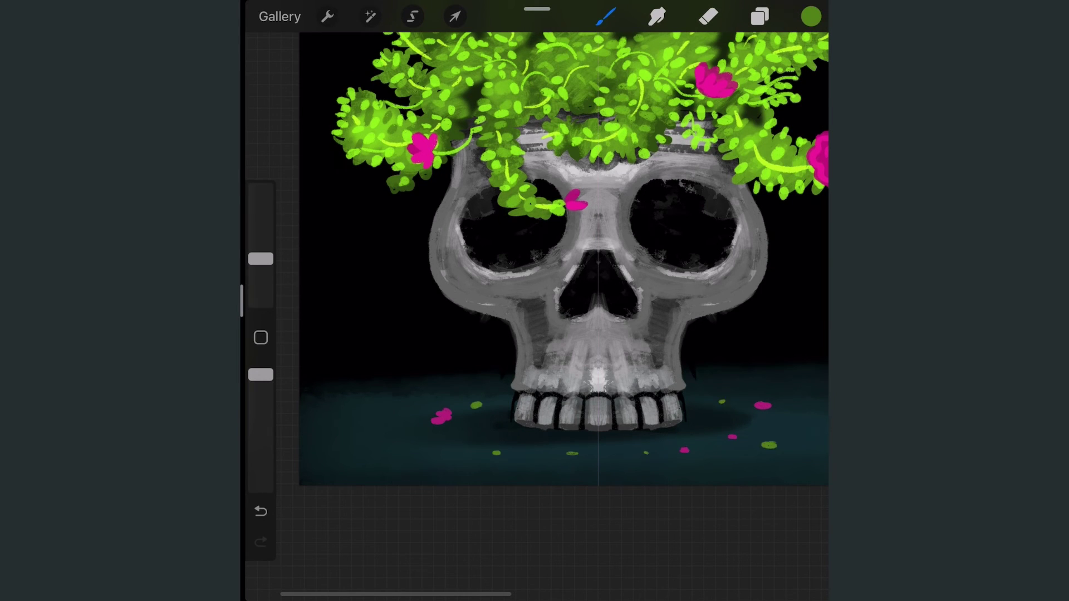
scroll(563, 259, down, 2)
key(ctrl+z)
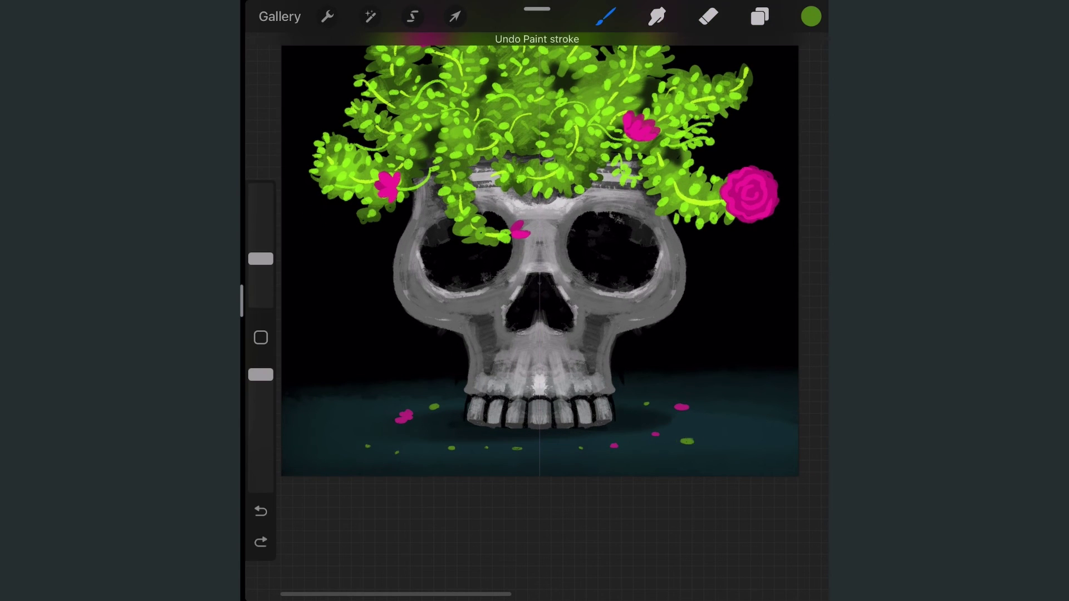
click(661, 445)
Lower the petal layer's opacity, then select the layer above the skull
click(760, 16)
drag(707, 299, 692, 298)
click(764, 238)
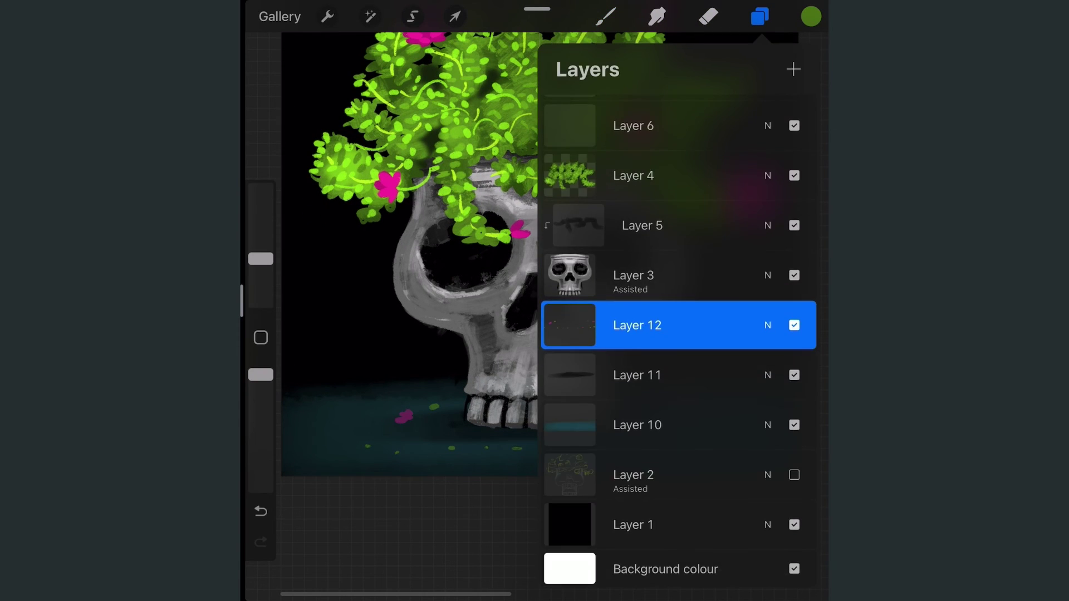
scroll(540, 262, down, 2)
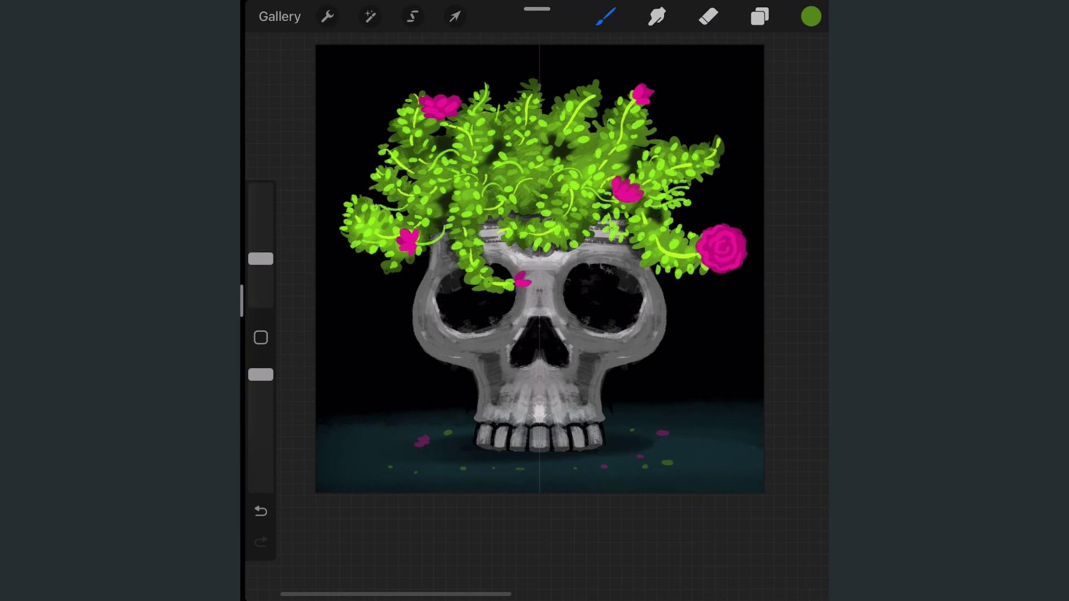
click(760, 16)
click(668, 289)
Paint magenta wavy lines and dots above the teeth plus curved stripes on both cheeks
click(760, 16)
scroll(540, 262, up, 3)
mouse_move(521, 414)
mouse_down()
mouse_move(709, 376)
mouse_move(522, 400)
mouse_up()
drag(589, 392, 703, 359)
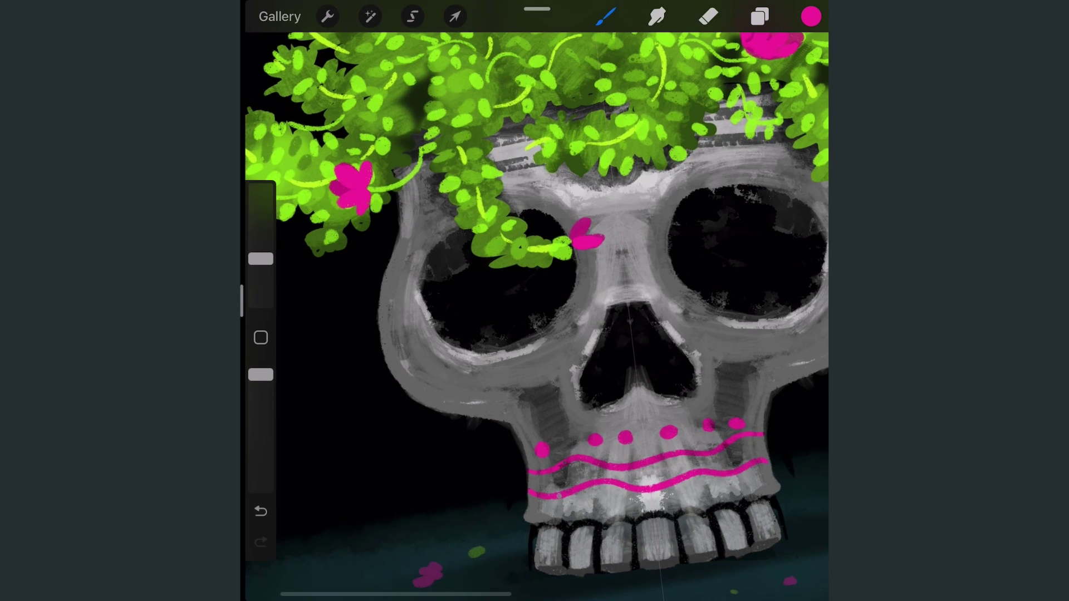
drag(467, 385, 443, 413)
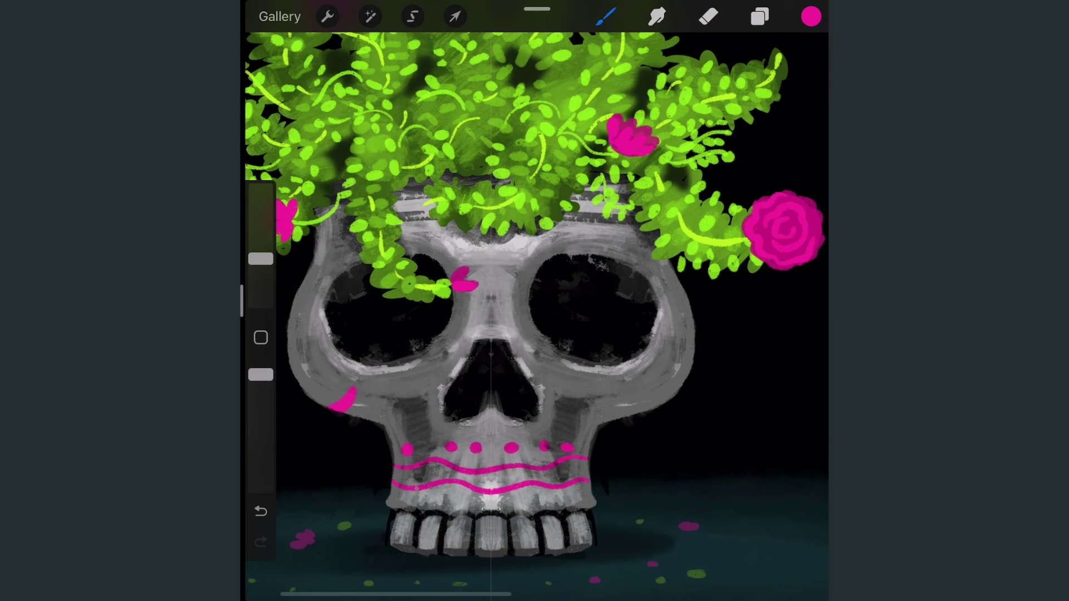
drag(606, 373, 625, 413)
drag(613, 368, 648, 411)
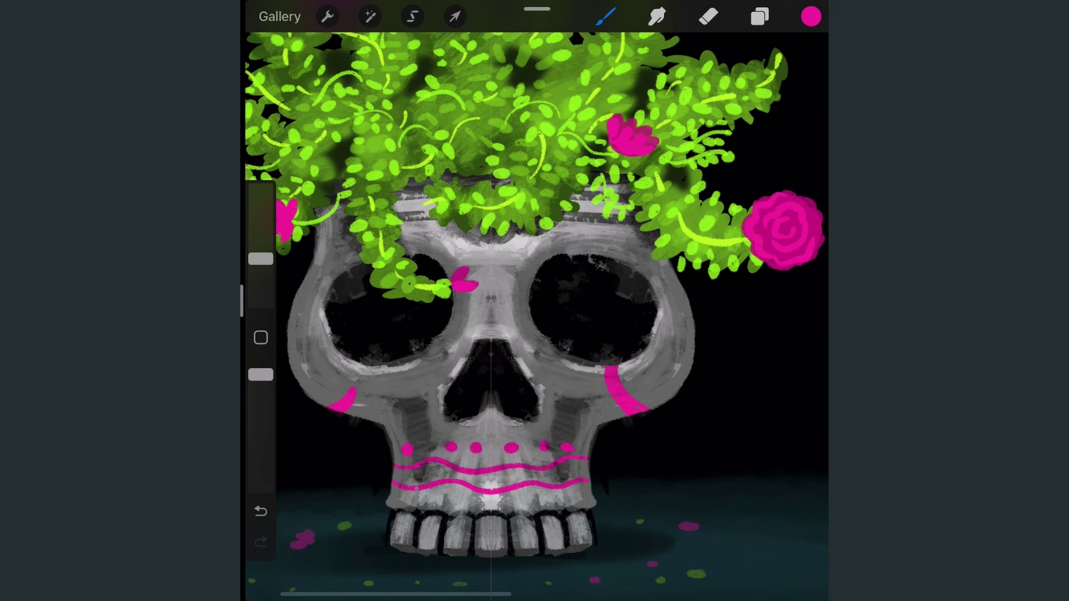
drag(638, 359, 675, 391)
drag(348, 364, 313, 397)
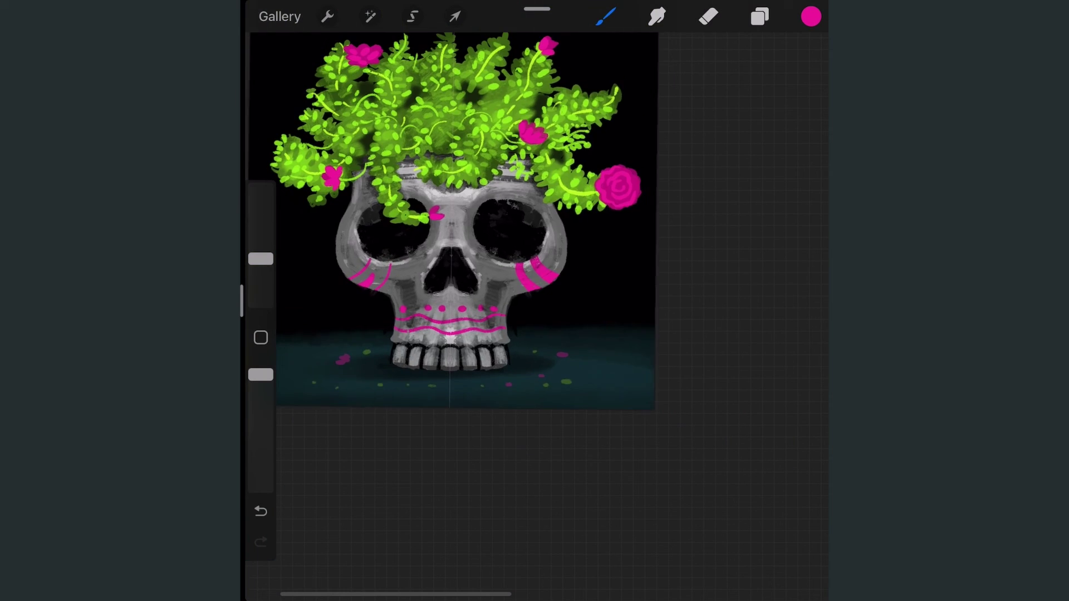
Set the markings layer blend mode to Colour Burn and adjust its opacity
click(759, 16)
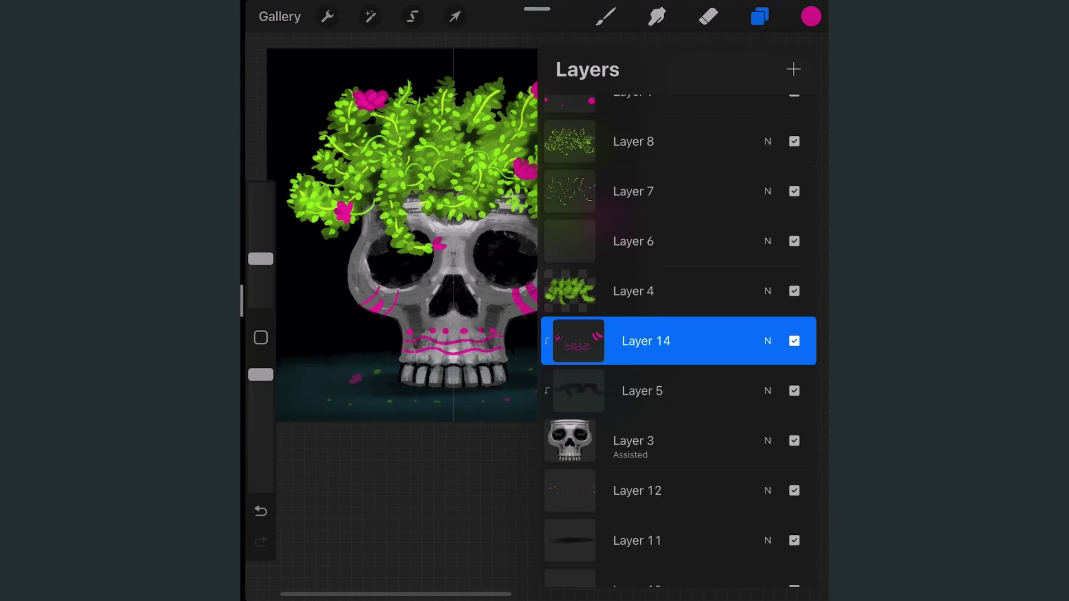
click(767, 238)
click(678, 450)
click(587, 479)
click(586, 449)
drag(801, 298, 620, 298)
click(768, 238)
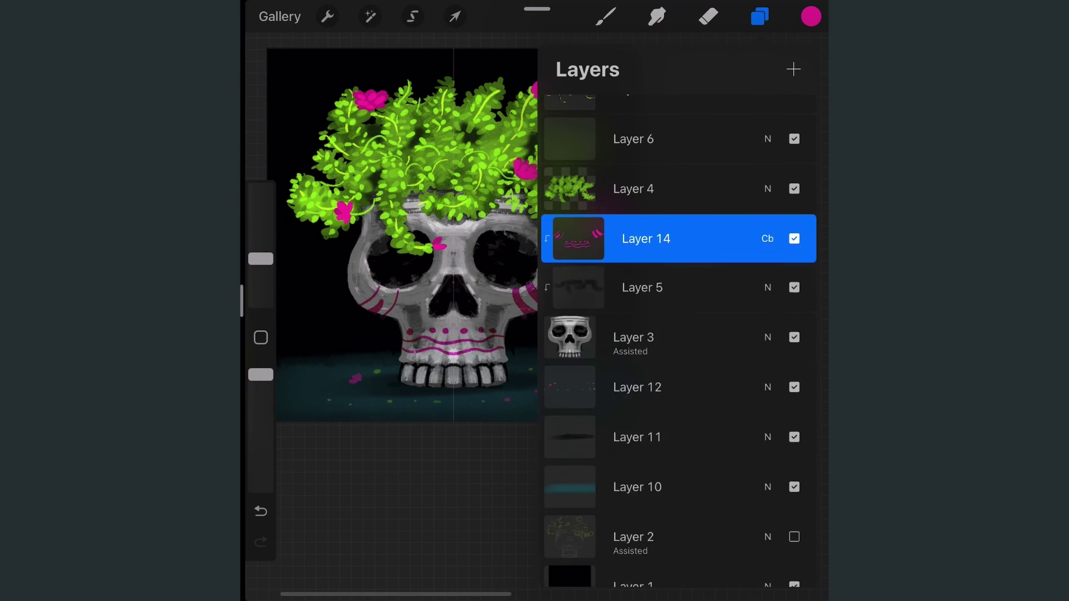
click(760, 17)
scroll(551, 303, up, 3)
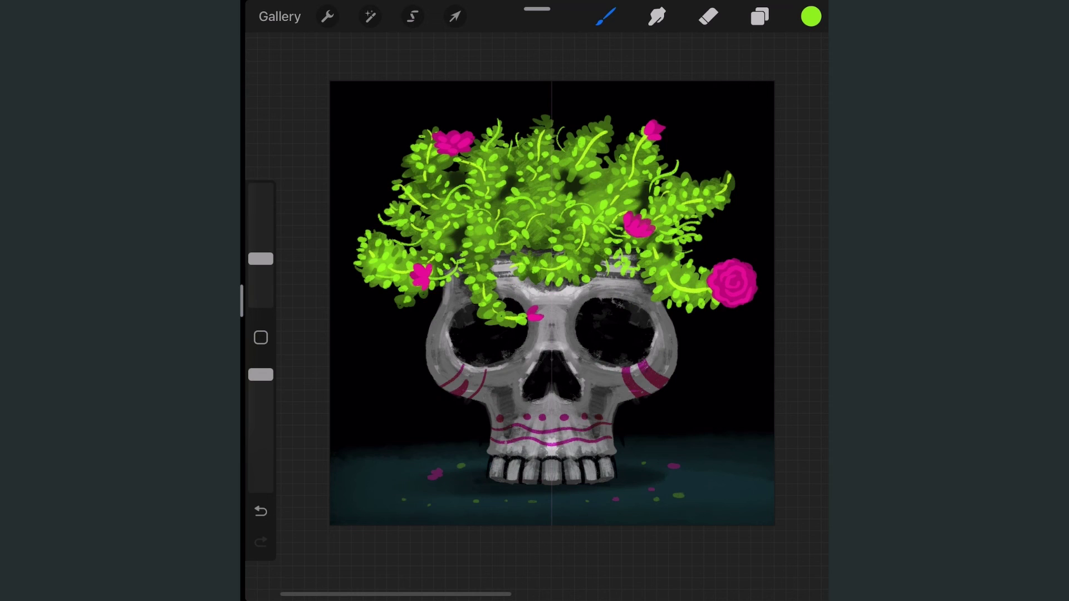